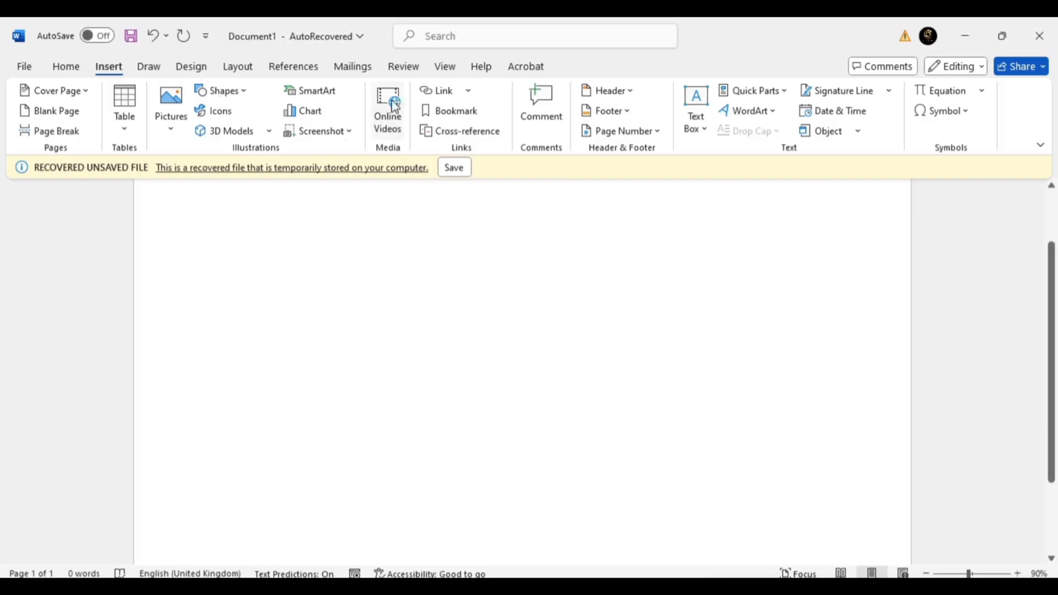
{"action": "left_click", "coordinate": [394, 106]}
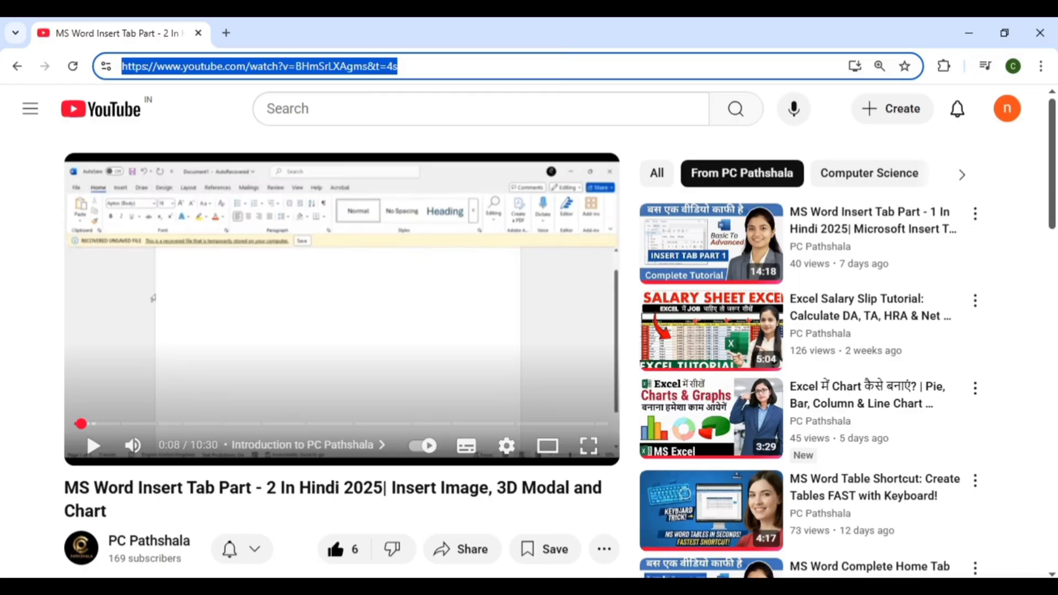
{"action": "key", "text": "alt+Tab"}
{"action": "left_click", "coordinate": [436, 178]}
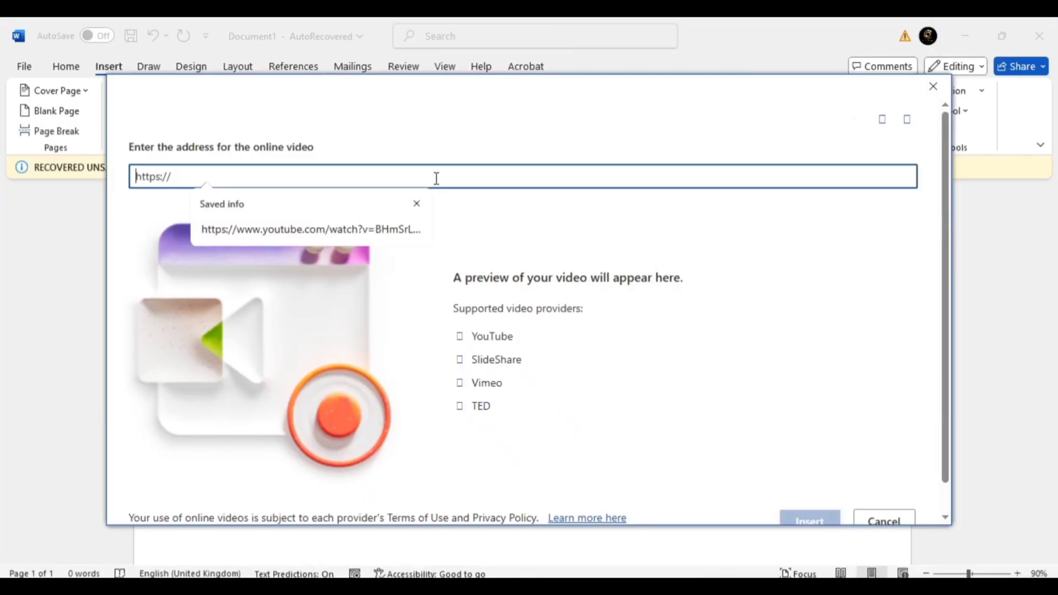
{"action": "type", "text": "https://www.youtube.com/watch?v=BHmSrLXAgms&t=4s"}
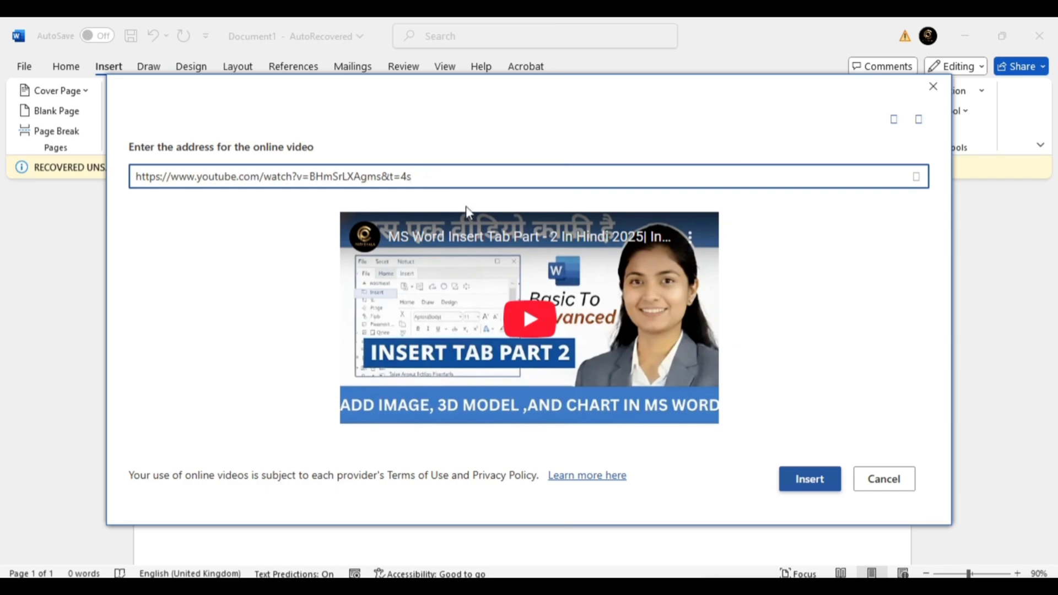
{"action": "left_click", "coordinate": [817, 484]}
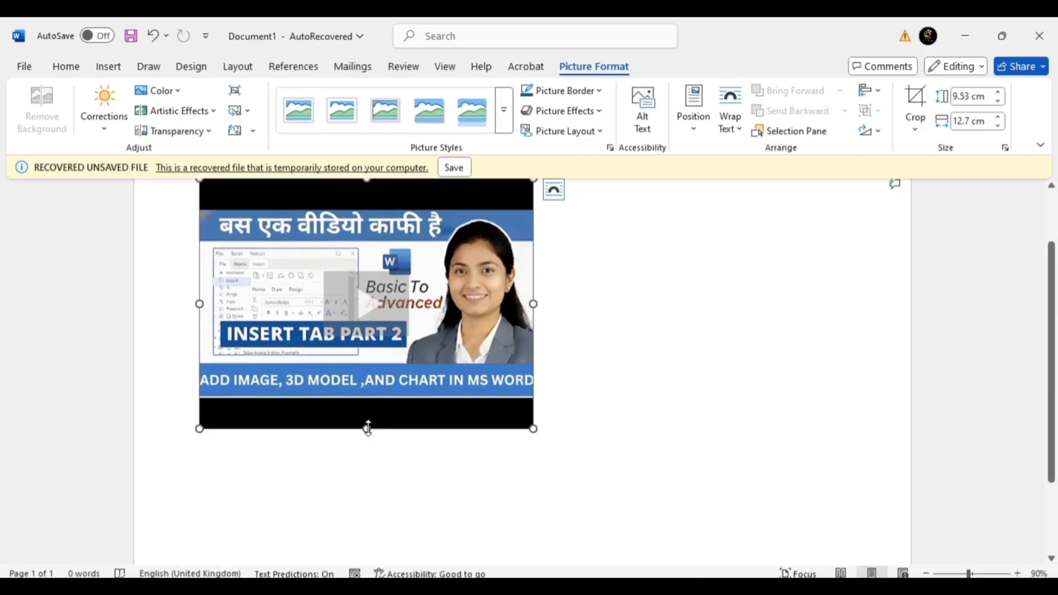
{"action": "left_click_drag", "start_coordinate": [367, 429], "coordinate": [367, 533]}
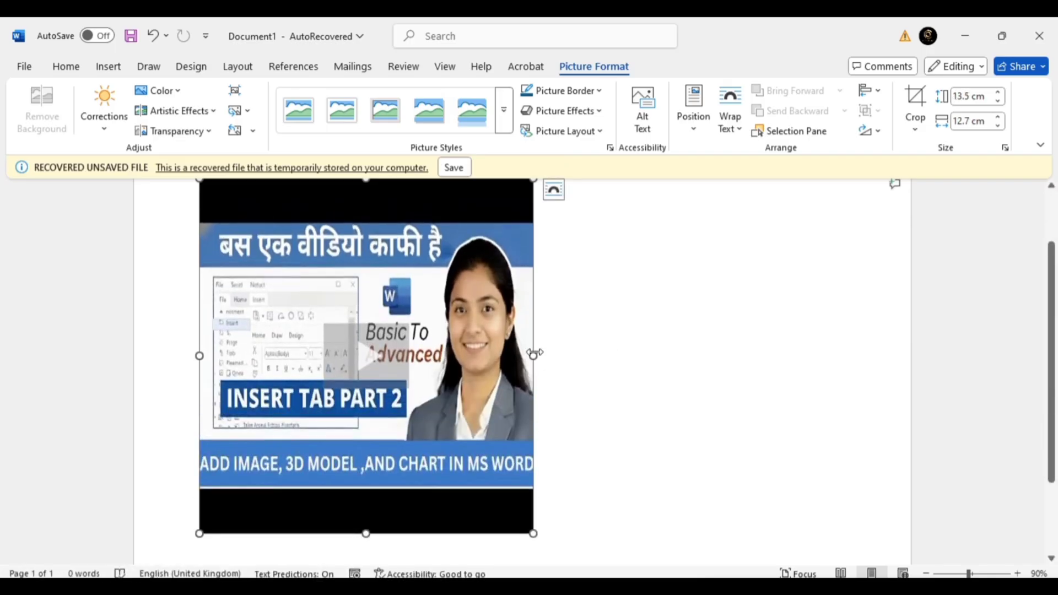
{"action": "left_click_drag", "start_coordinate": [646, 344], "coordinate": [947, 326]}
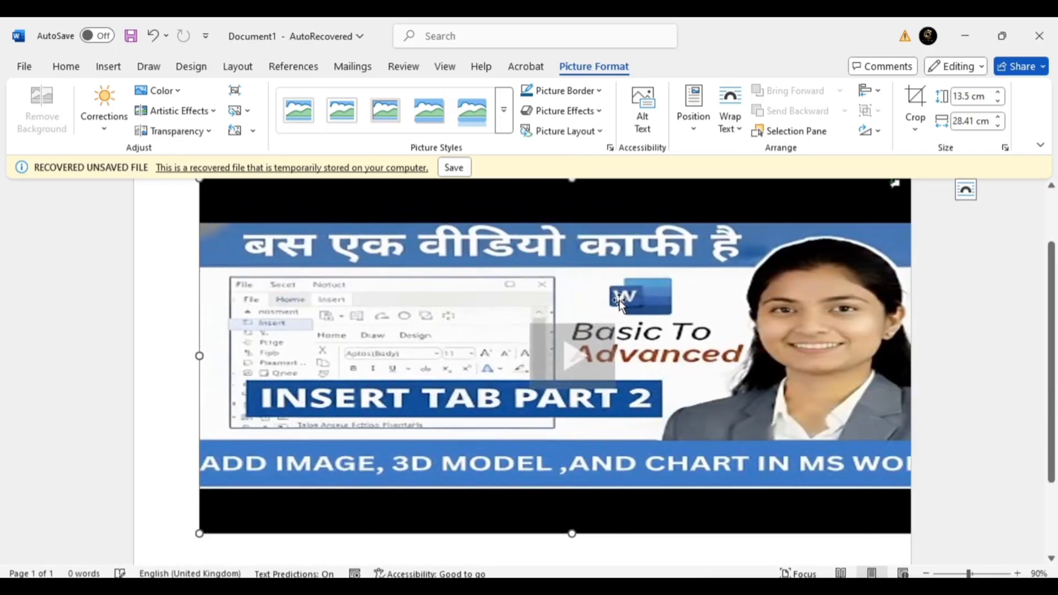
Step: Play the inserted online video inside the document and close its player
{"action": "left_click", "coordinate": [558, 368]}
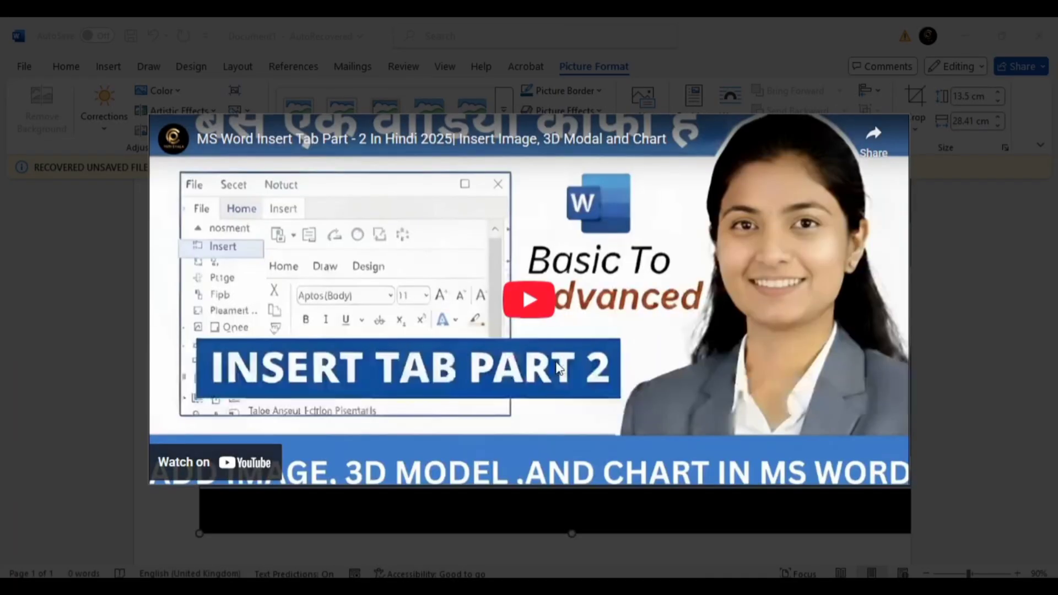
{"action": "left_click", "coordinate": [521, 281]}
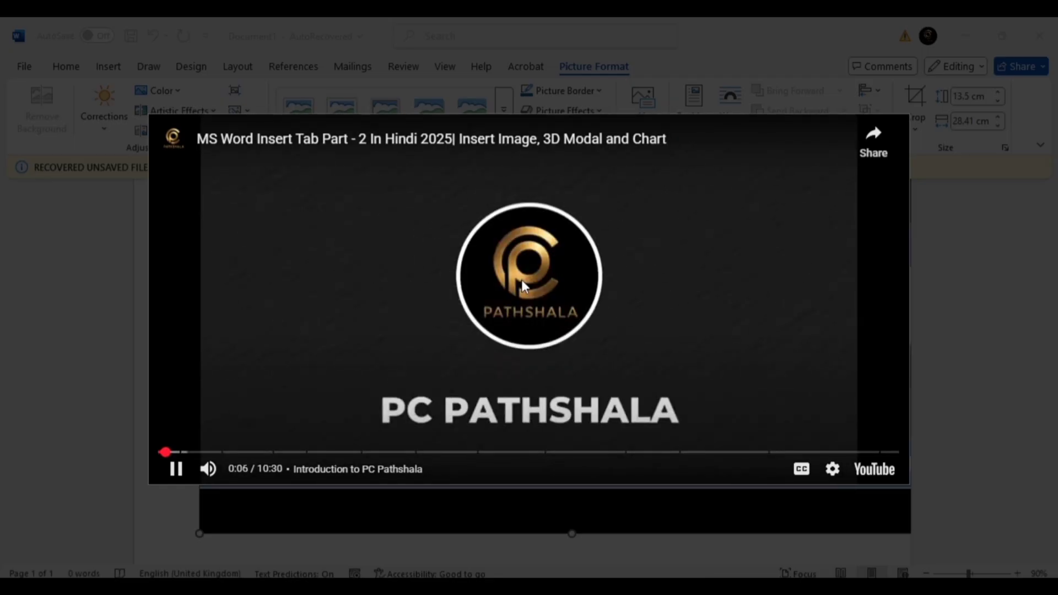
{"action": "left_click", "coordinate": [982, 236]}
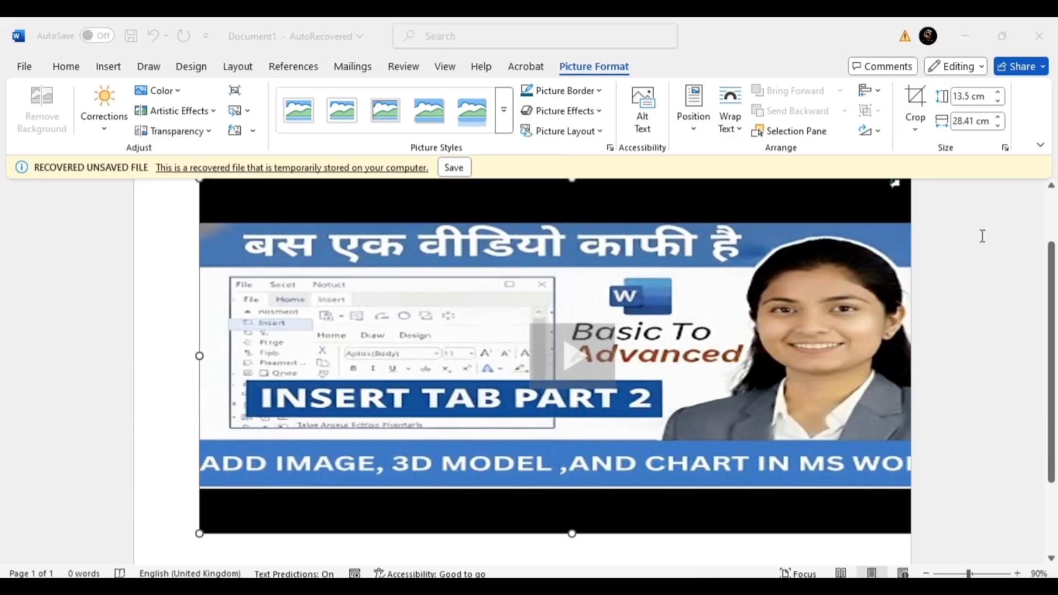
{"action": "left_click", "coordinate": [962, 244]}
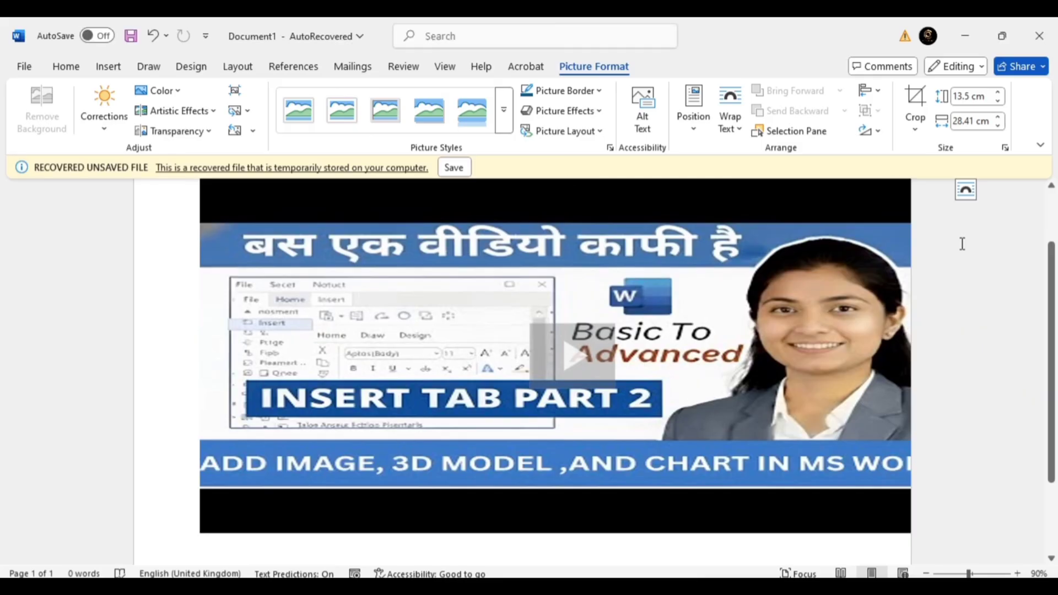
Step: Undo the online video's resizing and insertion so the page is blank
{"action": "left_click", "coordinate": [108, 67]}
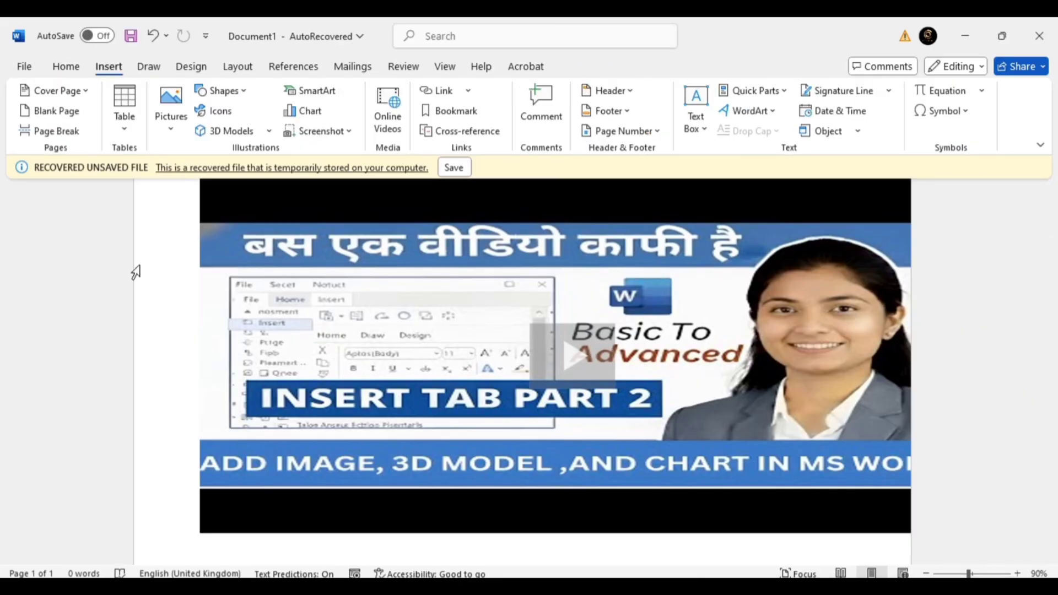
{"action": "key", "text": "ctrl+z"}
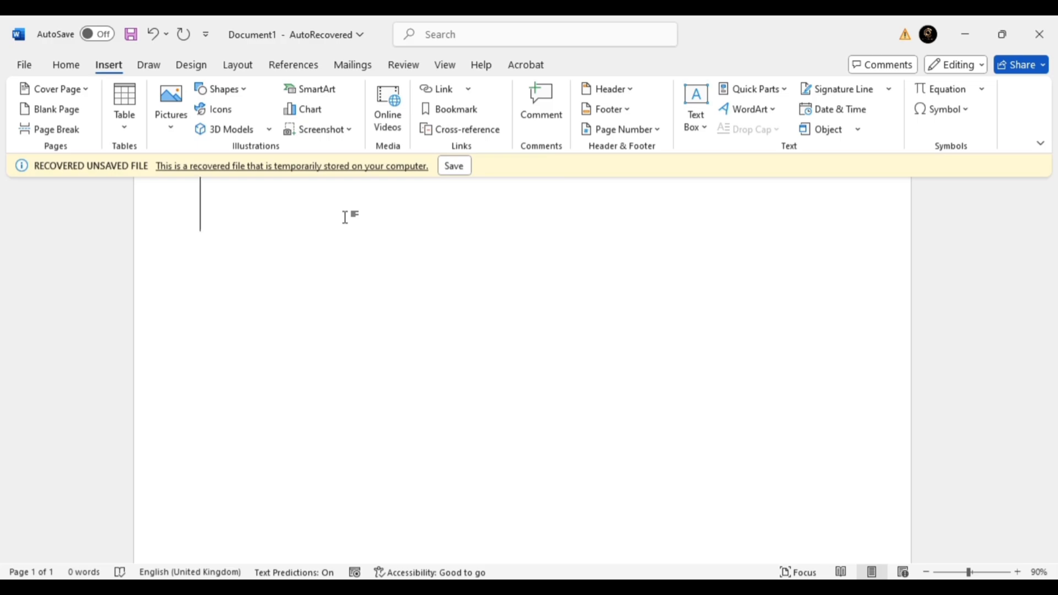
{"action": "type", "text": "Visit "}
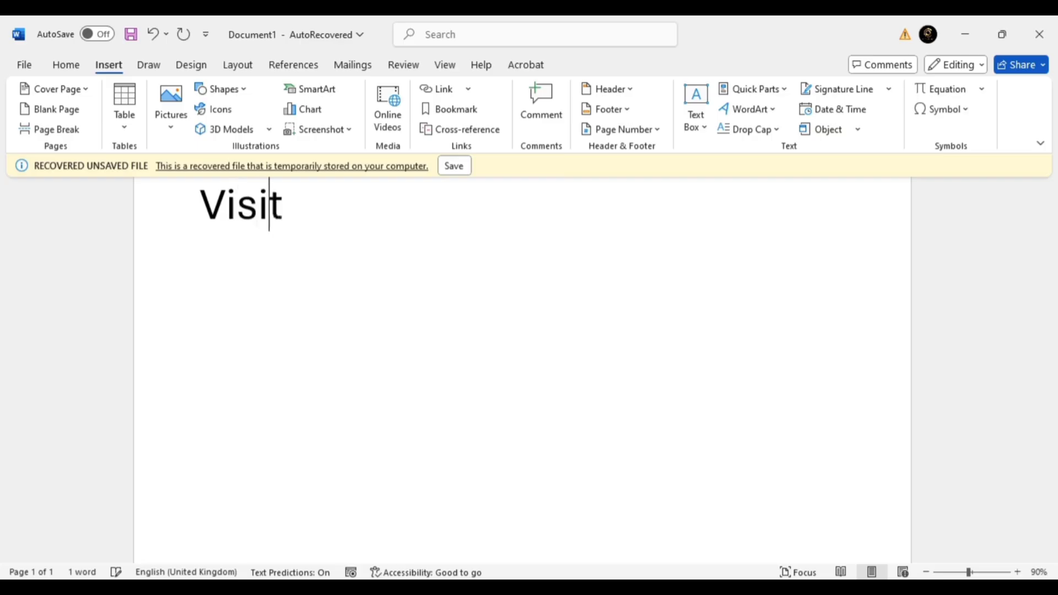
{"action": "type", "text": "Google"}
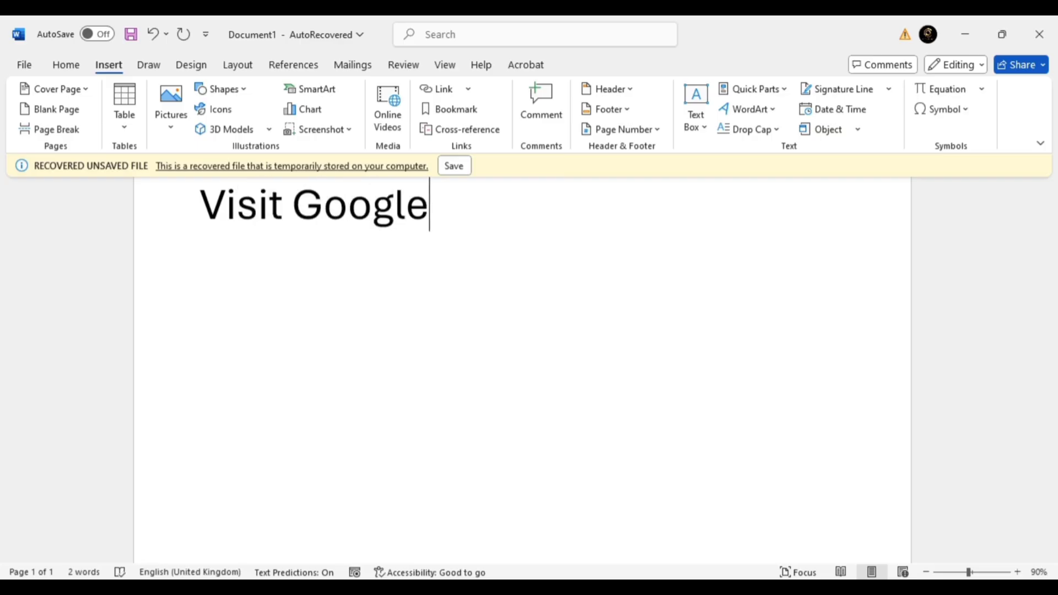
{"action": "left_click_drag", "start_coordinate": [172, 212], "coordinate": [437, 228]}
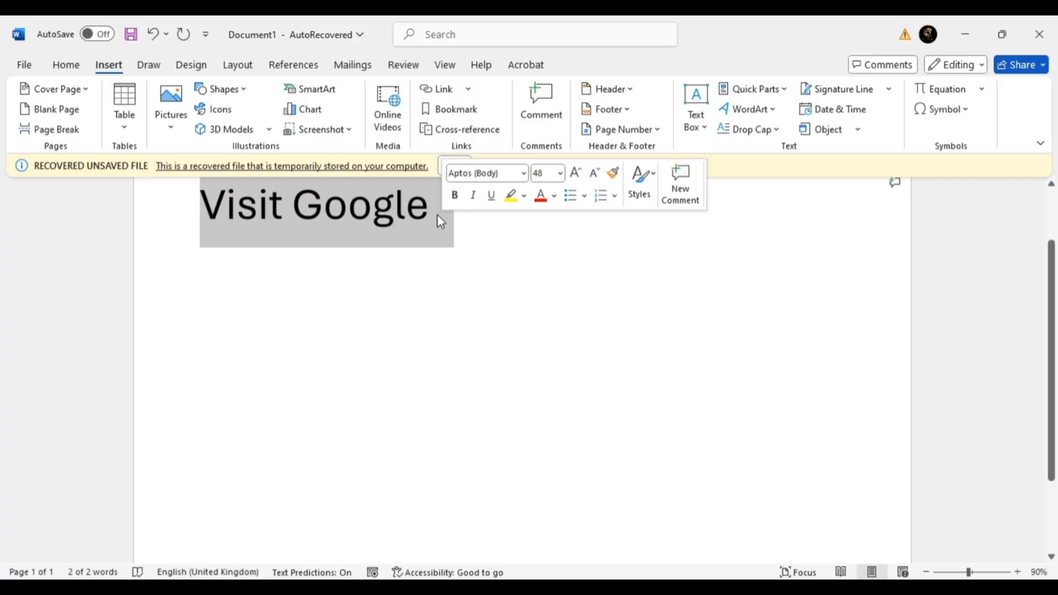
{"action": "left_click", "coordinate": [443, 90]}
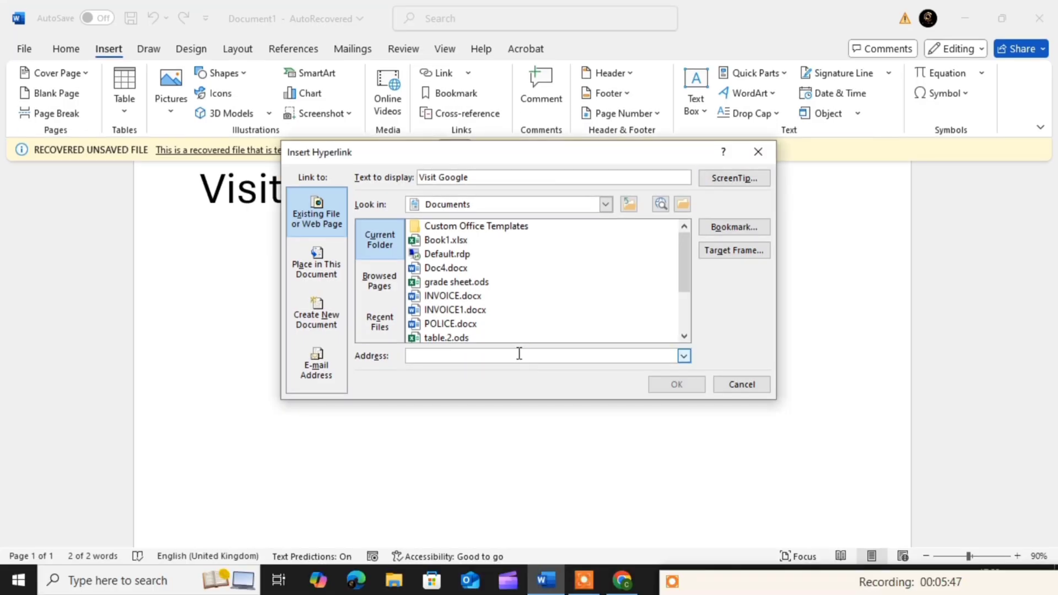
{"action": "left_click", "coordinate": [503, 354]}
{"action": "type", "text": "https://olevelexam.com/"}
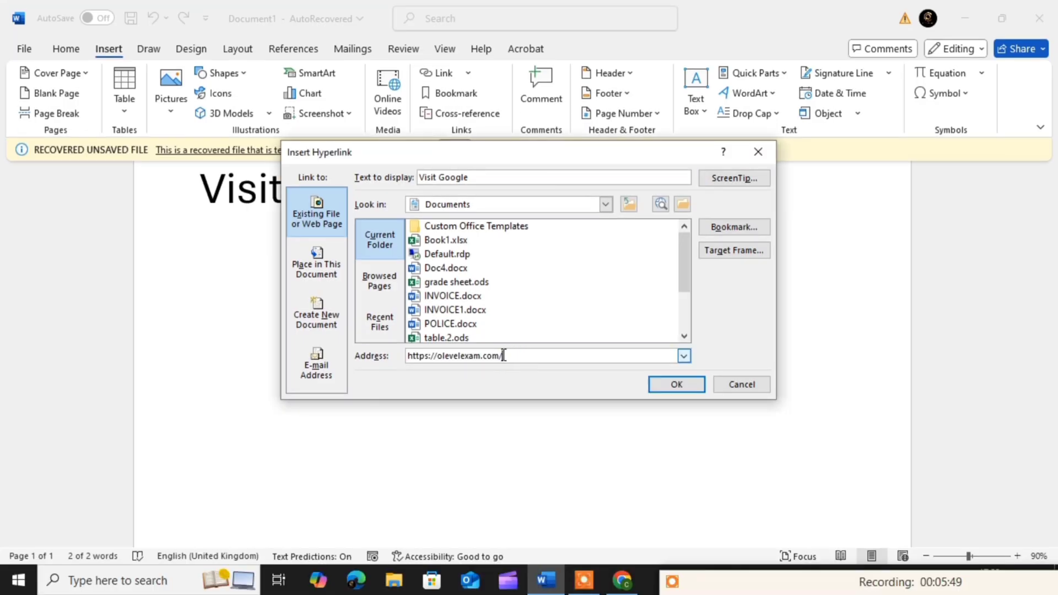
{"action": "left_click", "coordinate": [673, 384]}
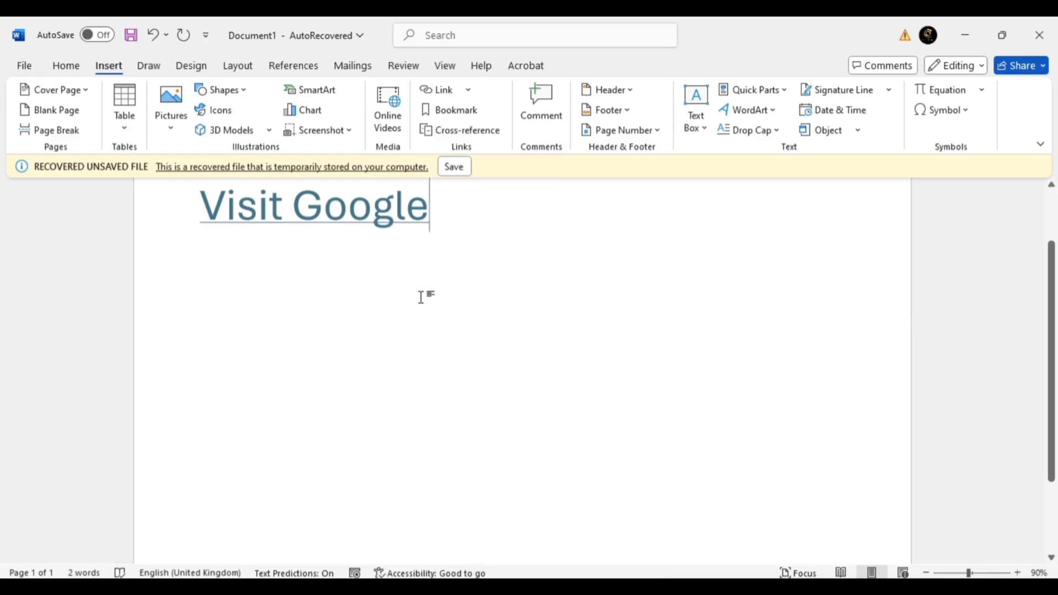
Step: Follow the "Visit Google" hyperlink to check its web page in the browser, and return to Word
{"action": "left_click", "coordinate": [344, 205], "text": "ctrl"}
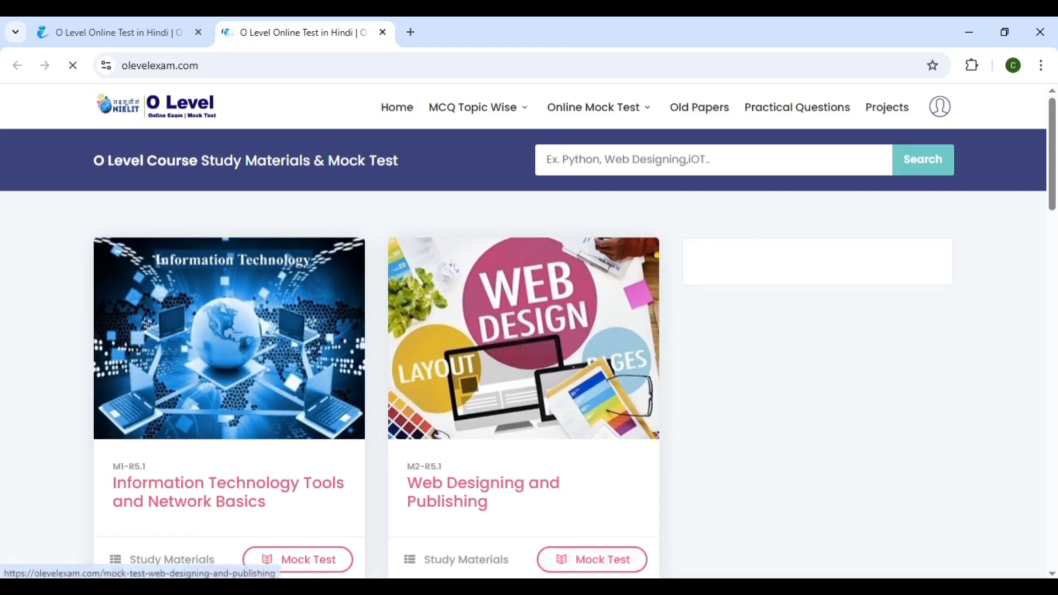
{"action": "key", "text": "alt+Tab"}
{"action": "left_click", "coordinate": [682, 278]}
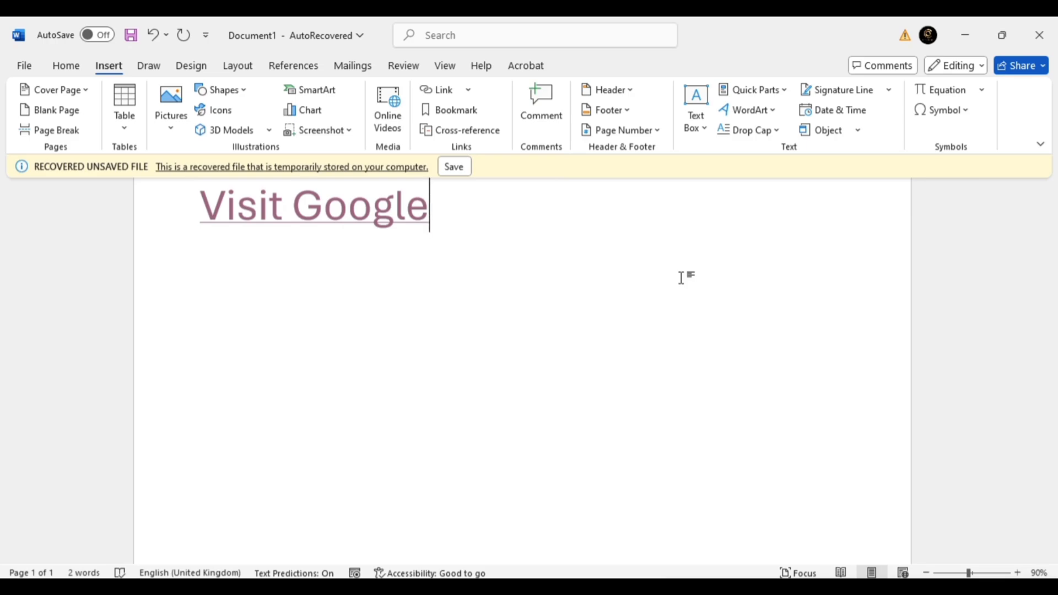
Step: Add the line "Visit File" below the first link and hyperlink it to grade sheet.ods in the Documents folder
{"action": "key", "text": "Return"}
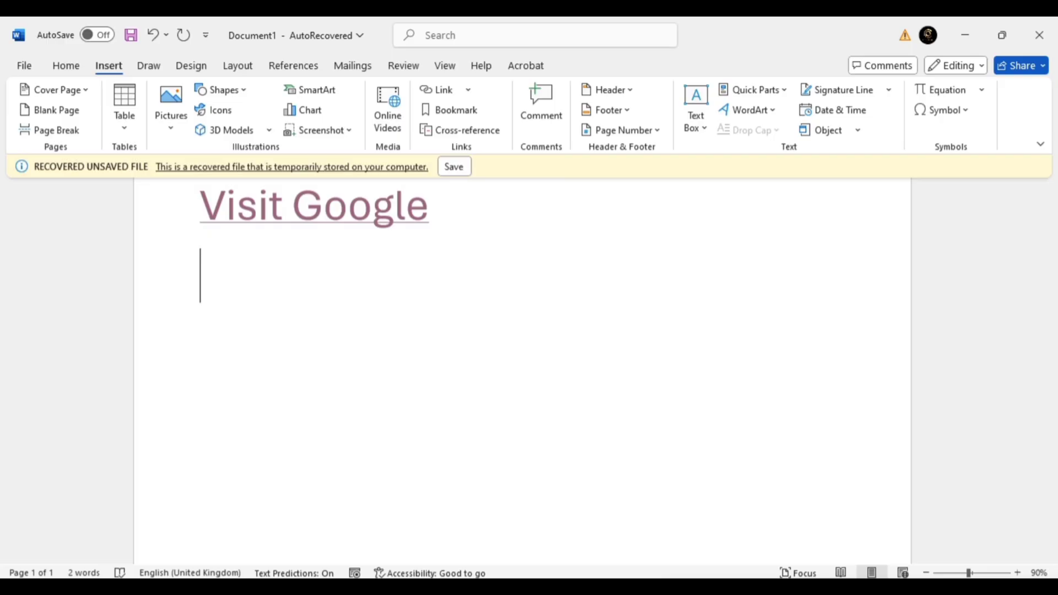
{"action": "type", "text": "Visit File"}
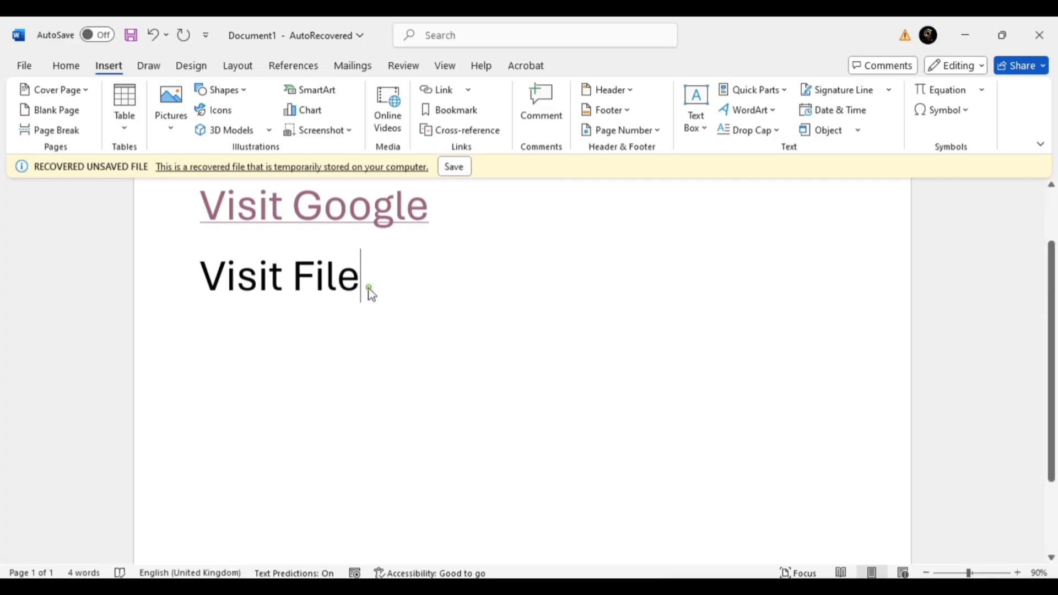
{"action": "left_click_drag", "start_coordinate": [368, 293], "coordinate": [197, 284]}
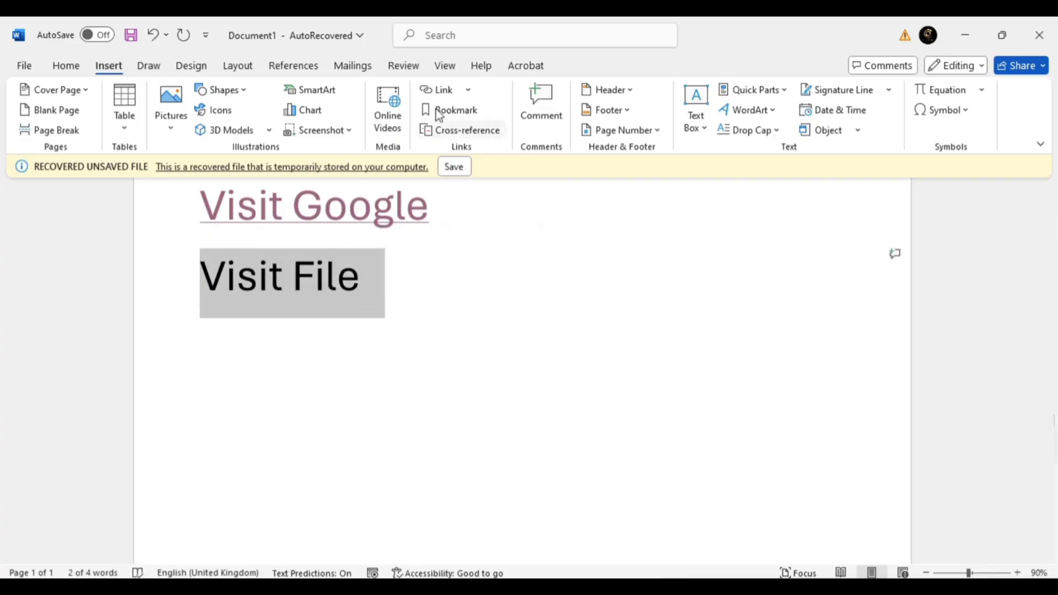
{"action": "left_click", "coordinate": [439, 92]}
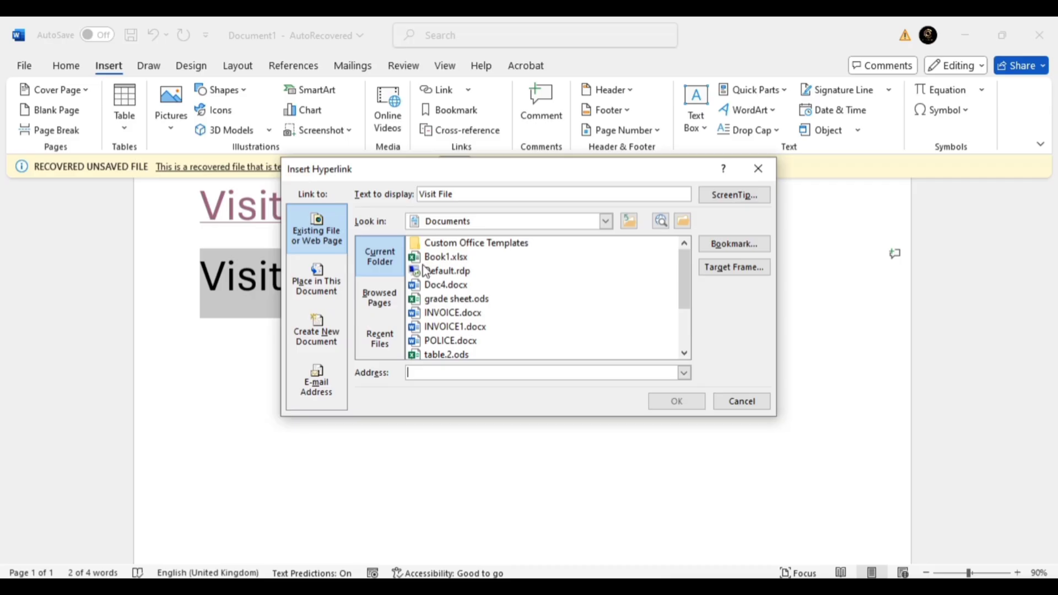
{"action": "mouse_move", "coordinate": [684, 282]}
{"action": "left_mouse_down"}
{"action": "mouse_move", "coordinate": [683, 316]}
{"action": "mouse_move", "coordinate": [682, 273]}
{"action": "left_mouse_up"}
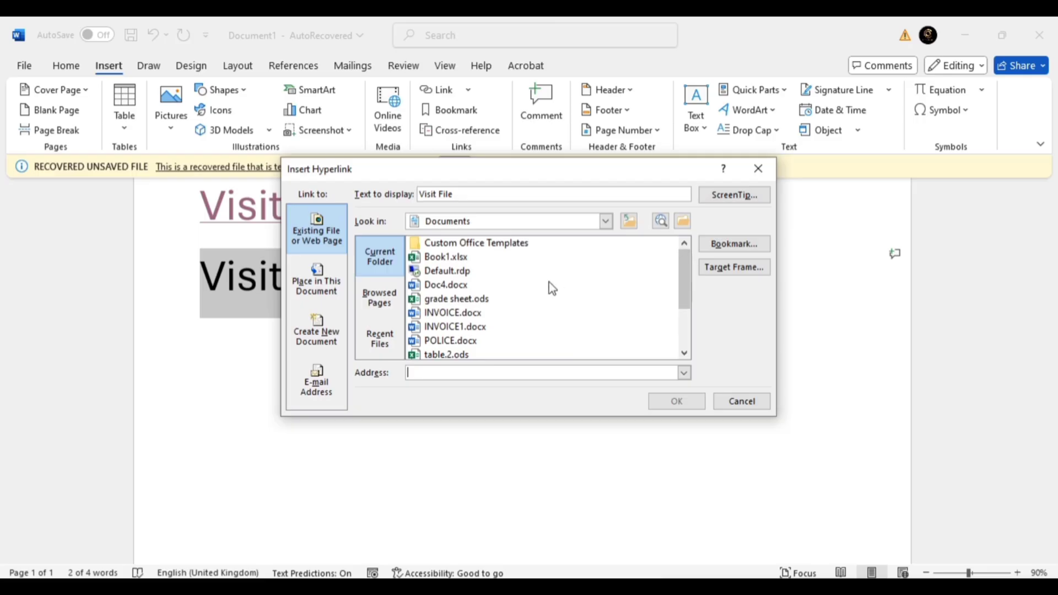
{"action": "left_click", "coordinate": [452, 300]}
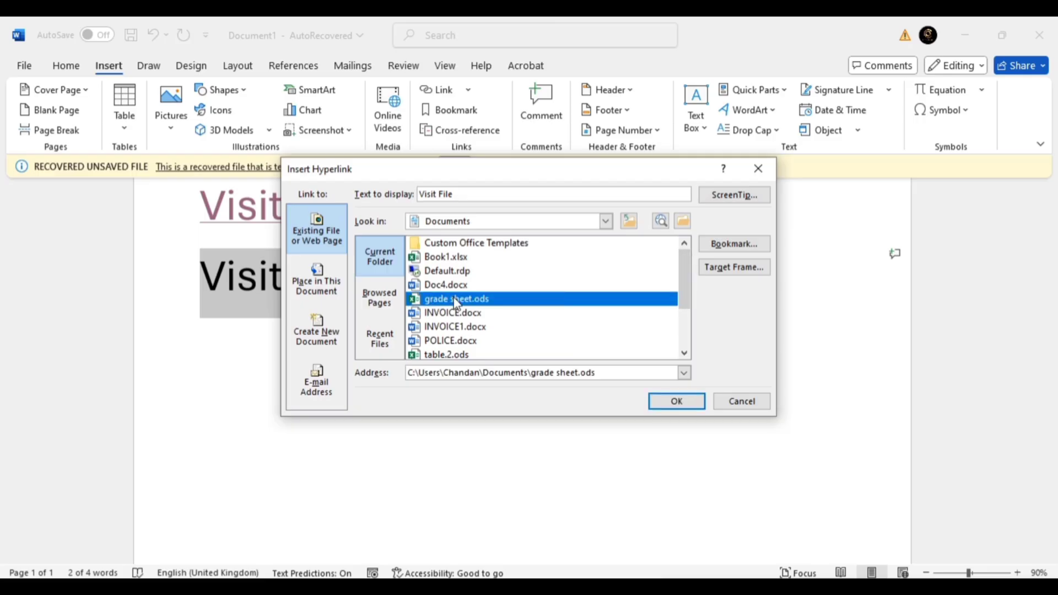
{"action": "left_click", "coordinate": [673, 401]}
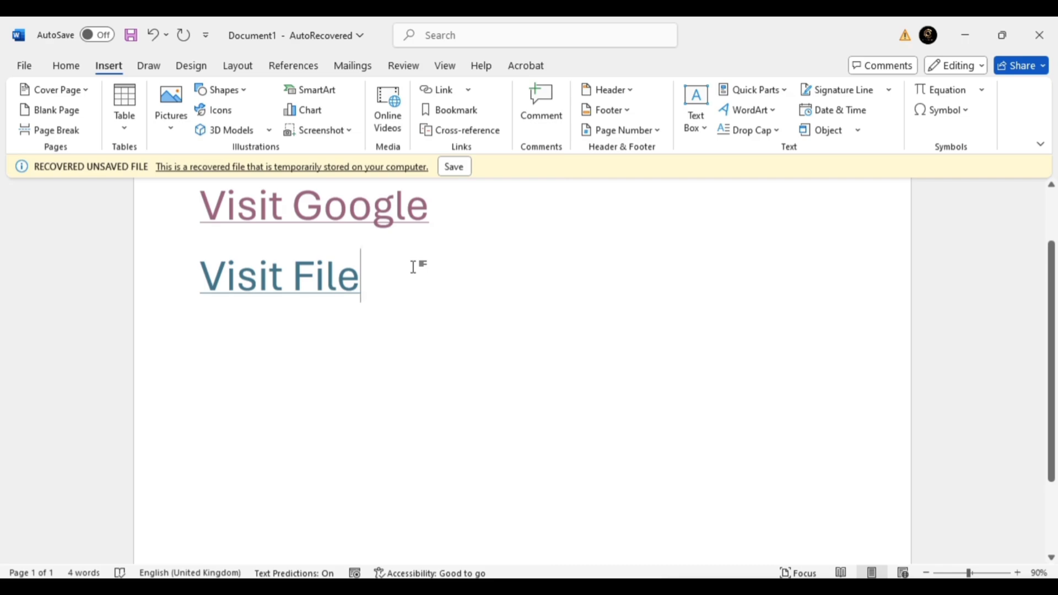
Step: Follow the "Visit File" hyperlink to check the linked spreadsheet in Excel, and return to Word
{"action": "left_click", "coordinate": [270, 271], "text": "ctrl"}
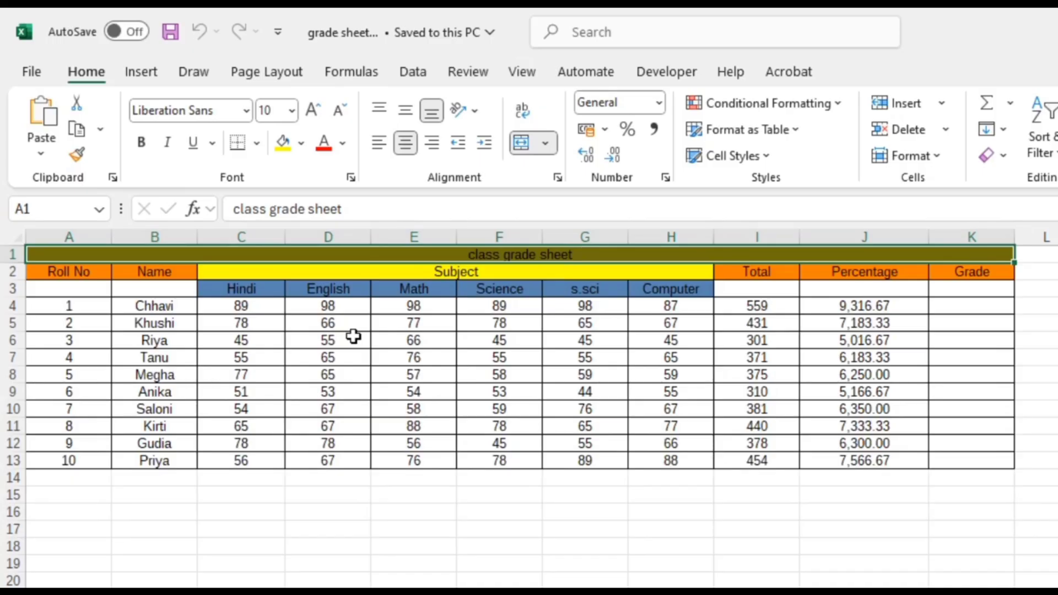
{"action": "key", "text": "alt+Tab"}
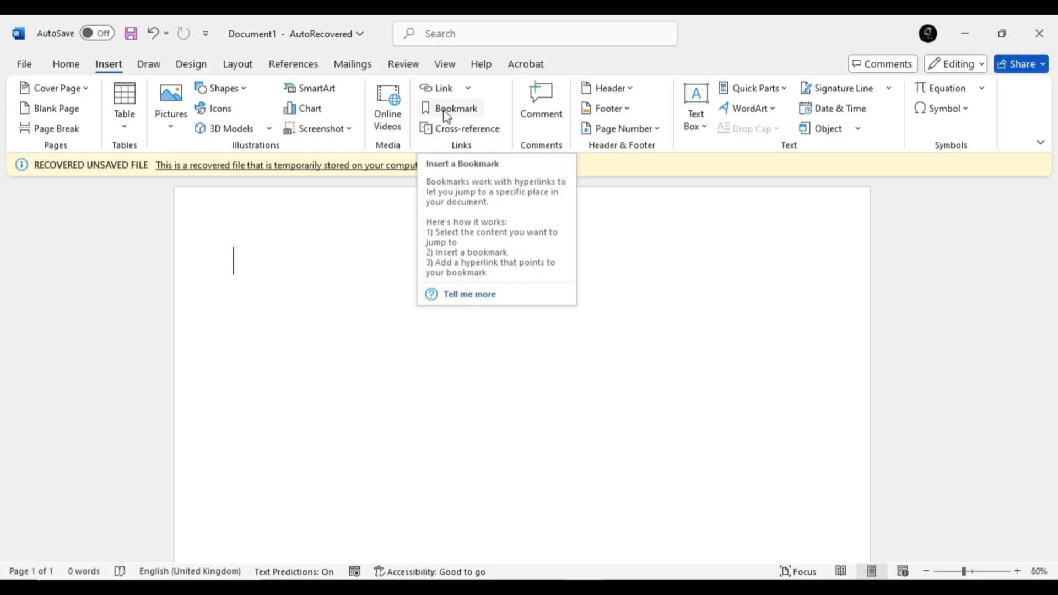
Step: Fill the blank document with sample paragraphs using =rand()
{"action": "type", "text": "="}
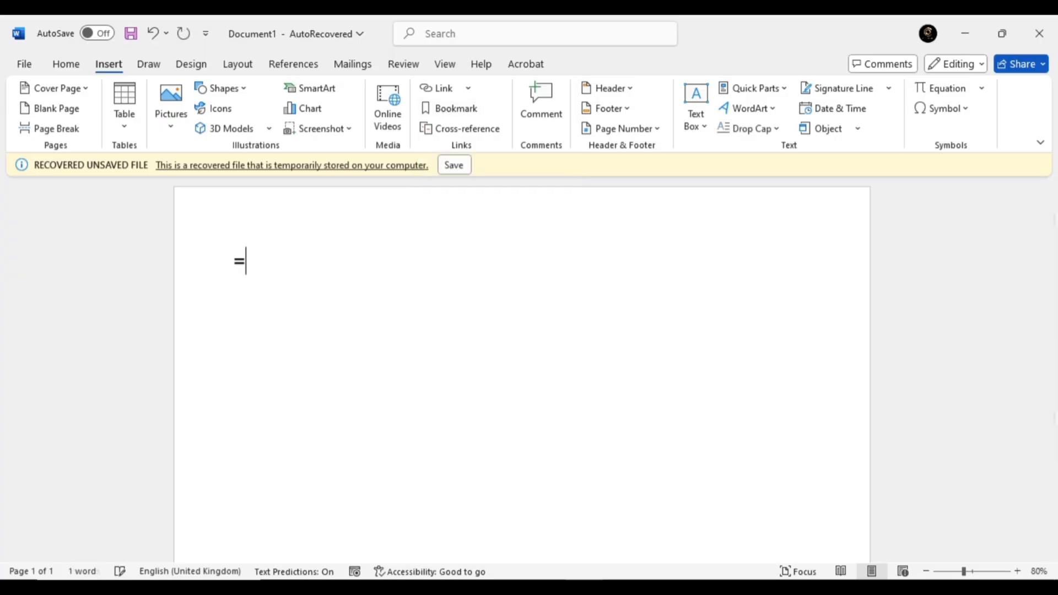
{"action": "type", "text": "rand()"}
{"action": "key", "text": "Return"}
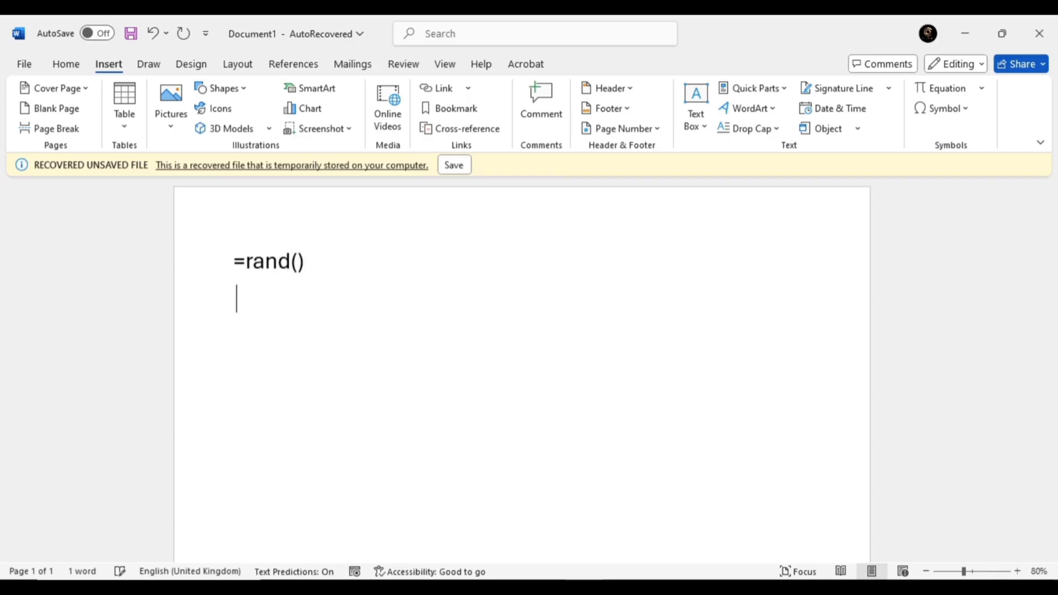
Step: Bookmark the word "coordinated" in the "Themes and styles" paragraph on page 2 with the name co
{"action": "scroll", "coordinate": [651, 298], "scroll_direction": "up", "scroll_amount": 15}
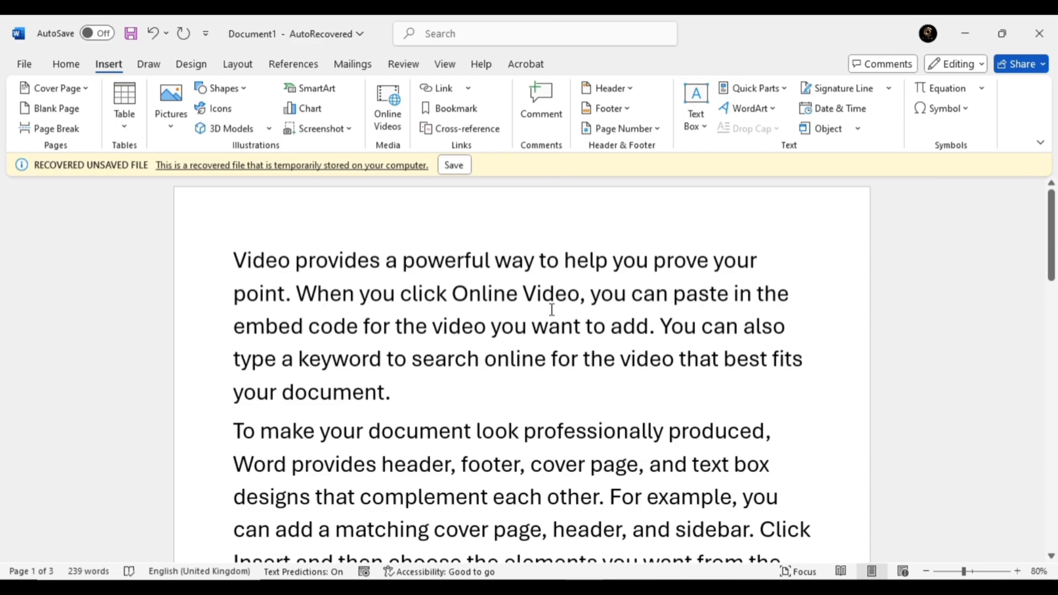
{"action": "left_click_drag", "start_coordinate": [1050, 248], "coordinate": [1050, 378]}
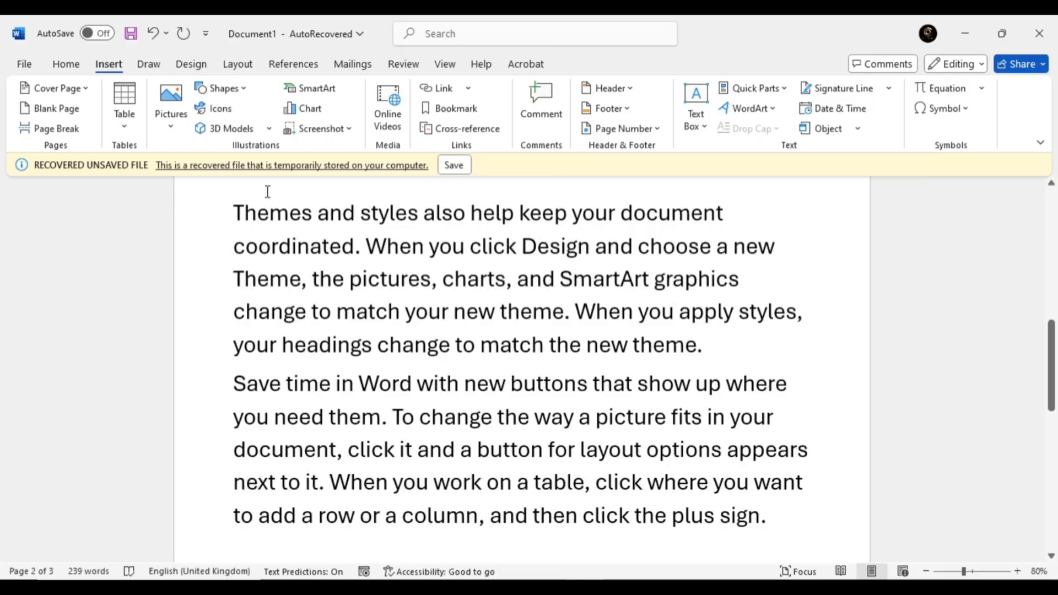
{"action": "left_click_drag", "start_coordinate": [229, 249], "coordinate": [356, 249]}
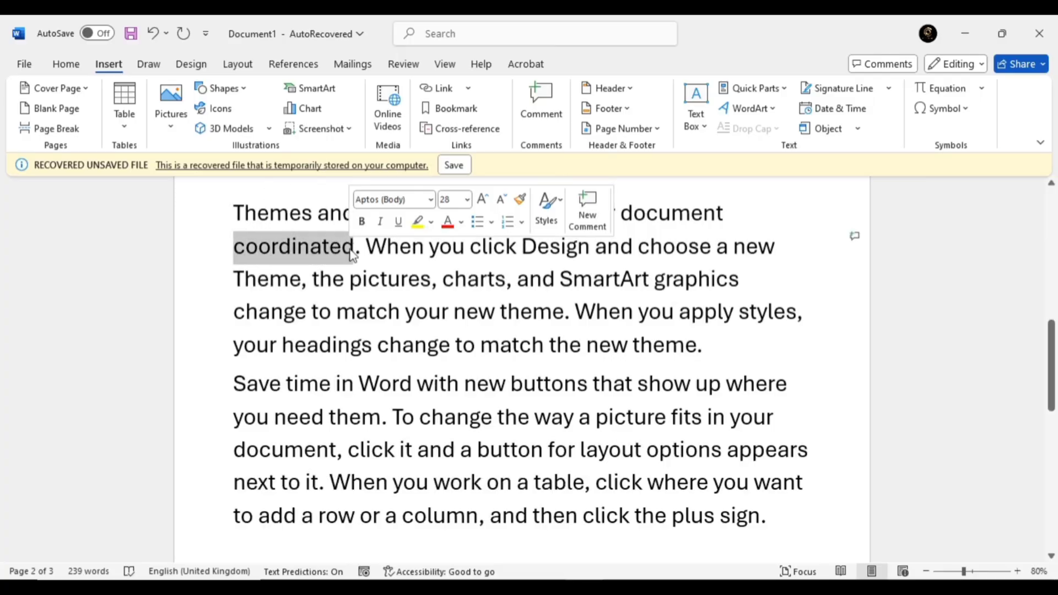
{"action": "left_click", "coordinate": [455, 110]}
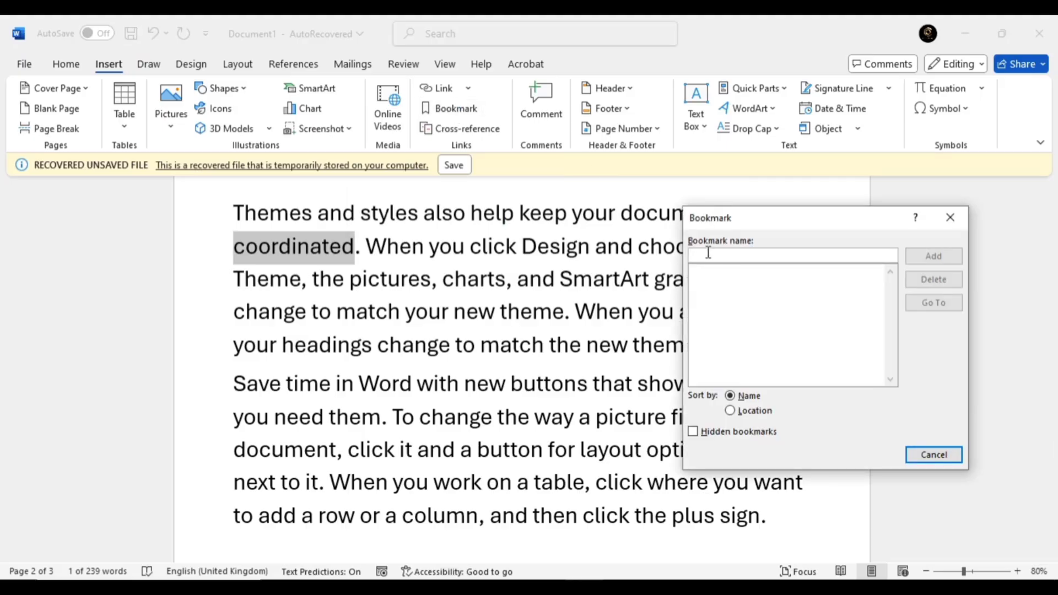
{"action": "type", "text": "cd"}
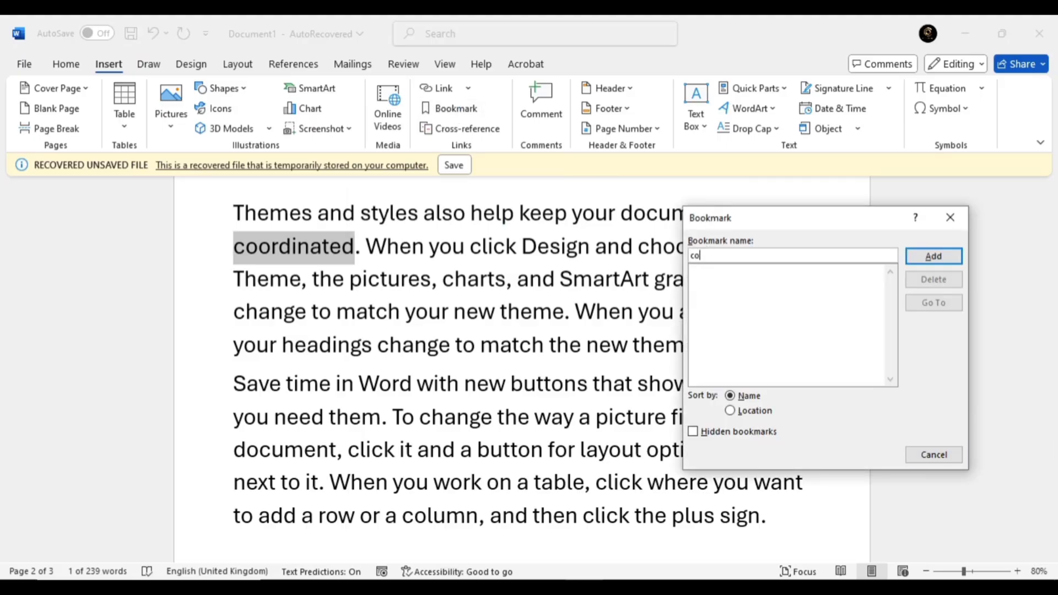
{"action": "left_click", "coordinate": [922, 253]}
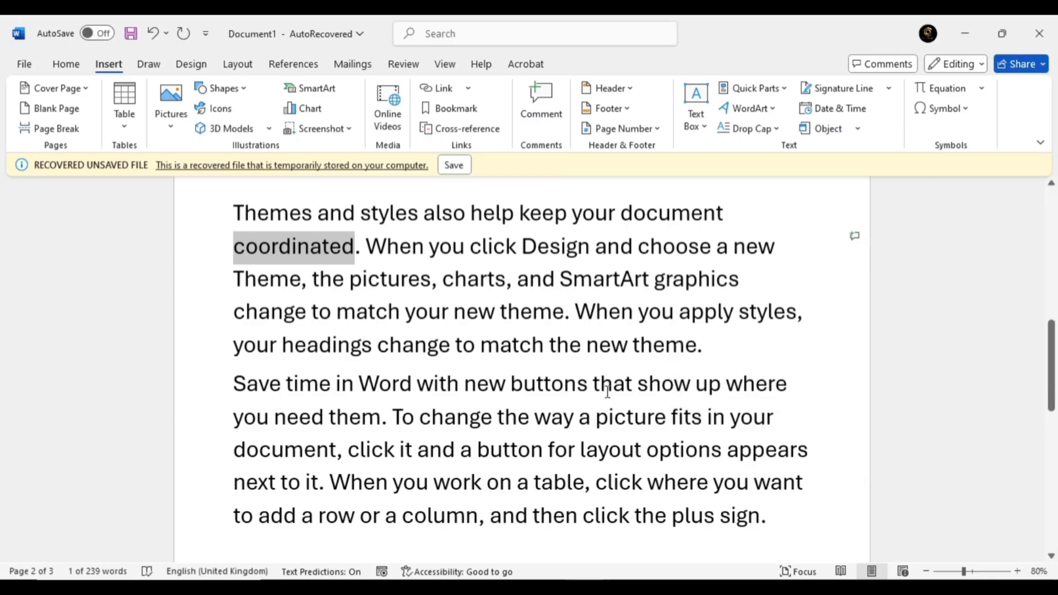
Step: Bookmark the word "remembers" in the last paragraph on page 3 with the name rm
{"action": "left_click_drag", "start_coordinate": [1052, 372], "coordinate": [1052, 472]}
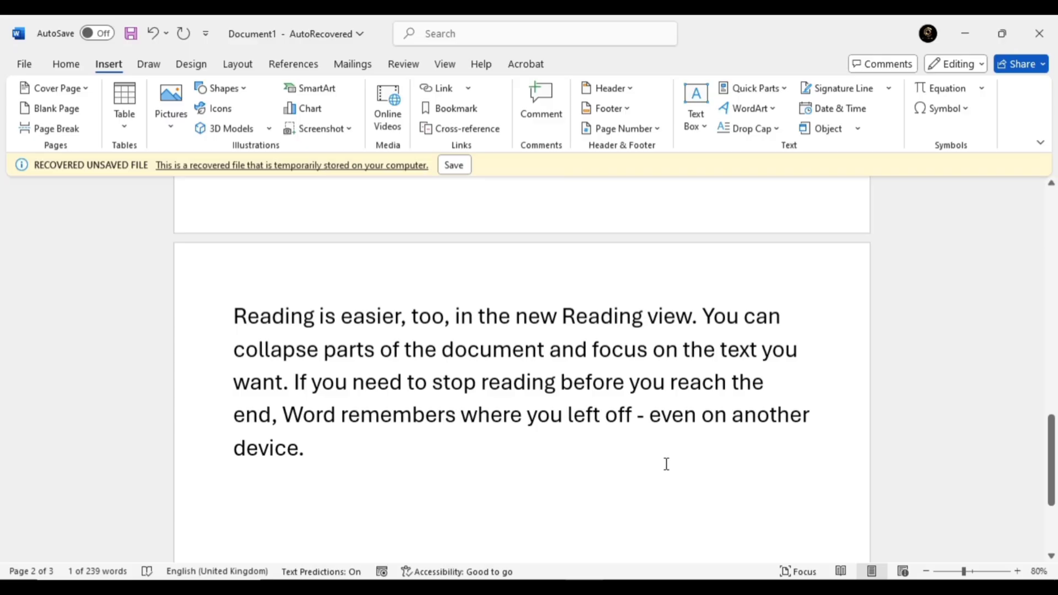
{"action": "left_click_drag", "start_coordinate": [341, 416], "coordinate": [457, 416]}
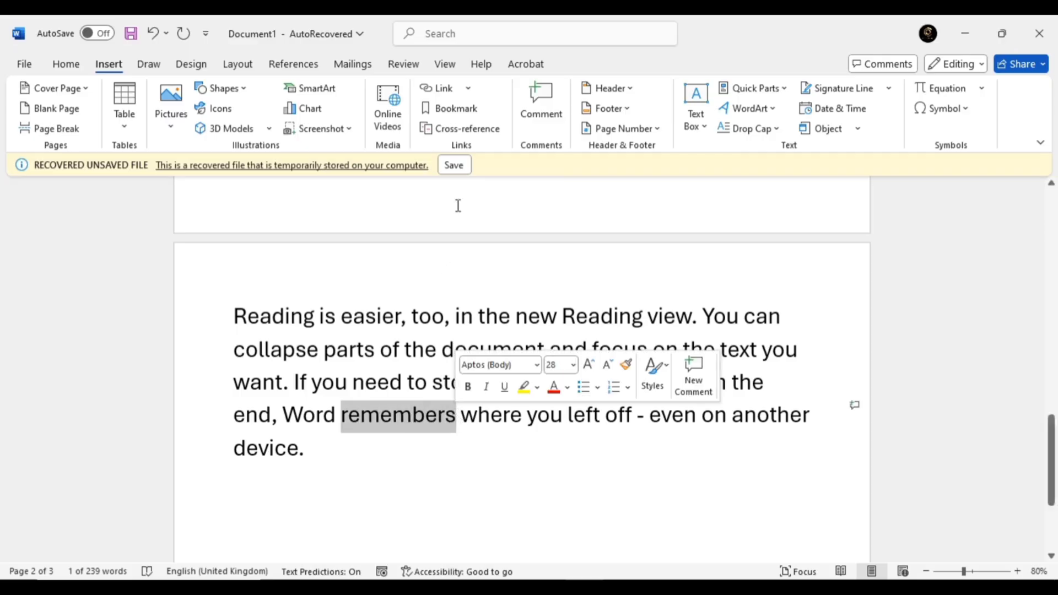
{"action": "left_click", "coordinate": [480, 111]}
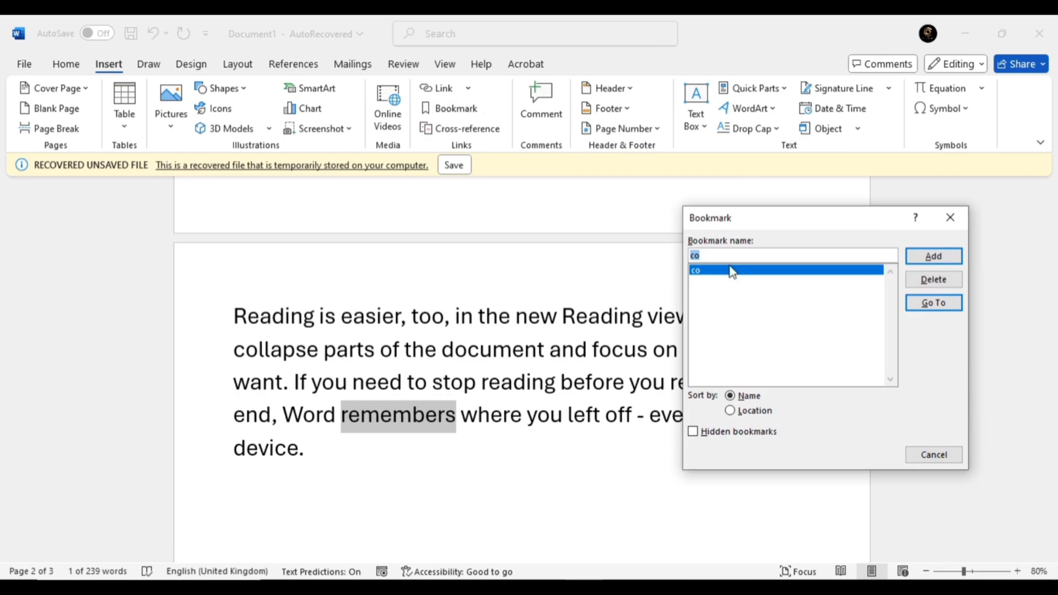
{"action": "type", "text": "rm"}
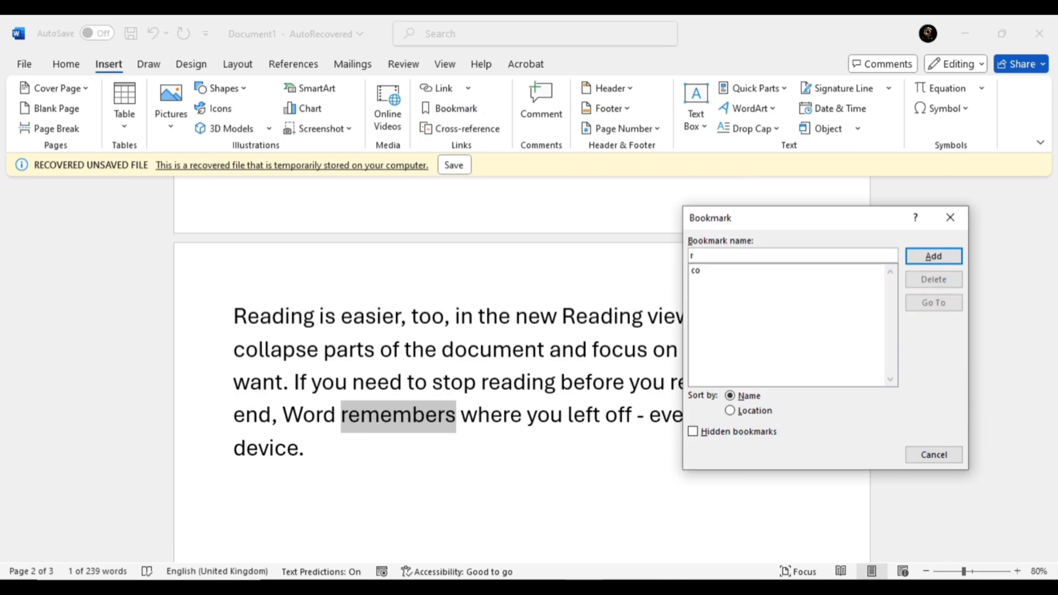
{"action": "left_click", "coordinate": [933, 256]}
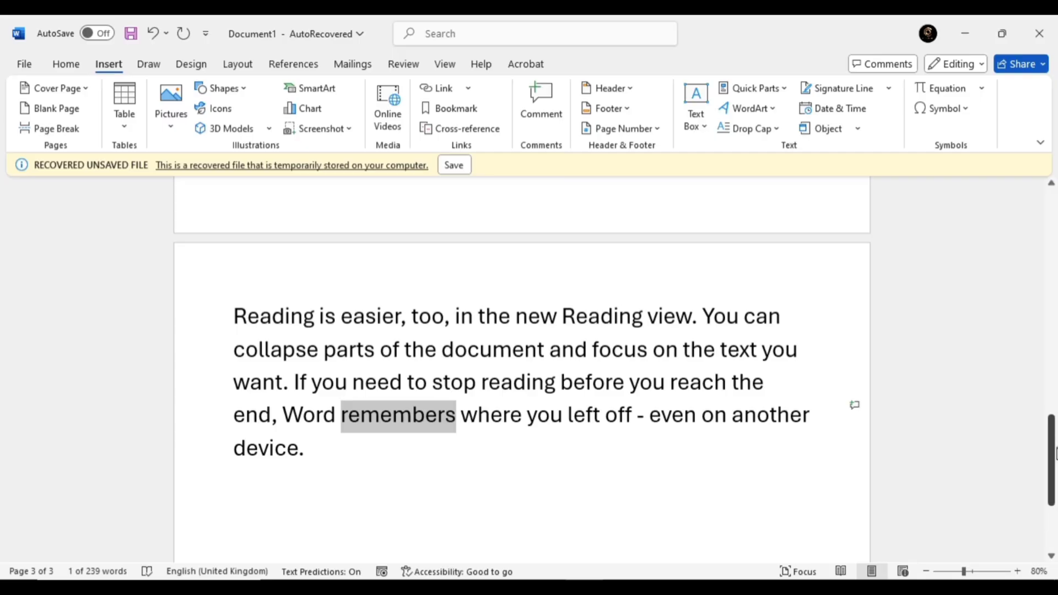
Step: From the start of the document, go to the bookmark co and to the bookmark rm to check where they lead
{"action": "left_click_drag", "start_coordinate": [1053, 455], "coordinate": [1044, 150]}
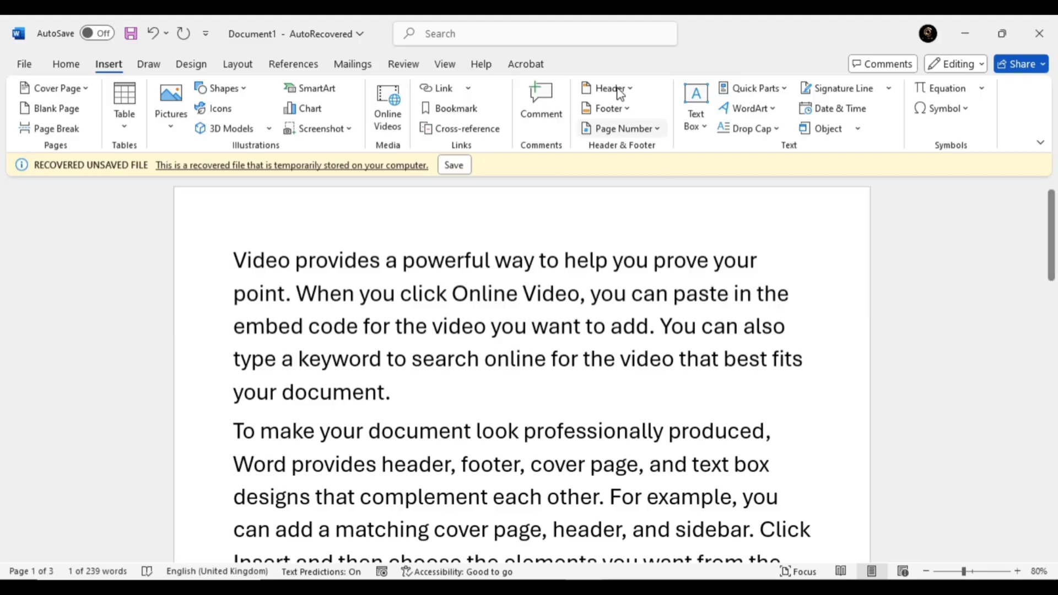
{"action": "left_click", "coordinate": [462, 109]}
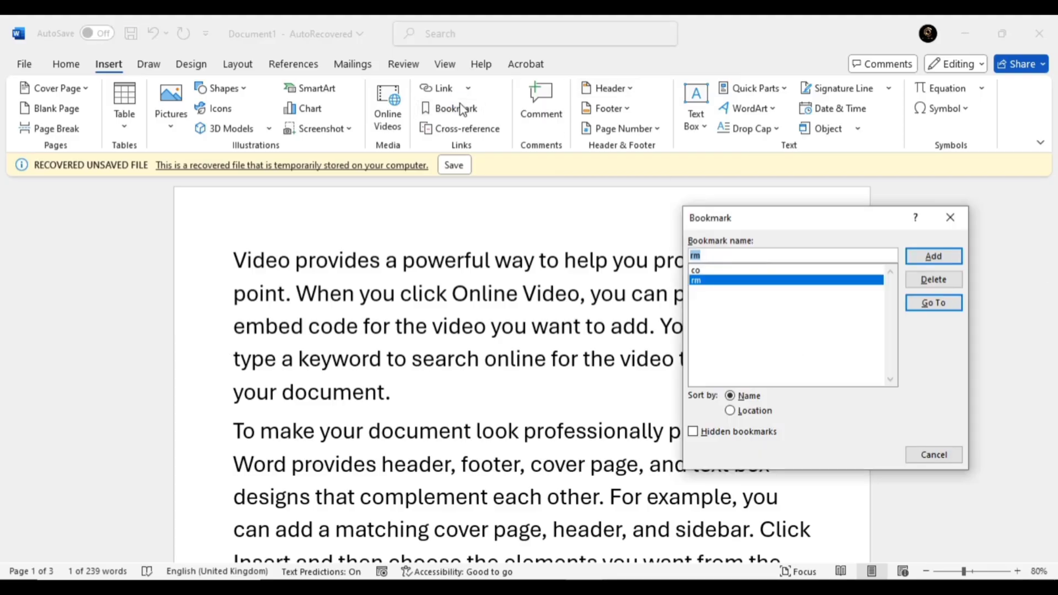
{"action": "left_click", "coordinate": [707, 269]}
{"action": "left_click", "coordinate": [937, 305]}
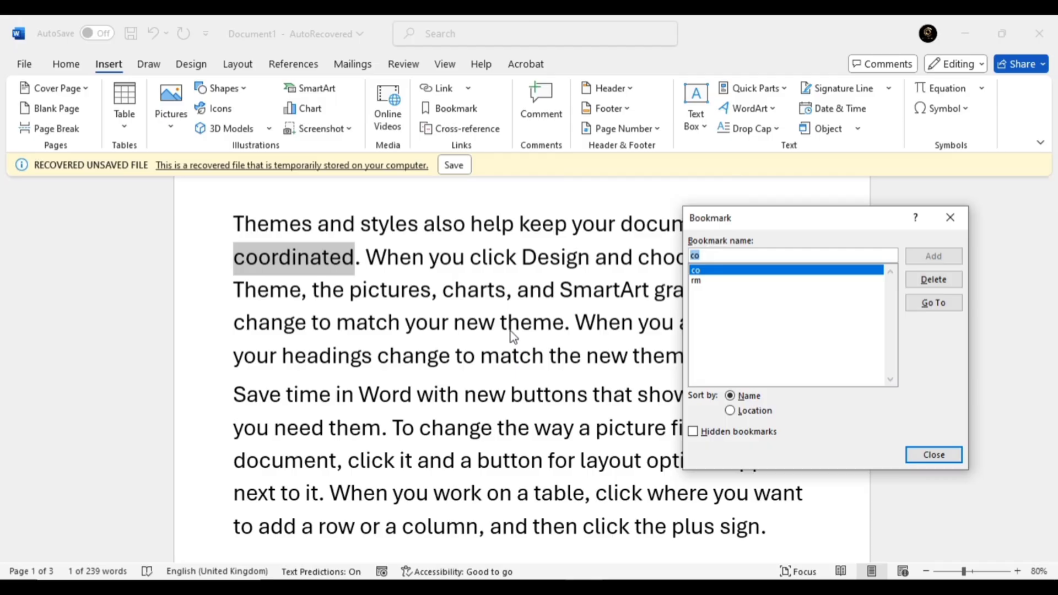
{"action": "left_click", "coordinate": [768, 281]}
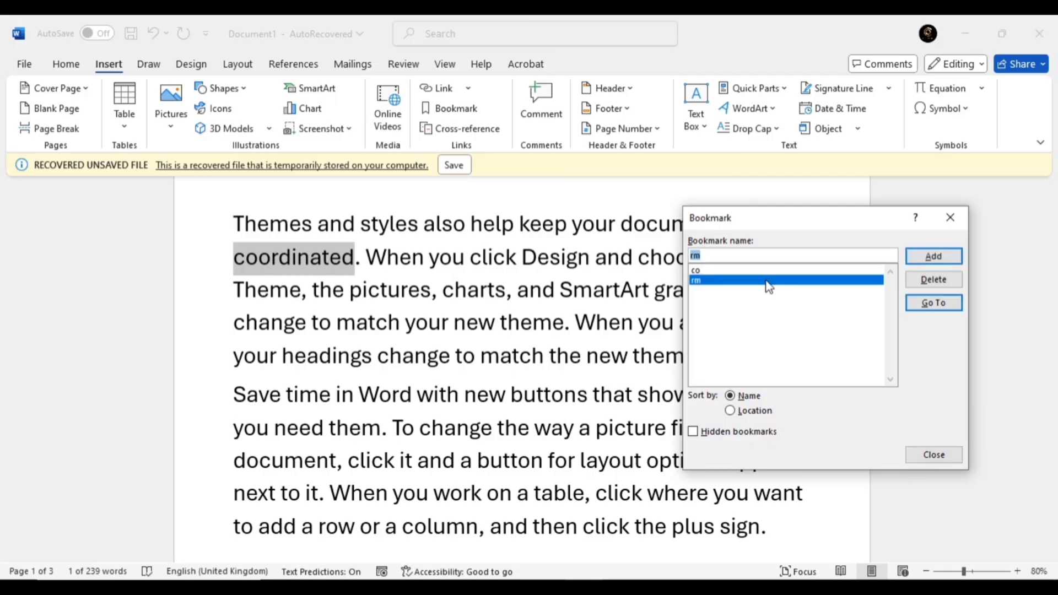
{"action": "left_click", "coordinate": [933, 306]}
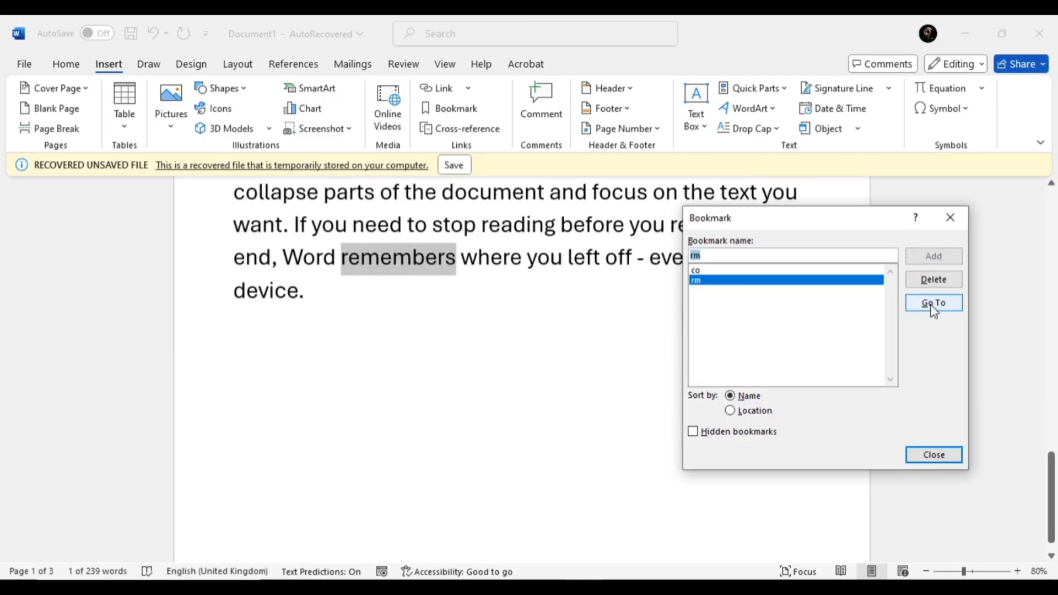
{"action": "left_click", "coordinate": [933, 304]}
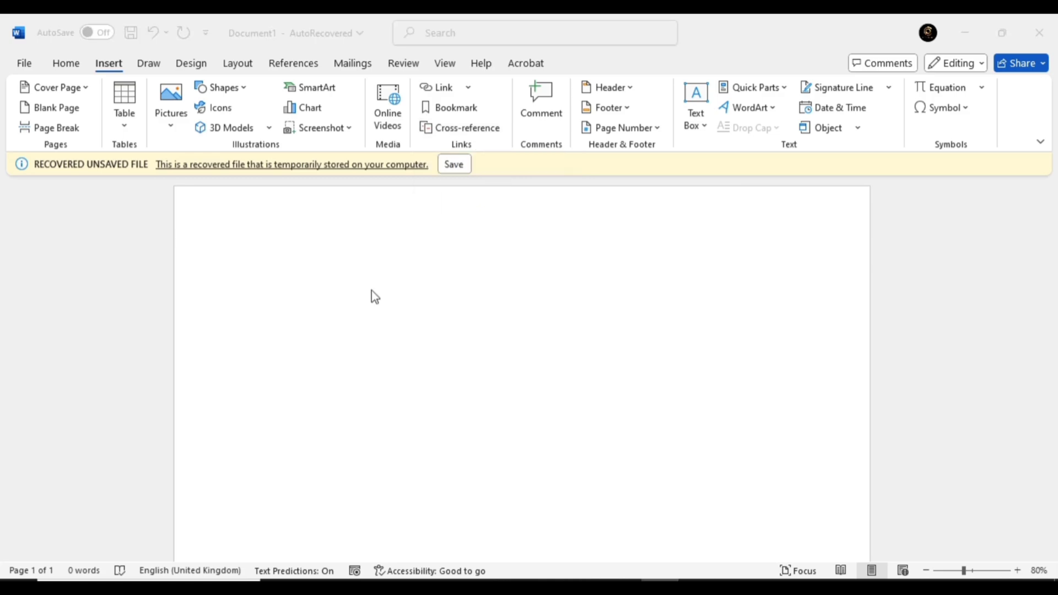
Step: Fill the blank document with ten sample paragraphs using =rand(10)
{"action": "left_click", "coordinate": [272, 264]}
{"action": "type", "text": "=r"}
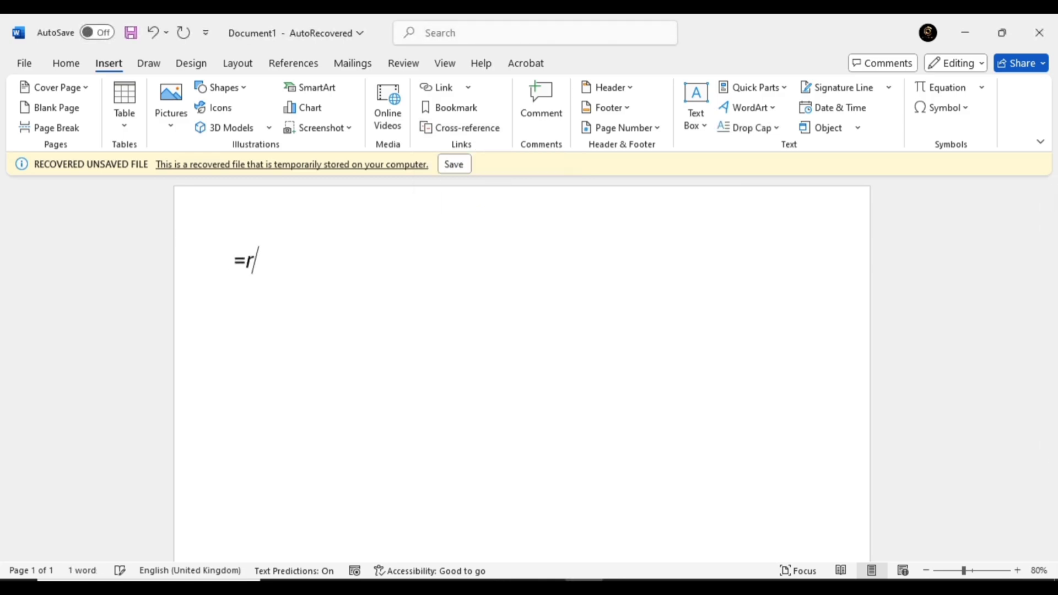
{"action": "type", "text": "and(10)"}
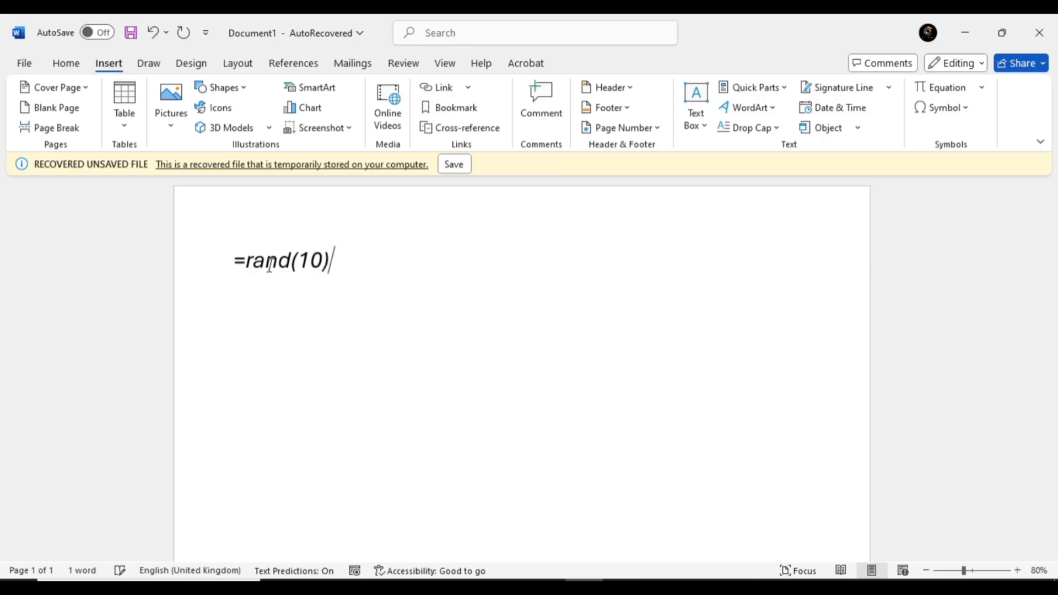
{"action": "key", "text": "Return"}
Step: Insert the line "Chapter 1(First day of Ms Word)" above the first paragraph of the document
{"action": "key", "text": "ctrl+Home"}
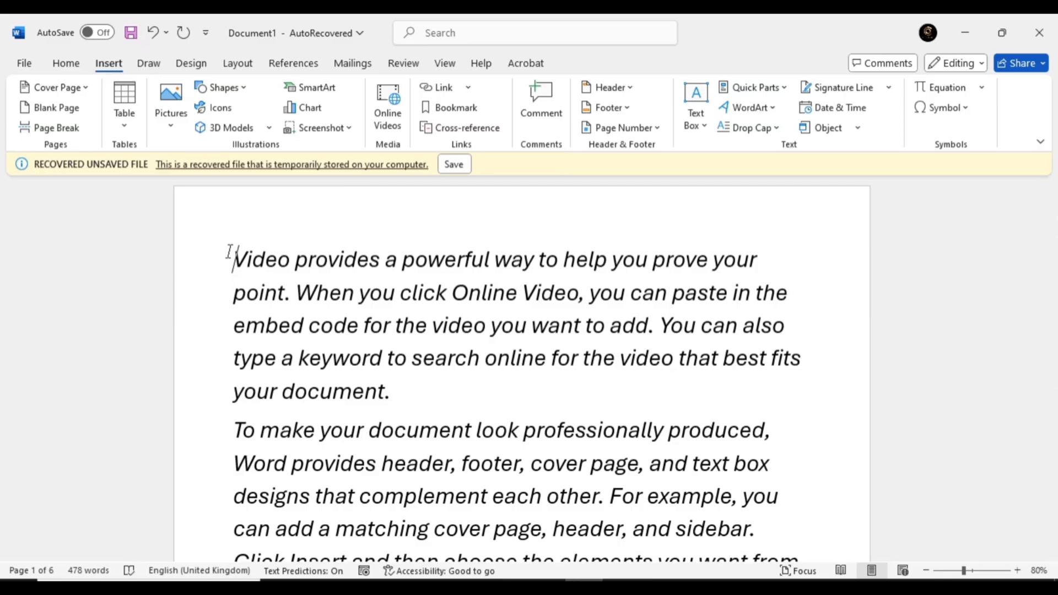
{"action": "key", "text": "Return"}
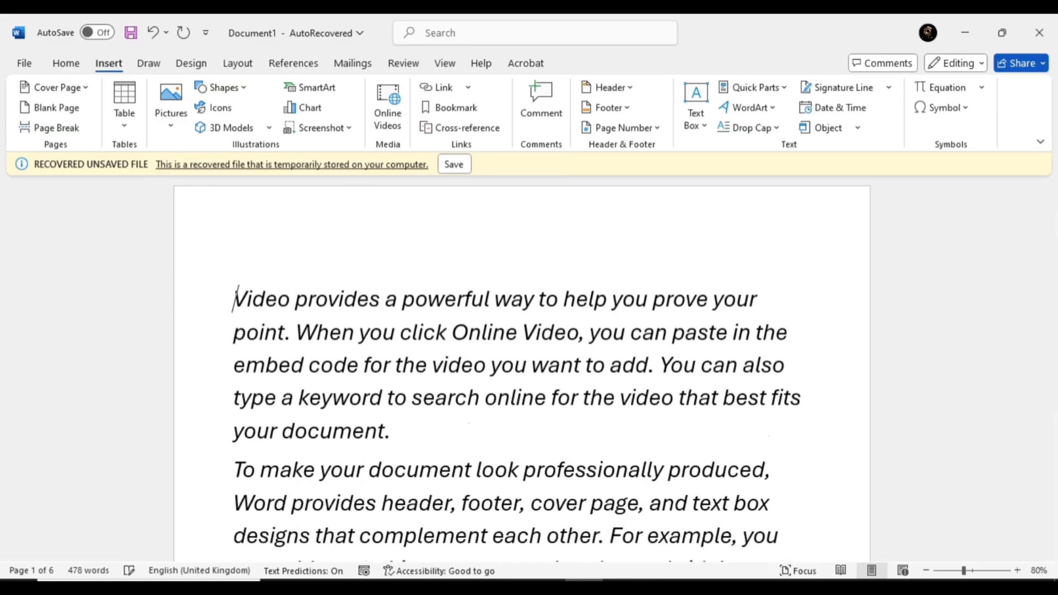
{"action": "left_click", "coordinate": [240, 244]}
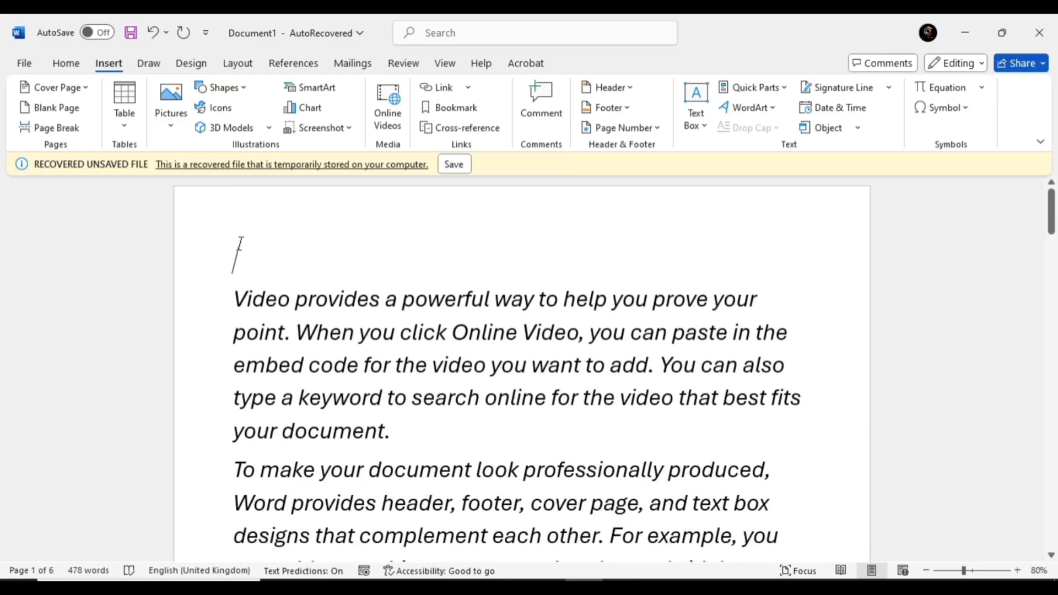
{"action": "type", "text": "Chapte"}
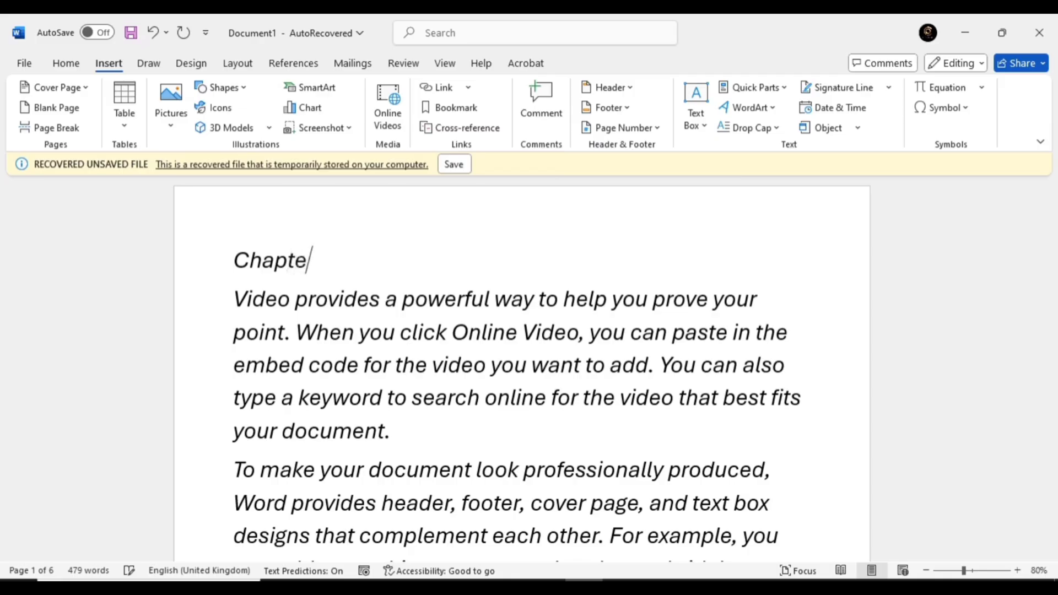
{"action": "type", "text": "r 1(Firs"}
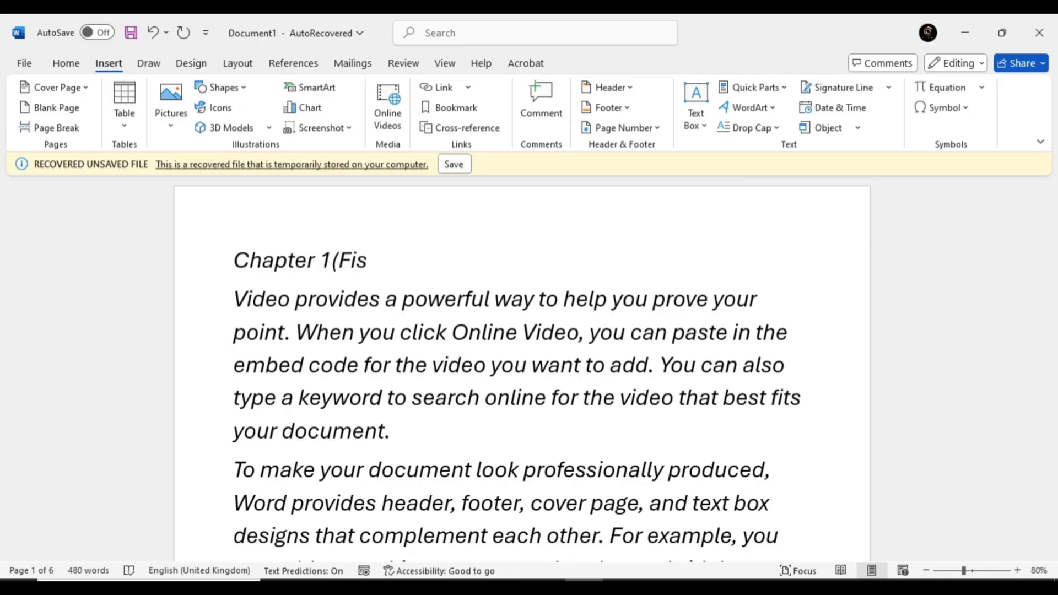
{"action": "type", "text": "t day of"}
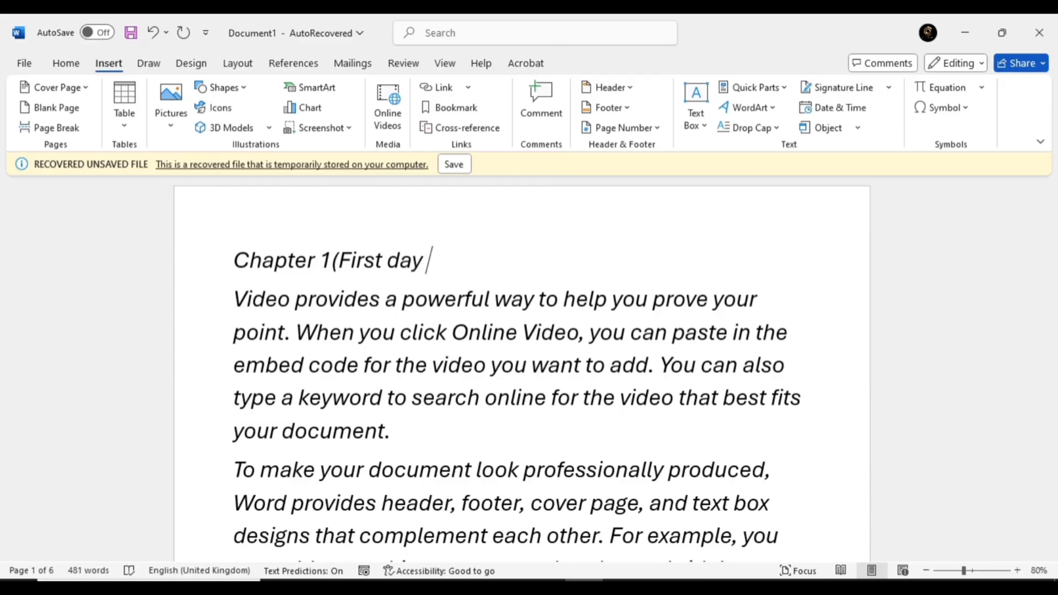
{"action": "type", "text": " Ms "}
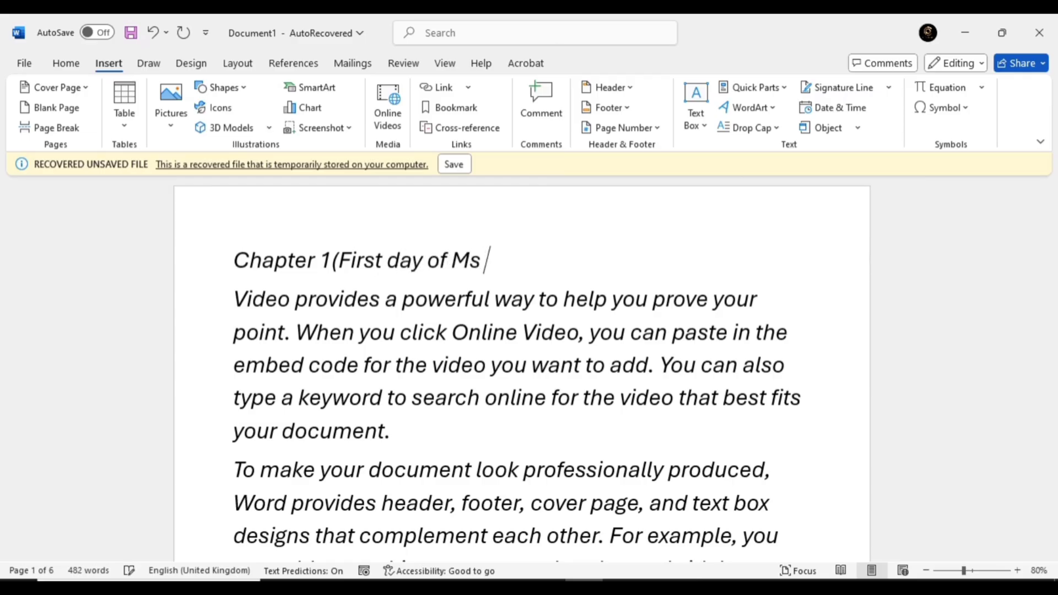
{"action": "type", "text": "Word)"}
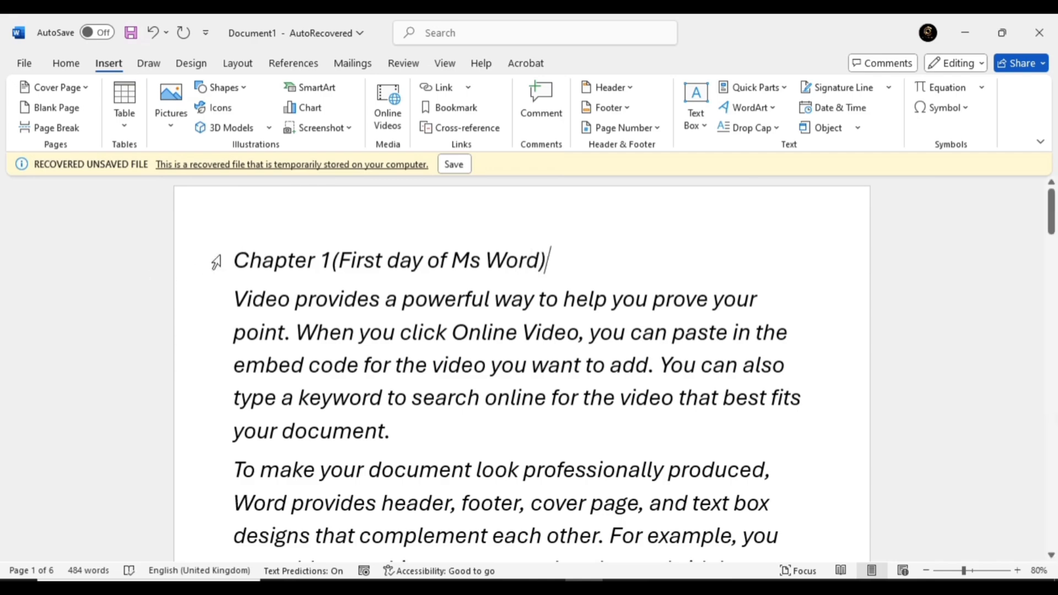
Step: Apply the Heading style to the Chapter 1 line and enlarge its font by five increments
{"action": "left_click", "coordinate": [216, 262]}
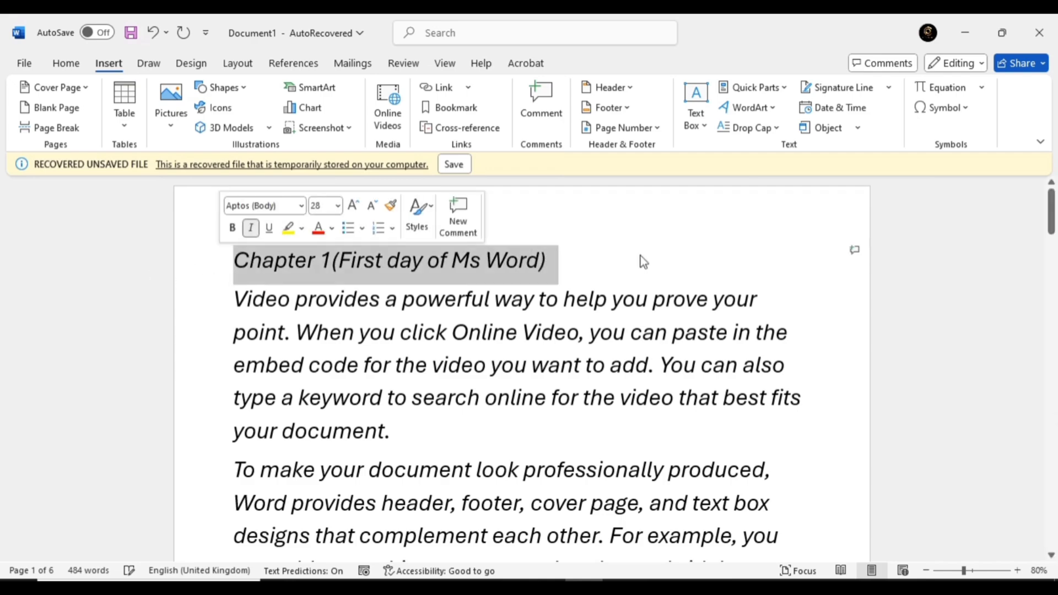
{"action": "left_click", "coordinate": [65, 64]}
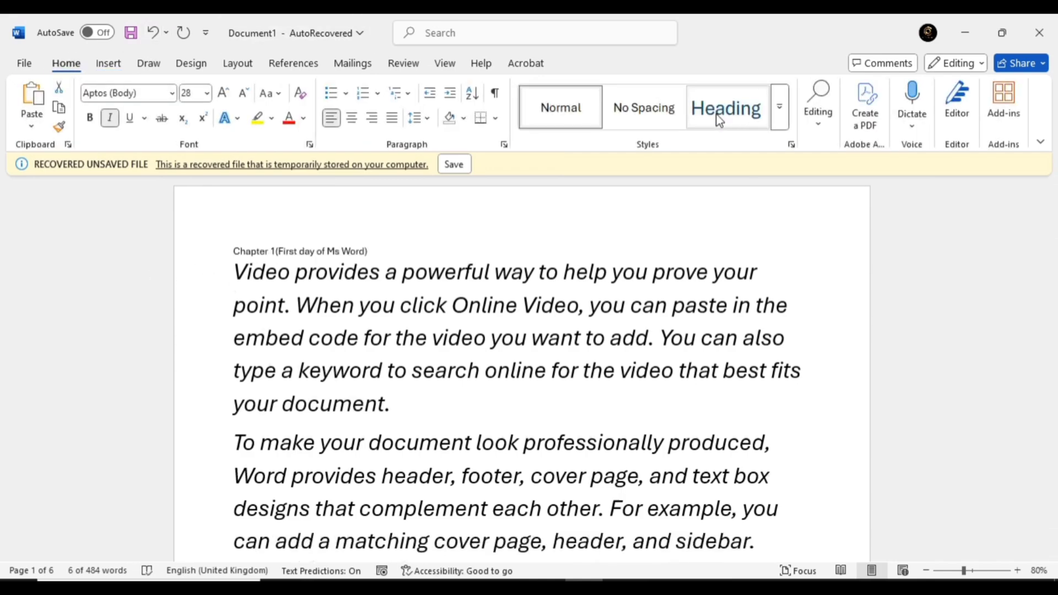
{"action": "left_click", "coordinate": [719, 118]}
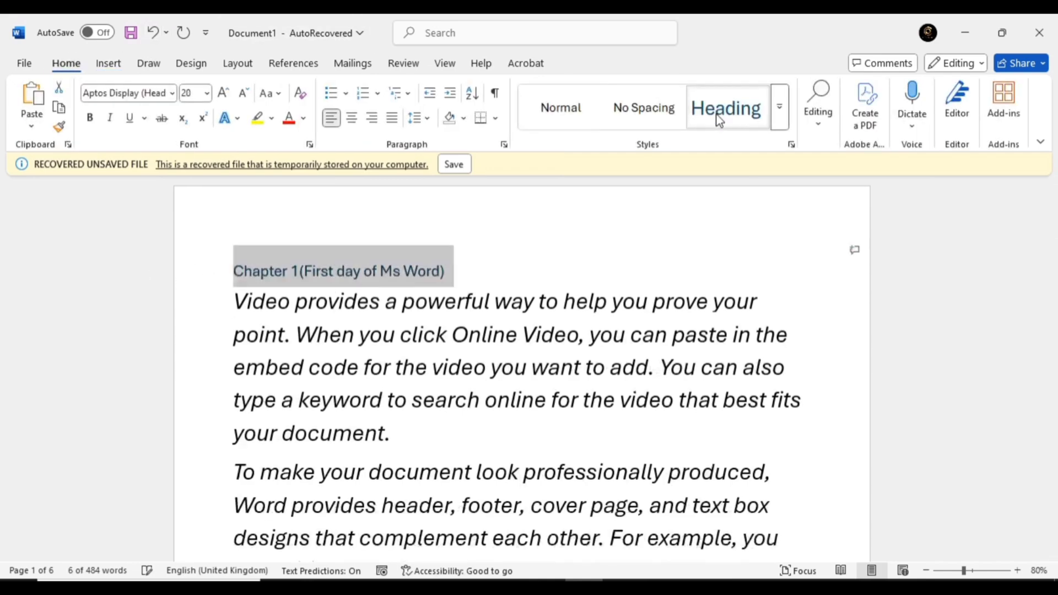
{"action": "left_click", "coordinate": [223, 93]}
{"action": "left_click", "coordinate": [223, 94]}
{"action": "left_click", "coordinate": [223, 94]}
{"action": "left_click", "coordinate": [223, 94]}
{"action": "left_click", "coordinate": [223, 93]}
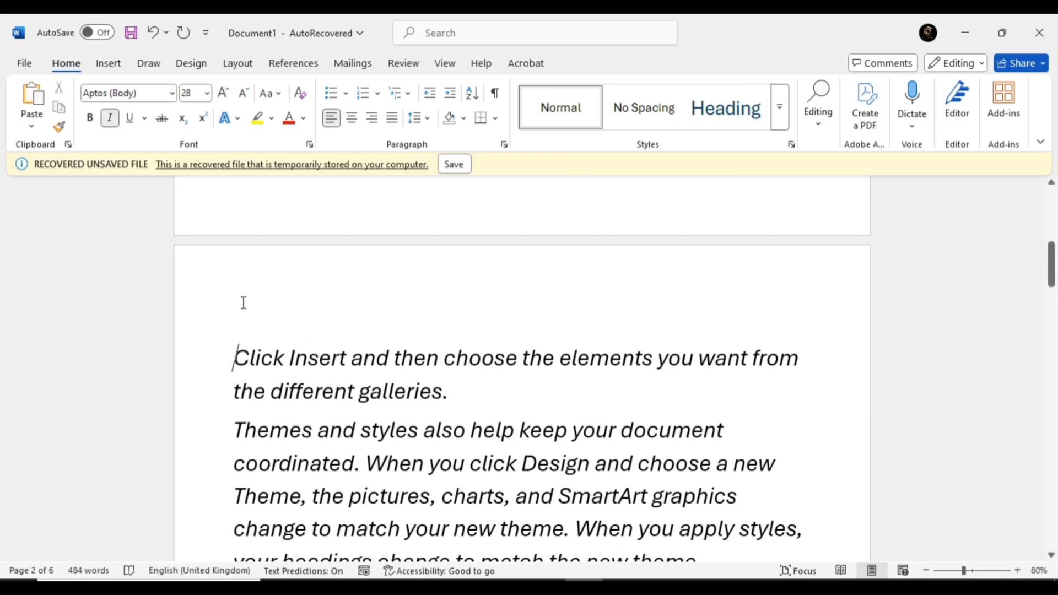
Step: Enter the line "Chapter 2(Second Day Of Ms Word)" above the text at the start of page 2
{"action": "left_click", "coordinate": [242, 302]}
{"action": "type", "text": "Chapter 2(Sec"}
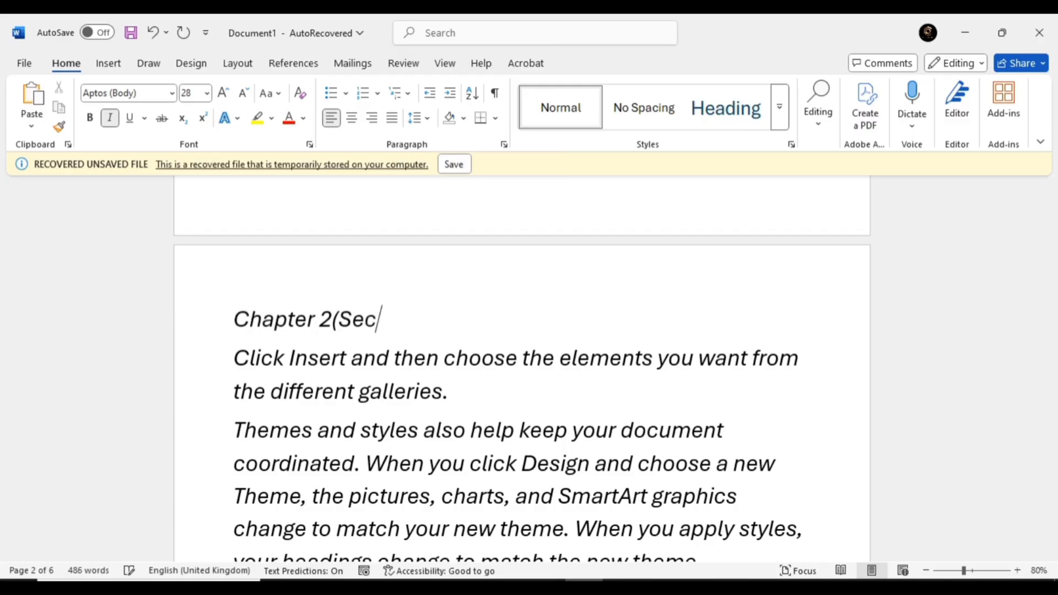
{"action": "type", "text": "ond Day Of Ms Word)"}
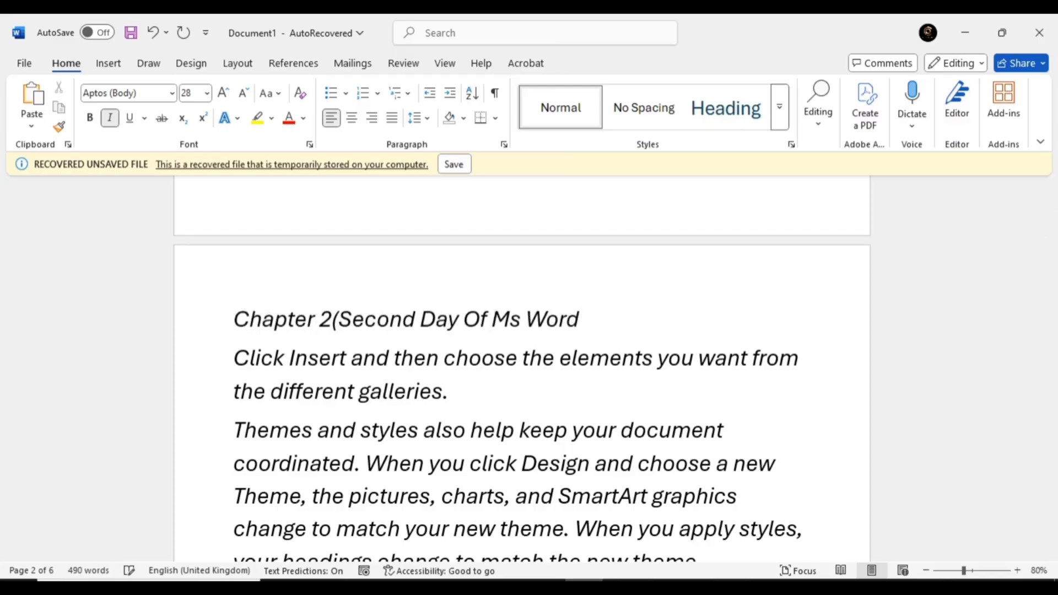
Step: Apply the Heading style to the Chapter 2 line
{"action": "left_click", "coordinate": [217, 333]}
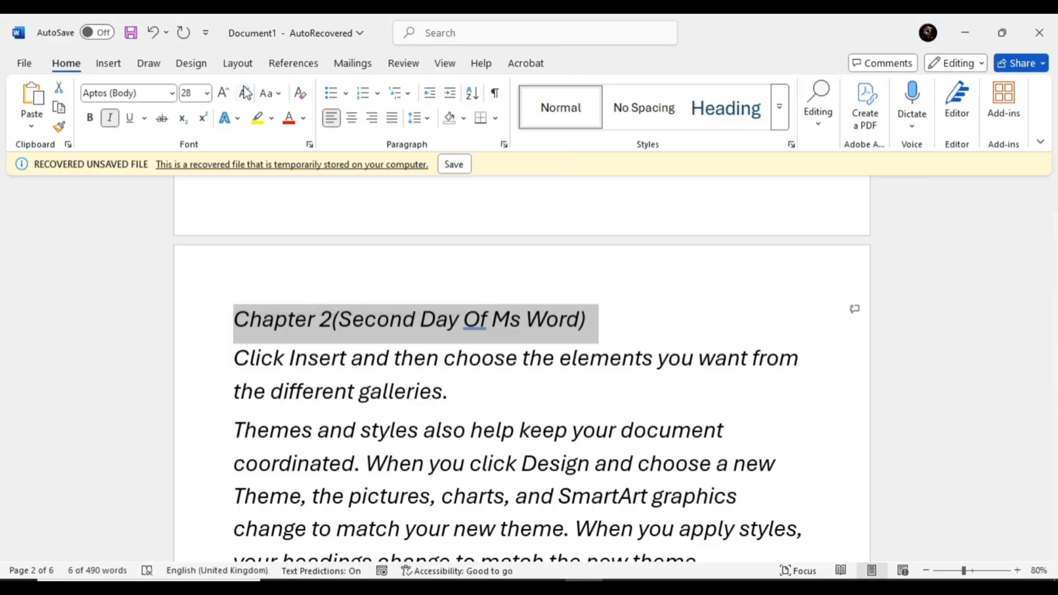
{"action": "left_click", "coordinate": [730, 113]}
{"action": "left_click", "coordinate": [730, 113]}
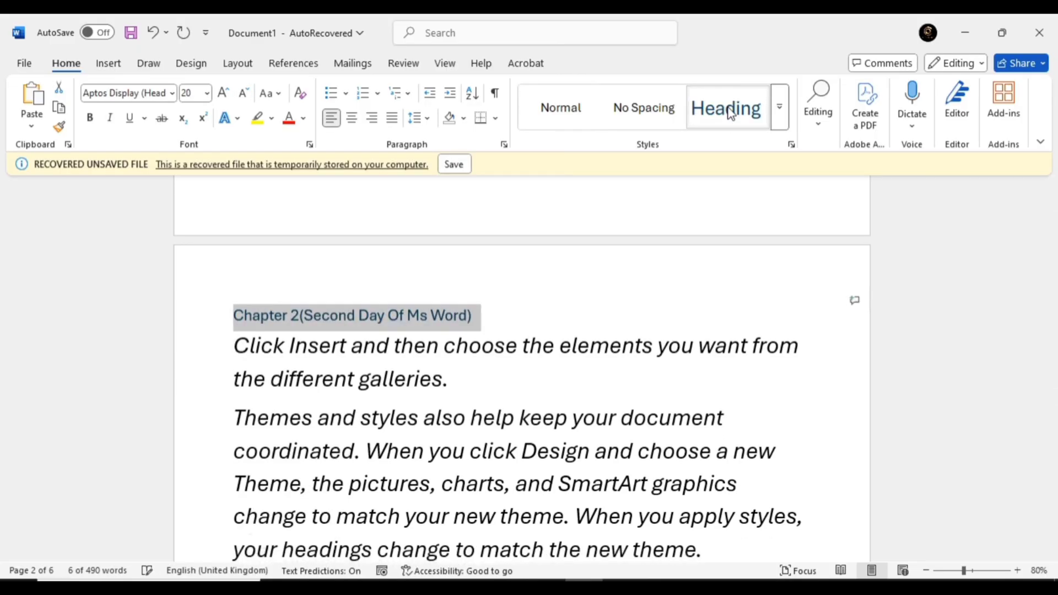
Step: Enlarge the font of the Chapter 2 heading to 24
{"action": "left_click", "coordinate": [225, 99]}
{"action": "left_click", "coordinate": [224, 99]}
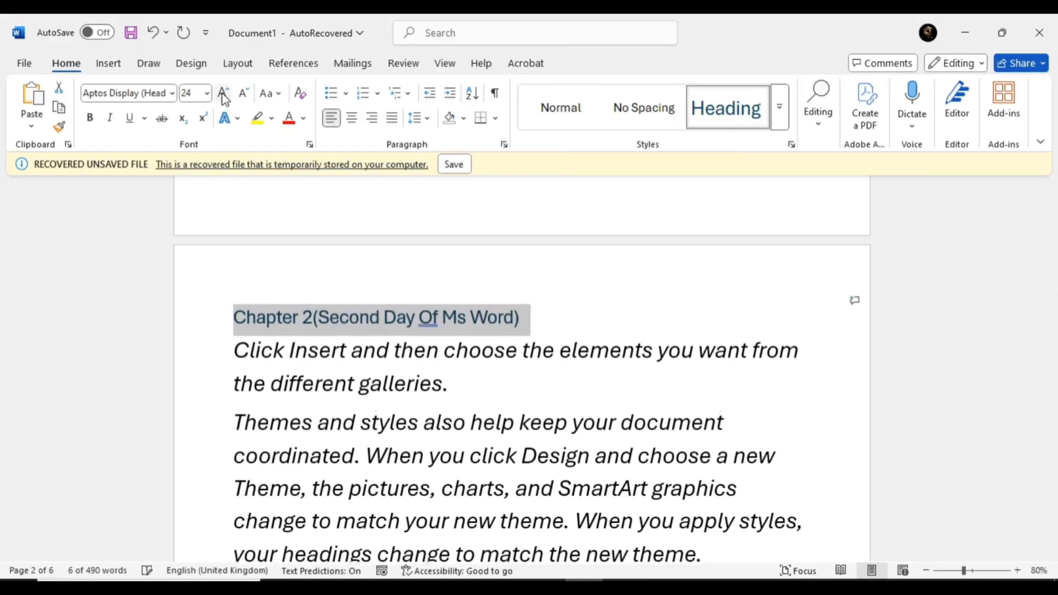
{"action": "left_click", "coordinate": [580, 299]}
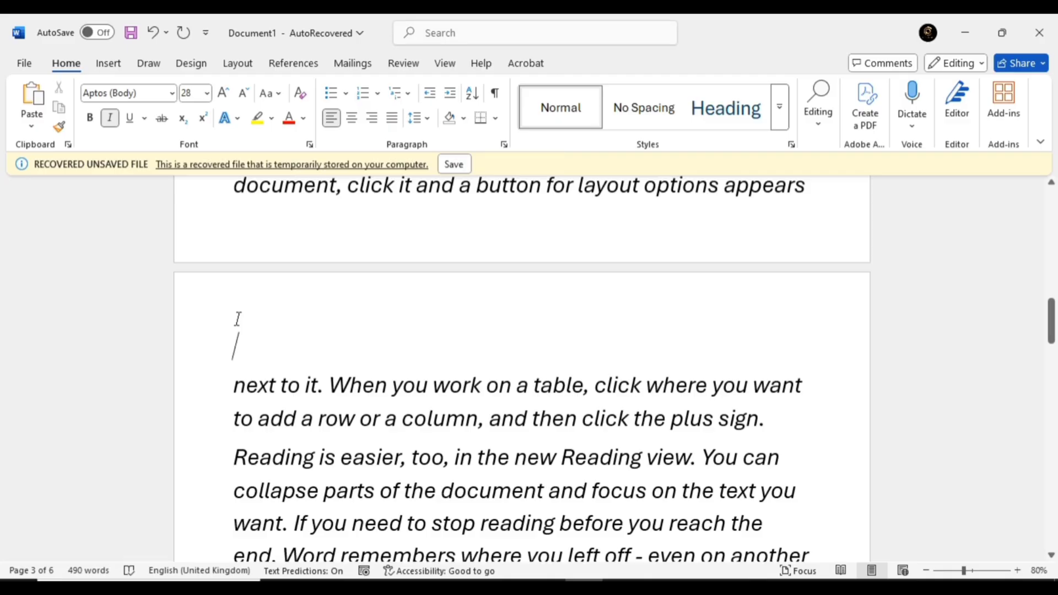
Step: Enter the line "Chapter 3(Third Day of Ms word)" above the text at the start of page 3
{"action": "type", "text": "Chapter 3"}
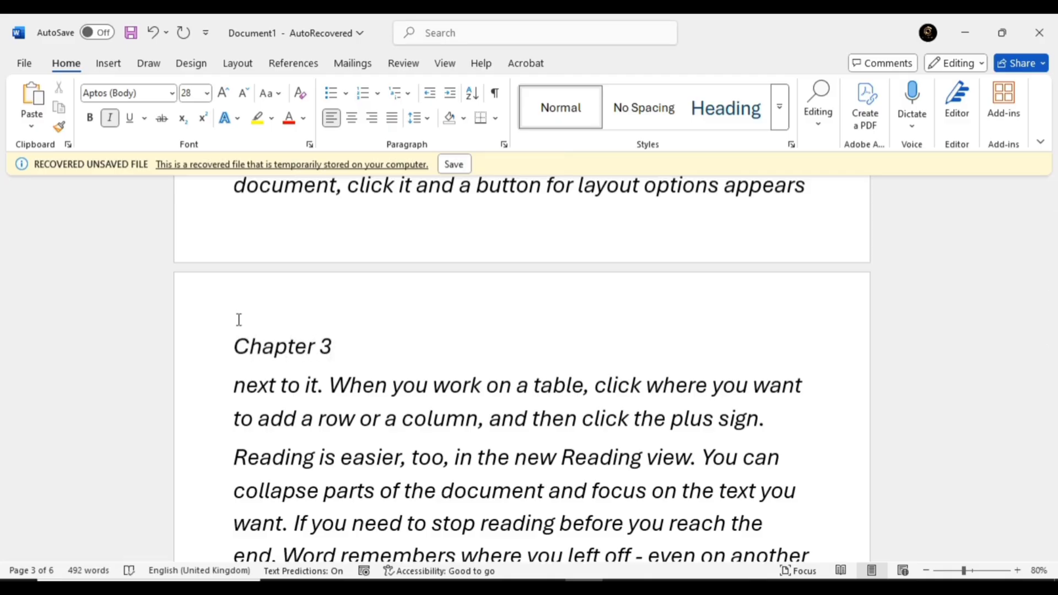
{"action": "type", "text": "(Third Dau"}
{"action": "key", "text": "BackSpace"}
{"action": "type", "text": "y of Ms word)"}
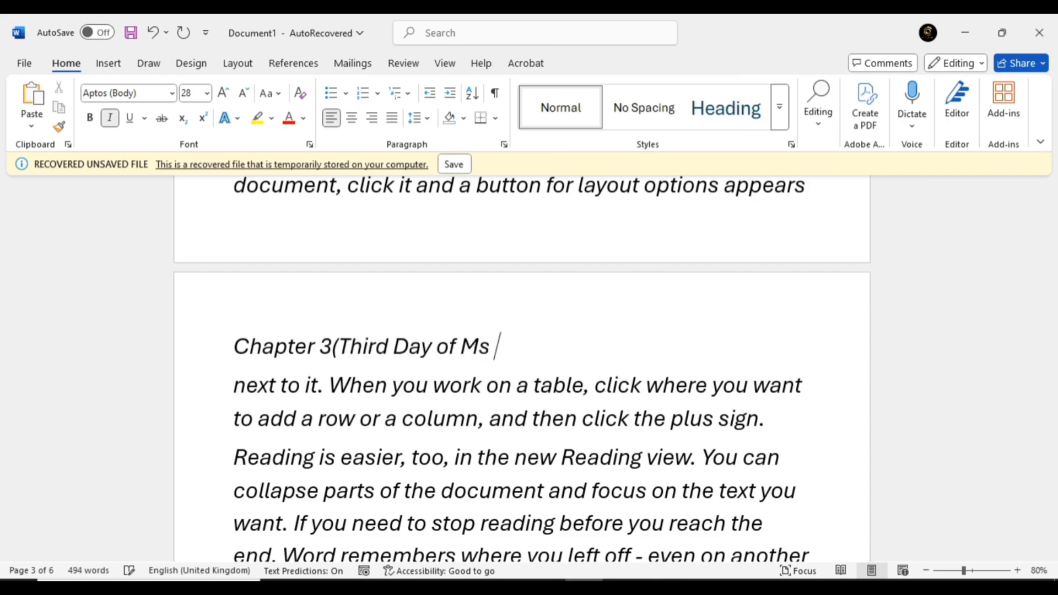
Step: Apply the Heading style to the Chapter 3 line
{"action": "triple_click", "coordinate": [411, 330]}
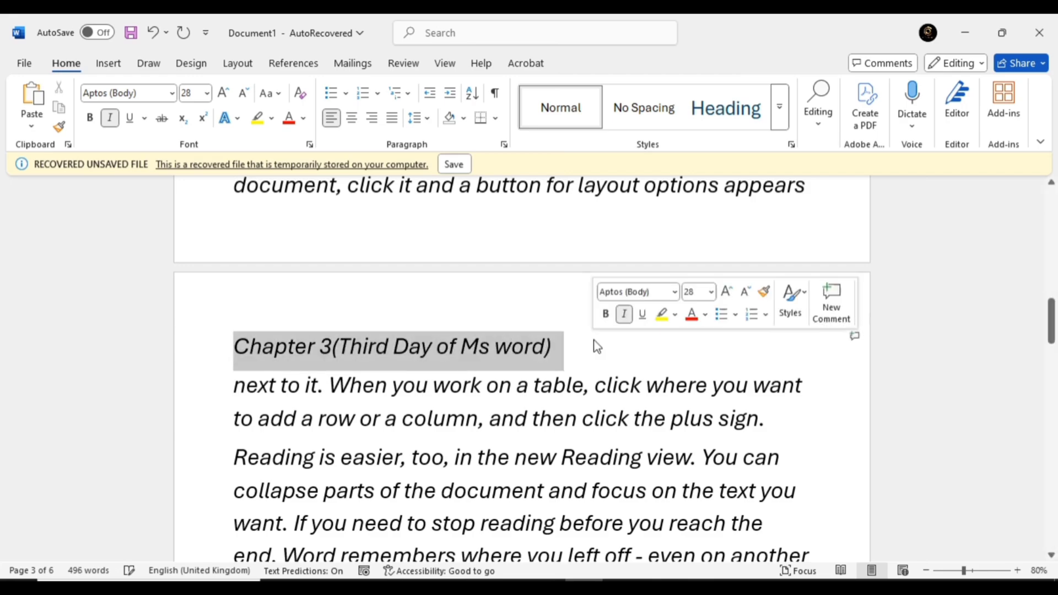
{"action": "left_click", "coordinate": [726, 108]}
{"action": "left_click", "coordinate": [610, 301]}
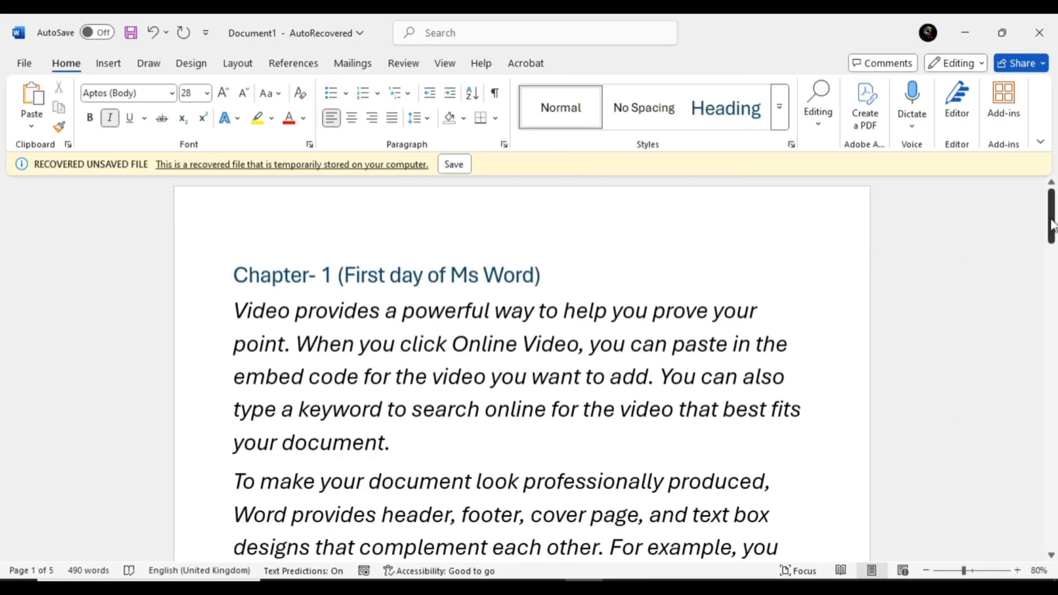
Step: Look through all pages of the document to check the chapter headings, and return to its beginning
{"action": "mouse_move", "coordinate": [1052, 220]}
{"action": "left_mouse_down"}
{"action": "mouse_move", "coordinate": [1050, 254]}
{"action": "mouse_move", "coordinate": [1052, 220]}
{"action": "left_mouse_up"}
{"action": "left_click", "coordinate": [903, 268]}
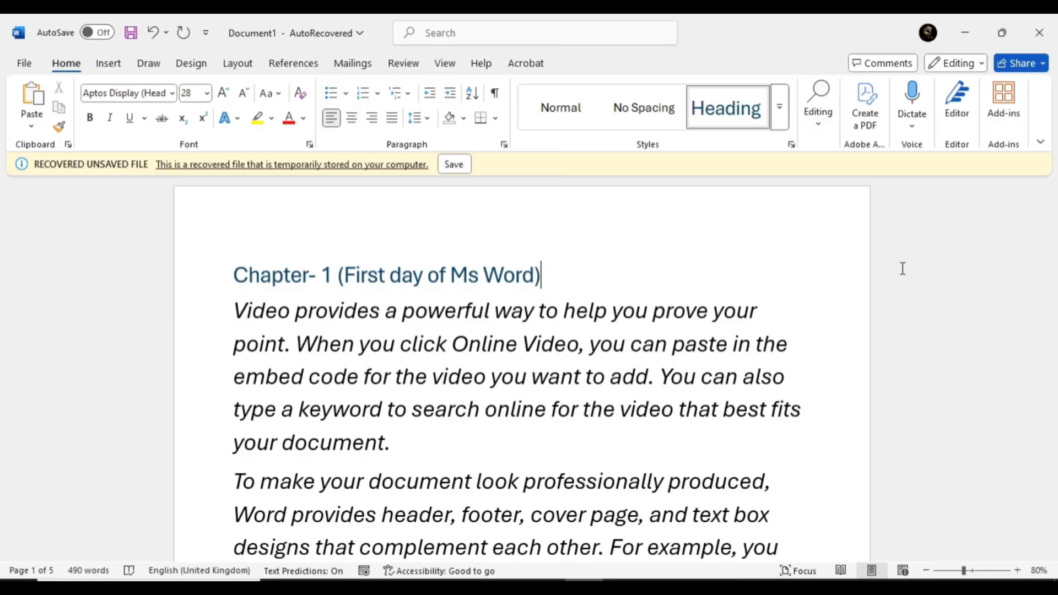
{"action": "key", "text": "Page_Down"}
{"action": "key", "text": "Page_Down"}
{"action": "key", "text": "Page_Down"}
{"action": "key", "text": "Page_Down"}
{"action": "key", "text": "Page_Down"}
{"action": "key", "text": "Page_Down"}
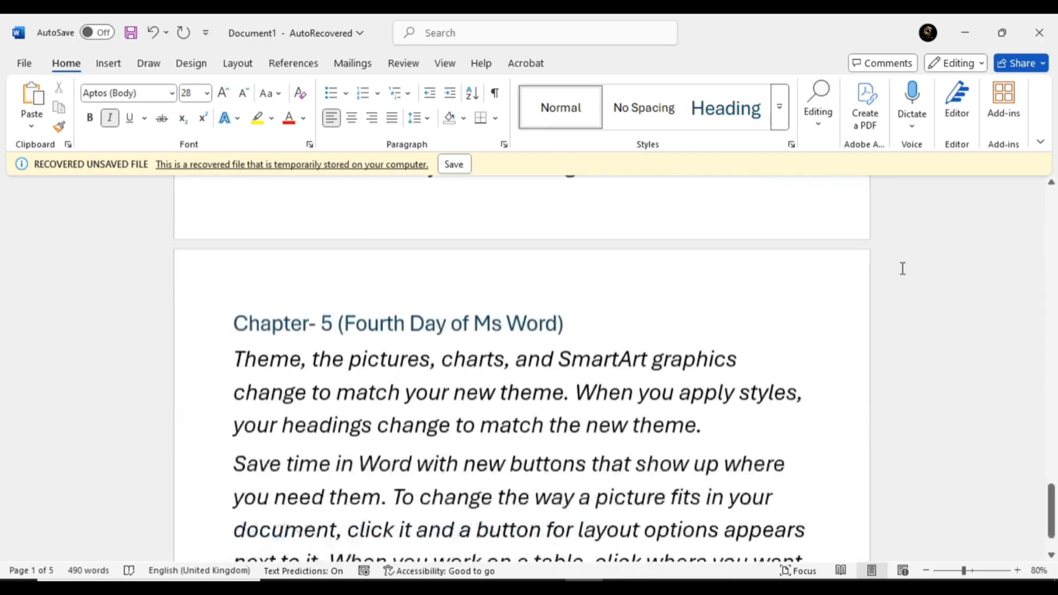
{"action": "key", "text": "Page_Down"}
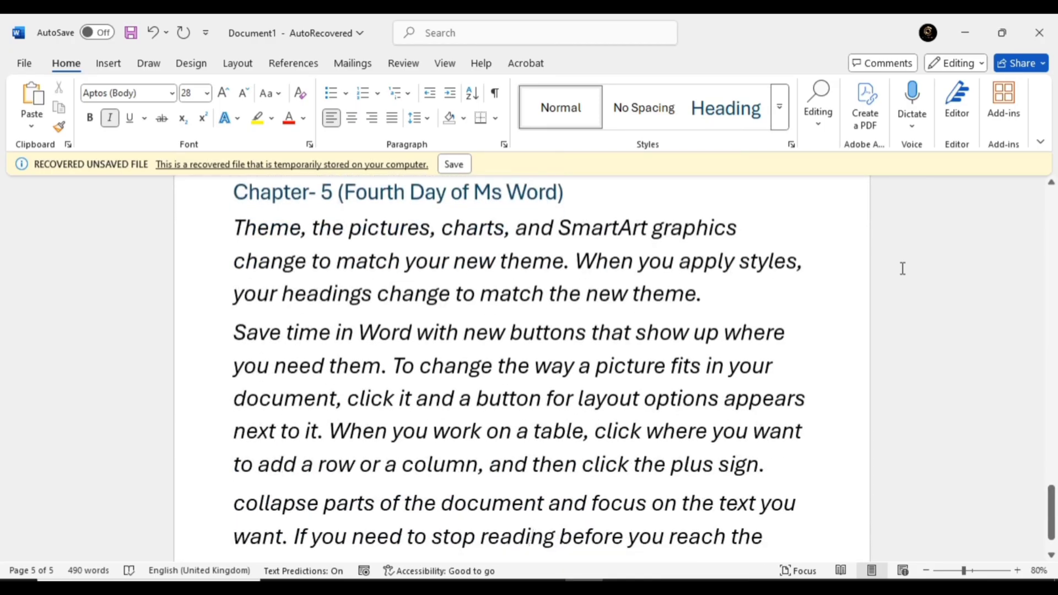
{"action": "key", "text": "Up"}
{"action": "key", "text": "Up"}
{"action": "key", "text": "Up"}
{"action": "key", "text": "Up"}
{"action": "key", "text": "Up"}
{"action": "key", "text": "Up"}
{"action": "key", "text": "Up"}
{"action": "key", "text": "Up"}
{"action": "key", "text": "Up"}
{"action": "key", "text": "Up"}
{"action": "key", "text": "Up"}
{"action": "key", "text": "Up"}
{"action": "key", "text": "Up"}
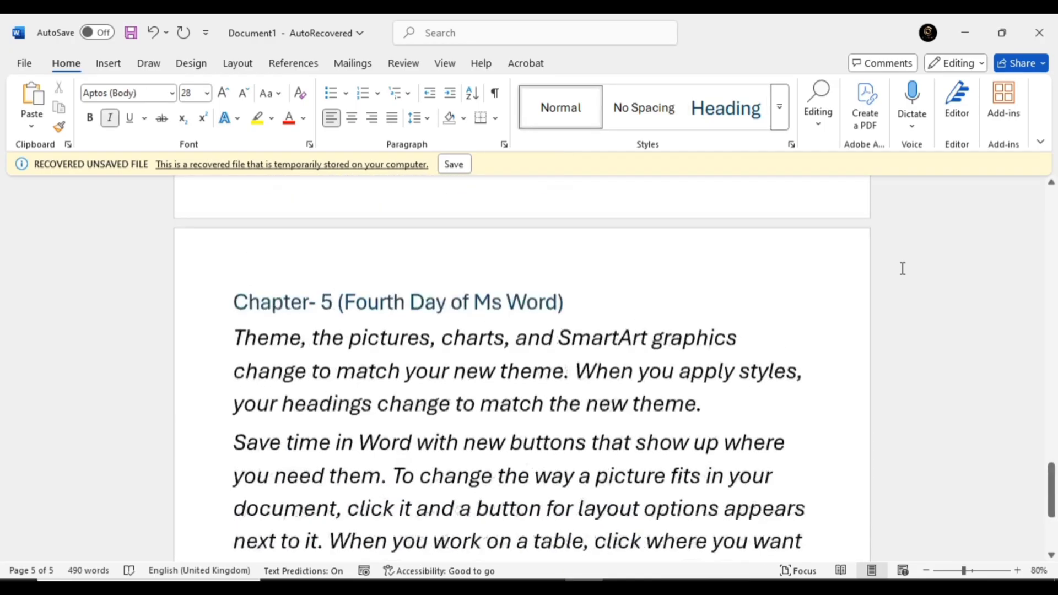
{"action": "key", "text": "Up"}
{"action": "key", "text": "Up"}
{"action": "key", "text": "Up"}
{"action": "key", "text": "Up"}
{"action": "key", "text": "Up"}
{"action": "key", "text": "Up"}
{"action": "key", "text": "Up"}
{"action": "key", "text": "Up"}
{"action": "key", "text": "Up"}
{"action": "key", "text": "Up"}
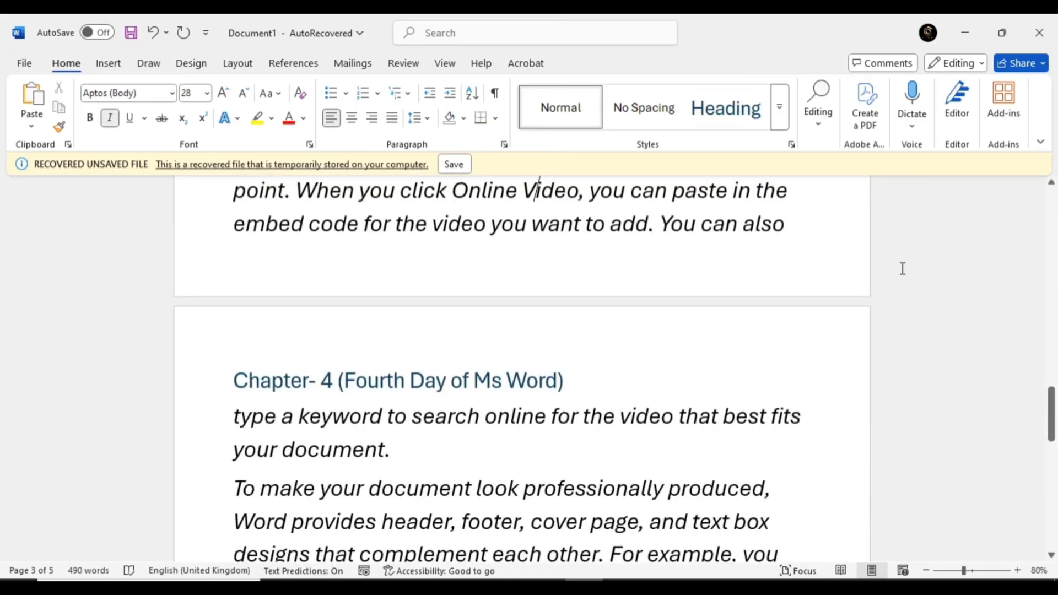
{"action": "key", "text": "Down"}
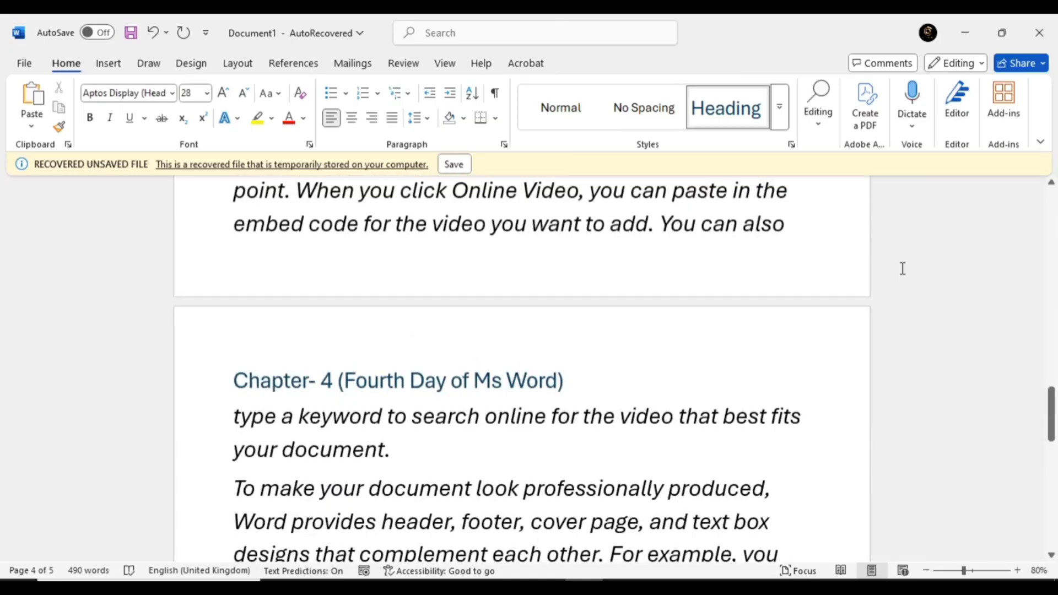
{"action": "left_click_drag", "start_coordinate": [1051, 420], "coordinate": [1054, 218]}
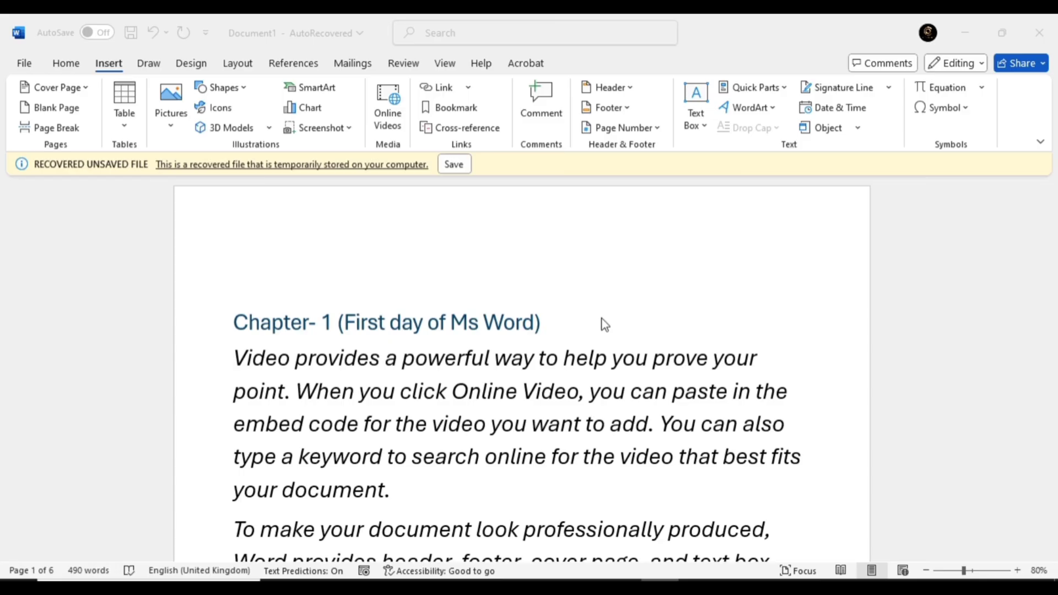
Step: Insert a hyperlinked cross-reference to the heading text of Chapter 1 in the empty line at the document's start
{"action": "left_click", "coordinate": [466, 128]}
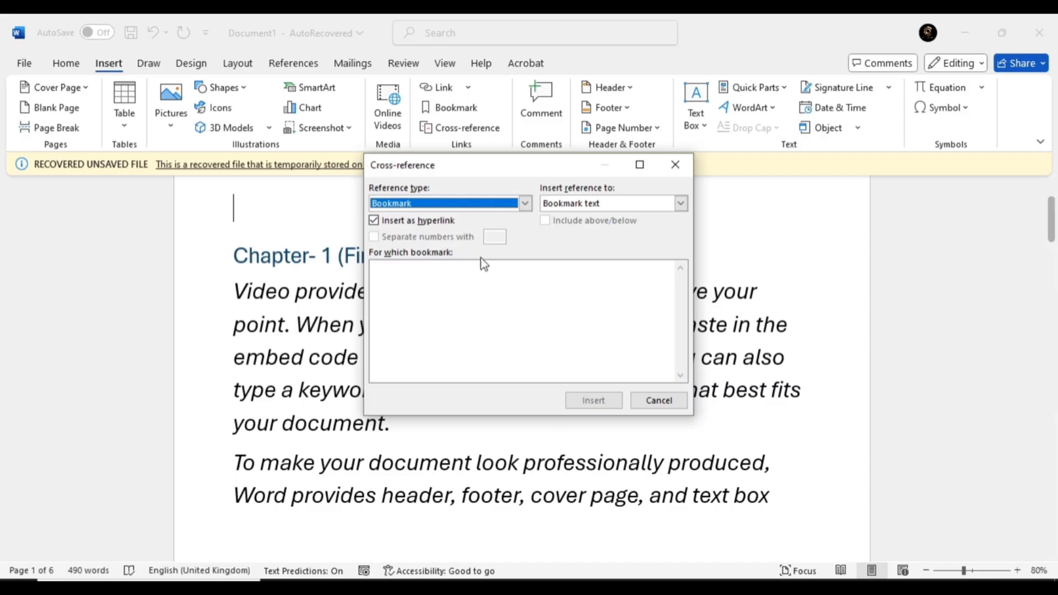
{"action": "left_click", "coordinate": [496, 204]}
{"action": "left_click", "coordinate": [472, 219]}
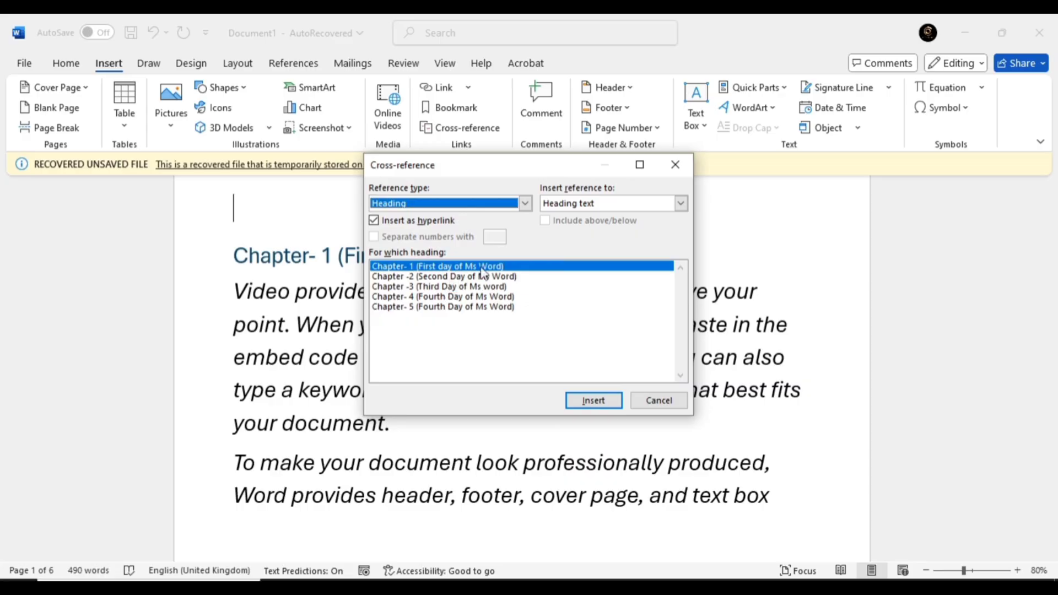
{"action": "left_click", "coordinate": [587, 401]}
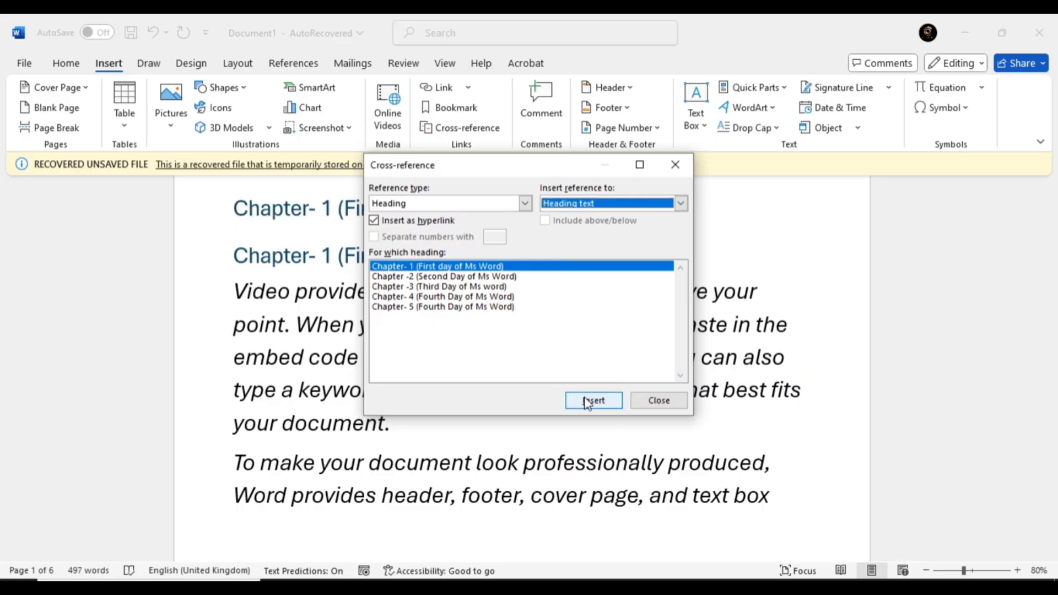
Step: Insert hyperlinked heading-text cross-references to Chapters 2, 3, 4 and 5 after the Chapter 1 reference
{"action": "left_click", "coordinate": [469, 270]}
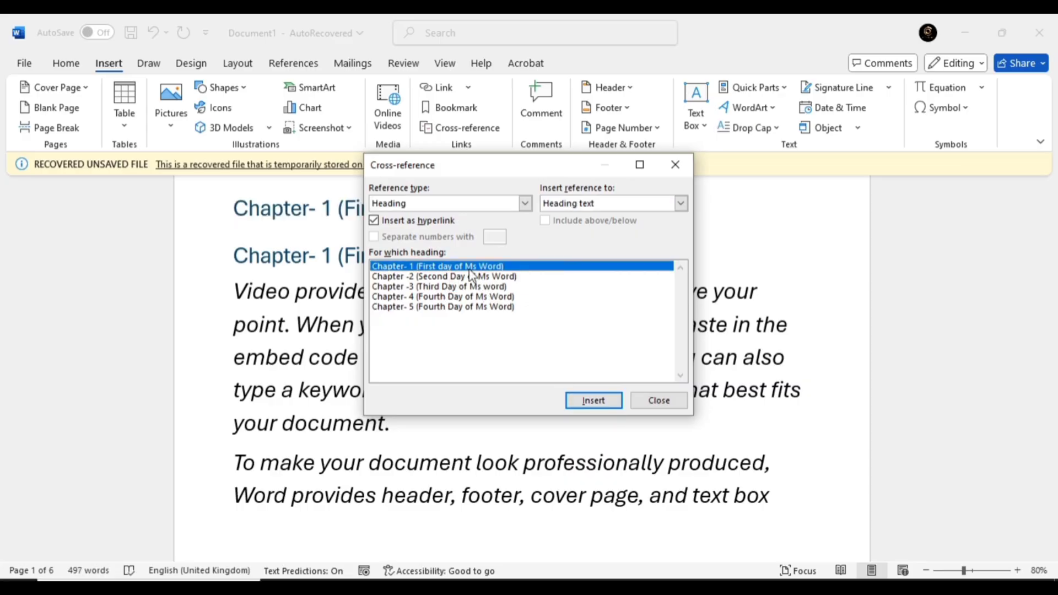
{"action": "left_click", "coordinate": [472, 276]}
{"action": "left_click", "coordinate": [597, 400]}
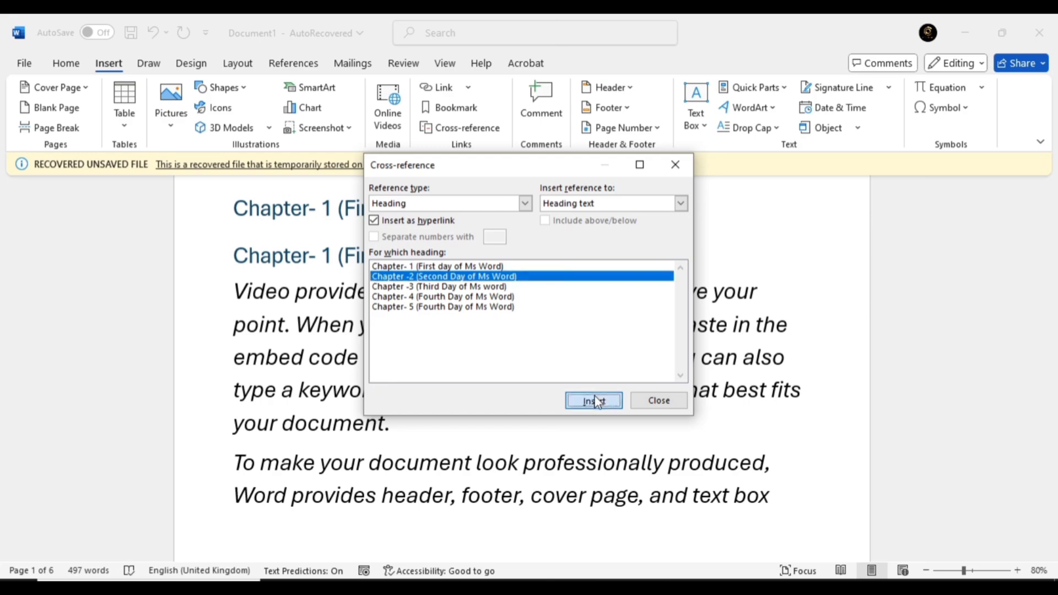
{"action": "left_click", "coordinate": [518, 286]}
{"action": "left_click", "coordinate": [594, 400]}
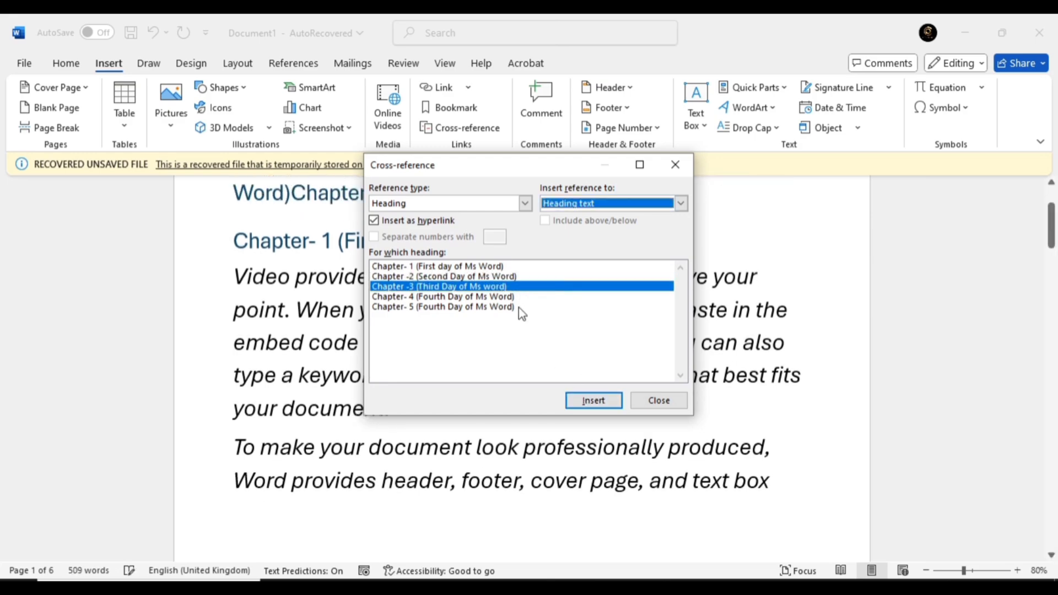
{"action": "left_click", "coordinate": [517, 296]}
{"action": "left_click", "coordinate": [594, 400]}
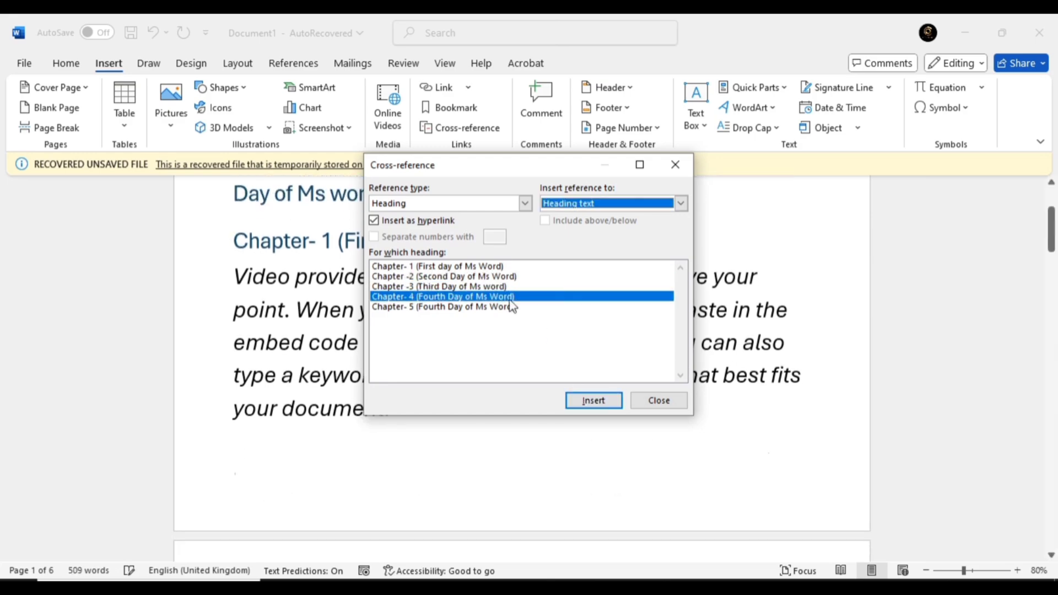
{"action": "left_click", "coordinate": [514, 307]}
{"action": "left_click", "coordinate": [579, 402]}
{"action": "left_click", "coordinate": [658, 401]}
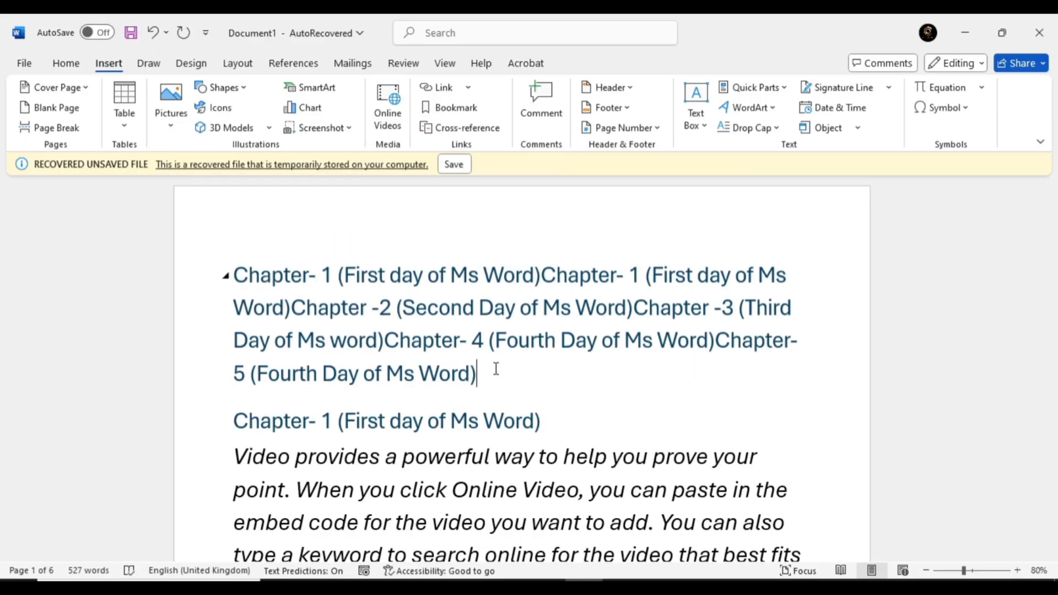
Step: Insert a page break after the cross-references so the Chapter 1 text starts on a new page
{"action": "key", "text": "ctrl+Return"}
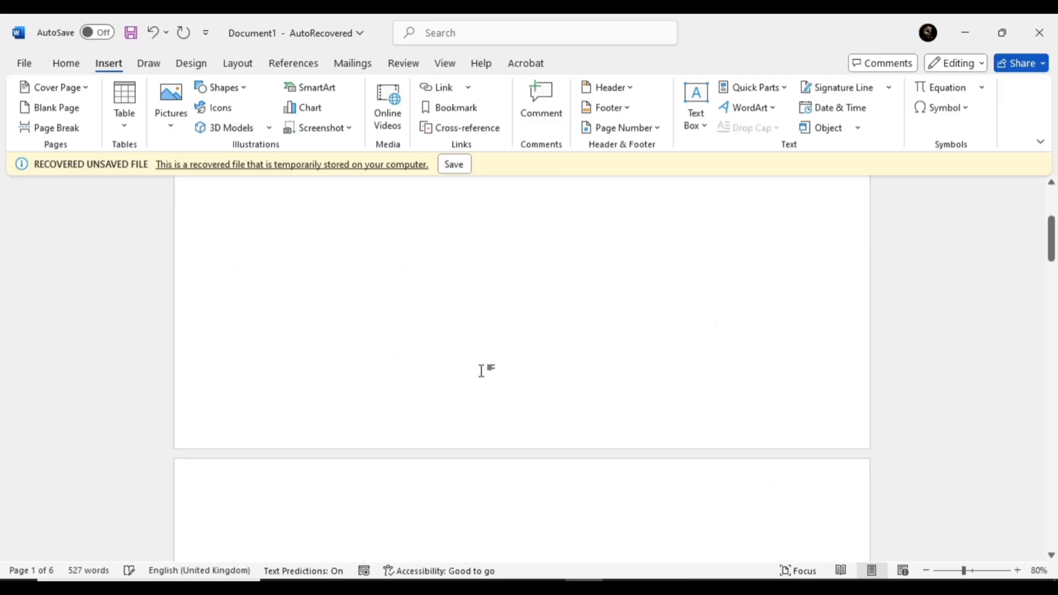
{"action": "left_click_drag", "start_coordinate": [1051, 231], "coordinate": [1051, 210]}
{"action": "key", "text": "ctrl+z"}
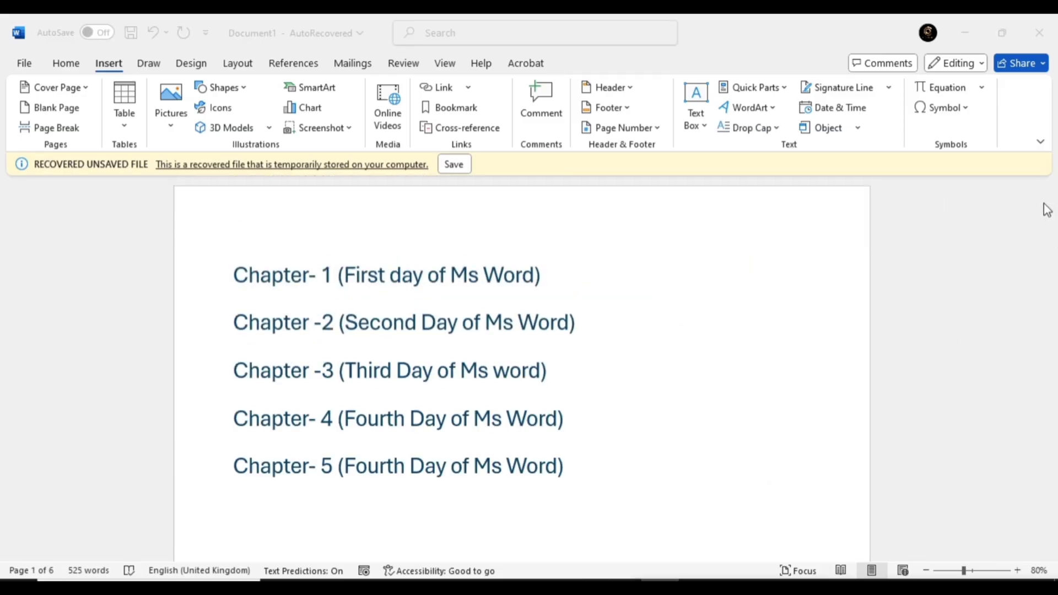
Step: Test the Chapter 5 cross-reference by following its link to the heading, and return to the document's start
{"action": "scroll", "coordinate": [951, 292], "scroll_direction": "down", "scroll_amount": 5}
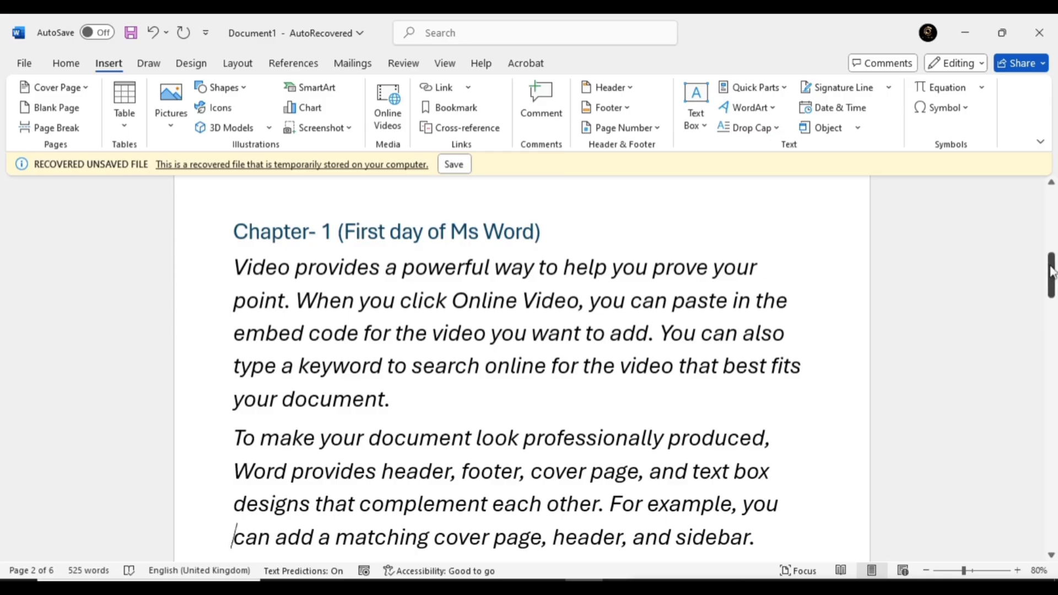
{"action": "scroll", "coordinate": [620, 250], "scroll_direction": "up", "scroll_amount": 5}
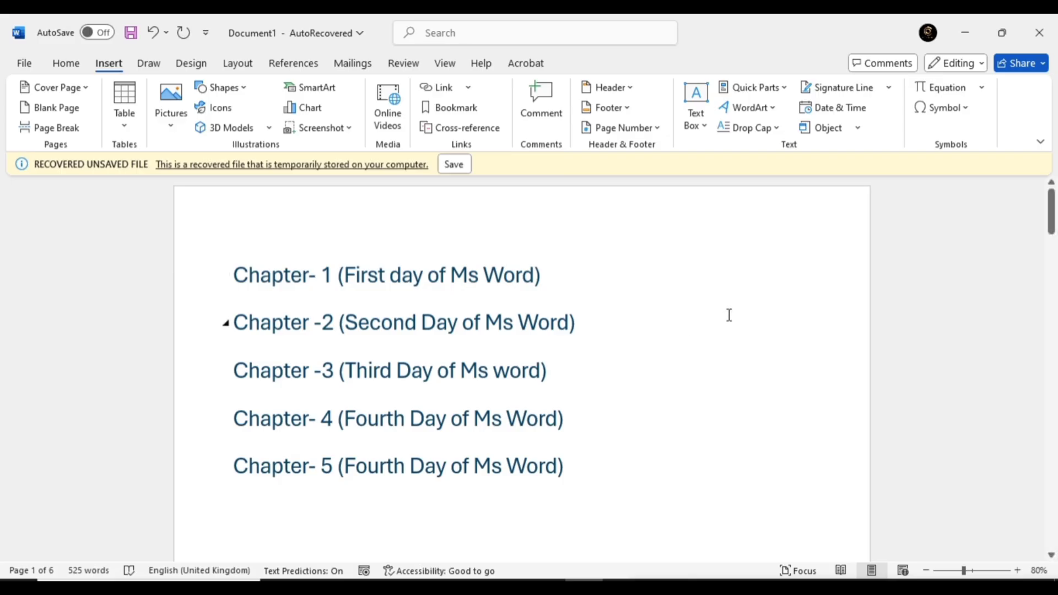
{"action": "left_click", "coordinate": [613, 485]}
{"action": "triple_click", "coordinate": [613, 485]}
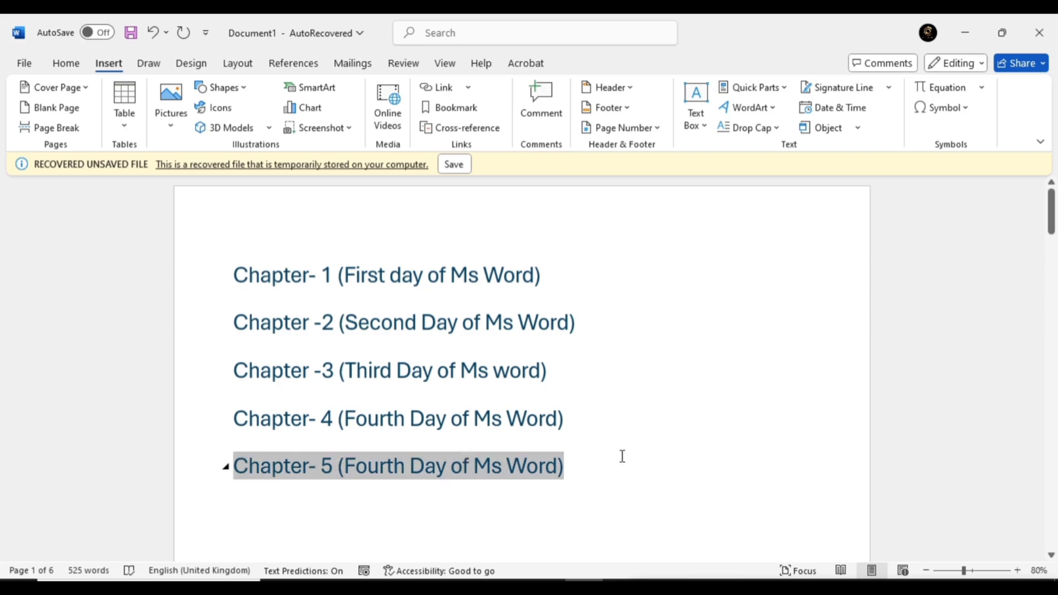
{"action": "left_click", "coordinate": [621, 456]}
{"action": "left_click", "coordinate": [450, 466], "text": "ctrl"}
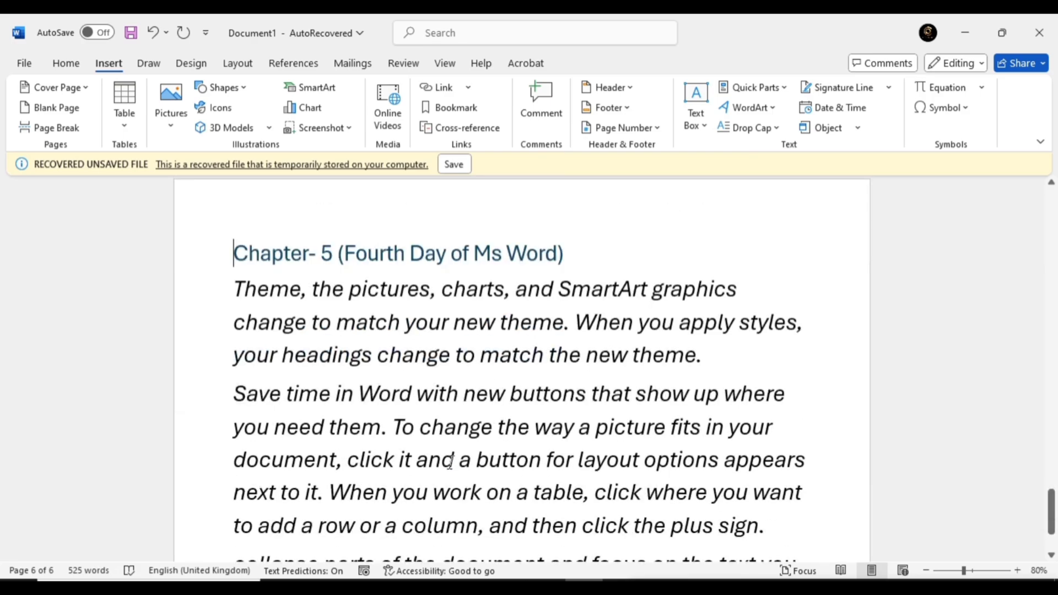
{"action": "key", "text": "Down"}
{"action": "key", "text": "ctrl+Home"}
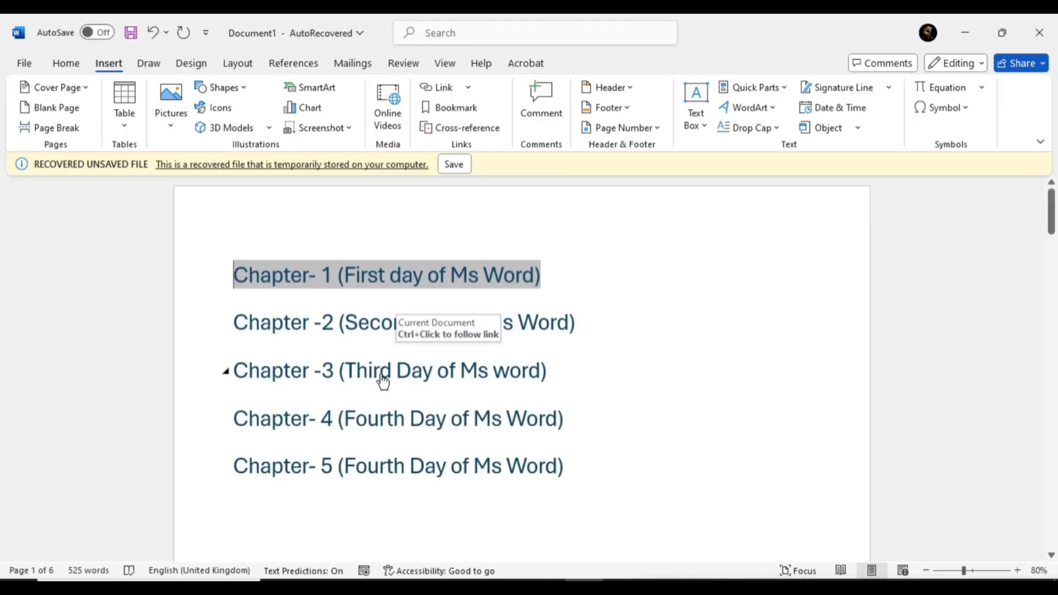
Step: Follow the Chapter 3 cross-reference link, return to the document's start, and follow the Chapter 2 link
{"action": "left_click", "coordinate": [349, 369], "text": "ctrl"}
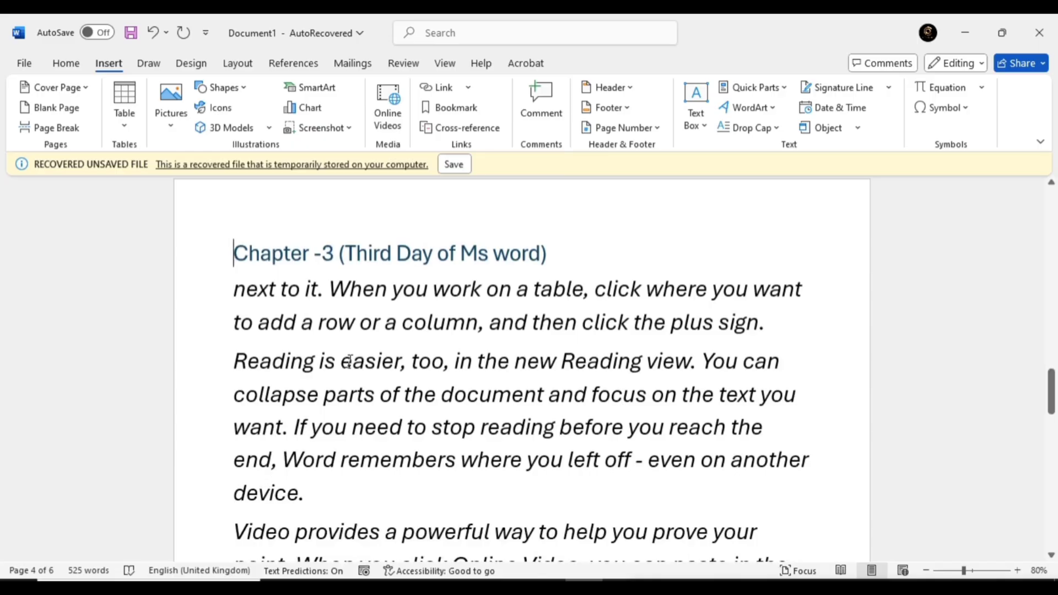
{"action": "key", "text": "ctrl+Home"}
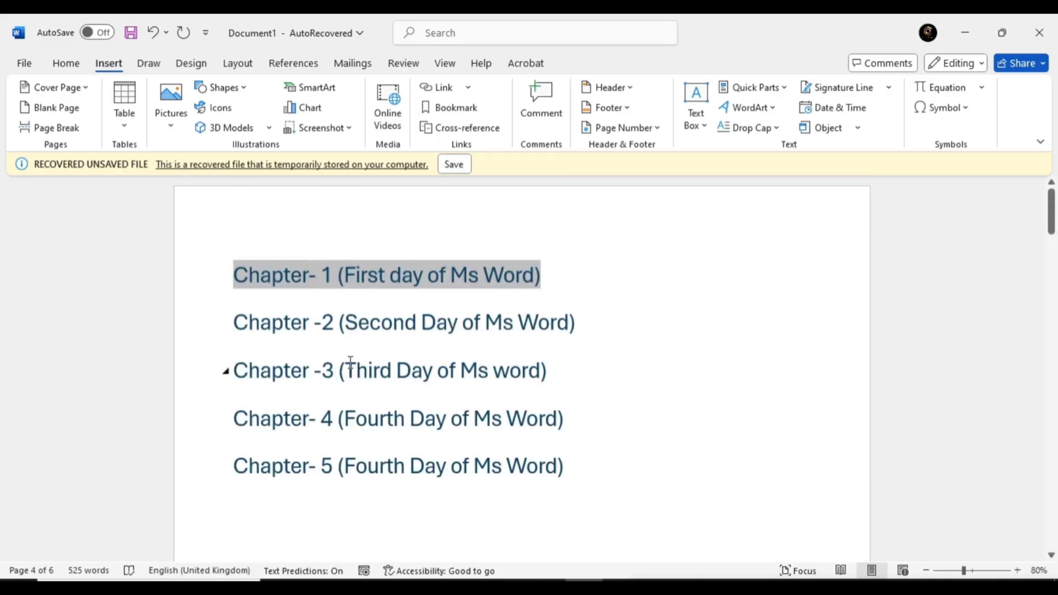
{"action": "left_click", "coordinate": [755, 316]}
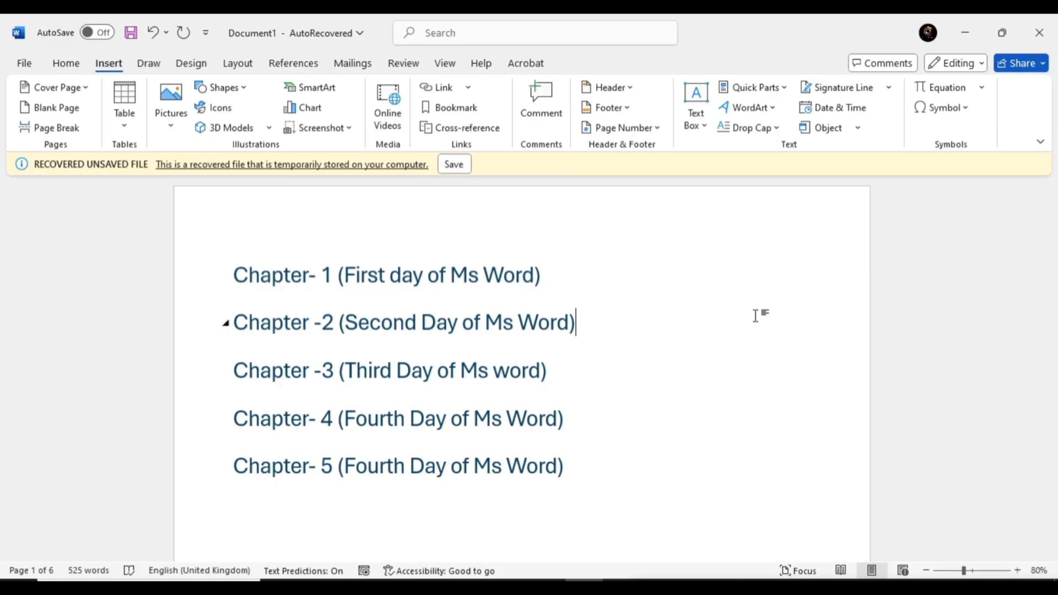
{"action": "left_click", "coordinate": [482, 325], "text": "ctrl"}
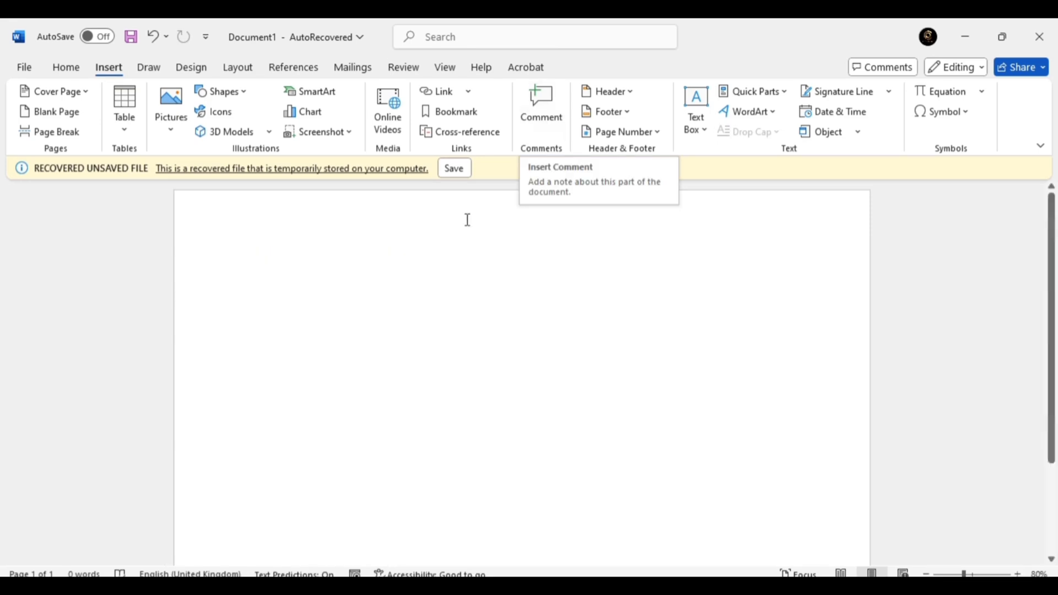
Step: Post a comment on the blank page reading "Data of" plus a person's name, and delete the comment thread
{"action": "left_click", "coordinate": [544, 119]}
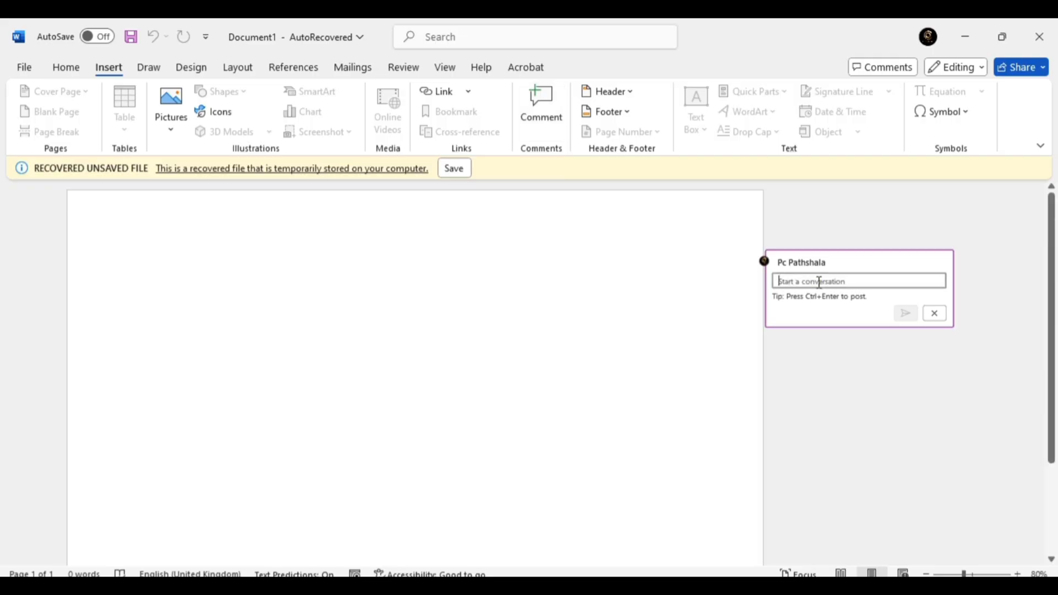
{"action": "type", "text": "Data"}
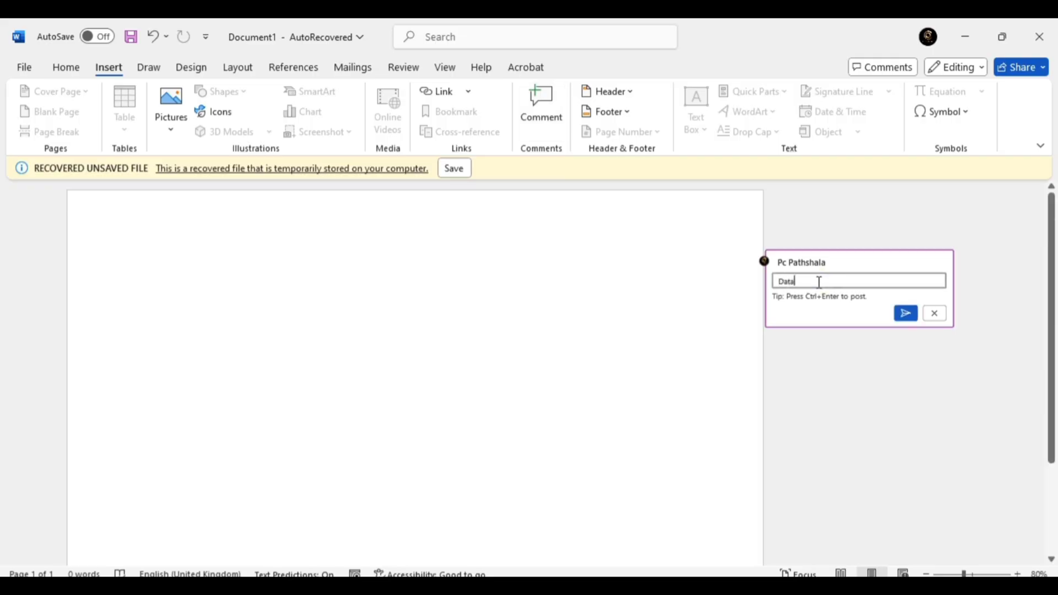
{"action": "type", "text": " of"}
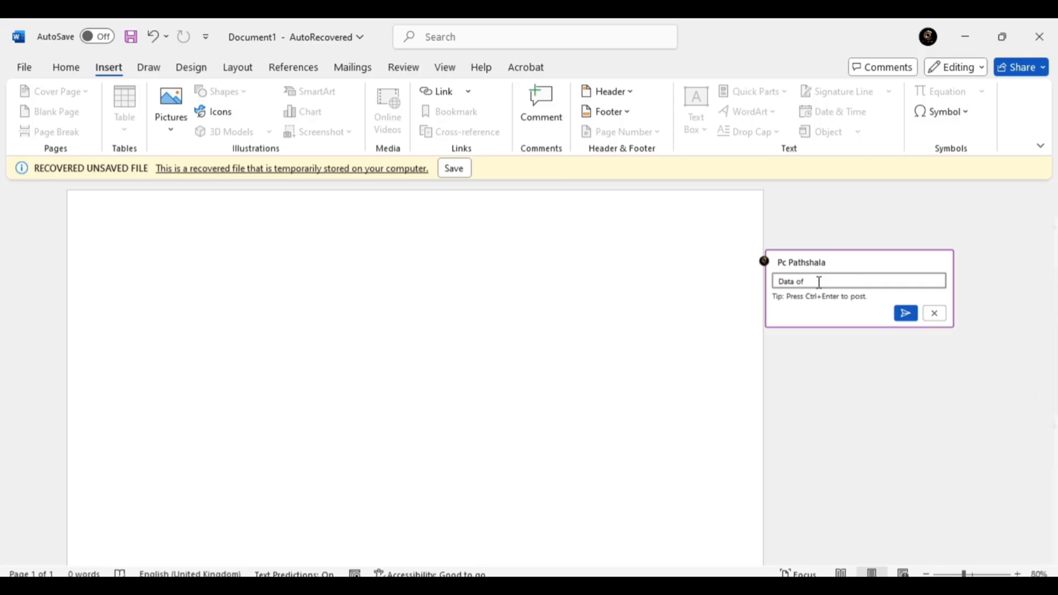
{"action": "type", "text": " Raju"}
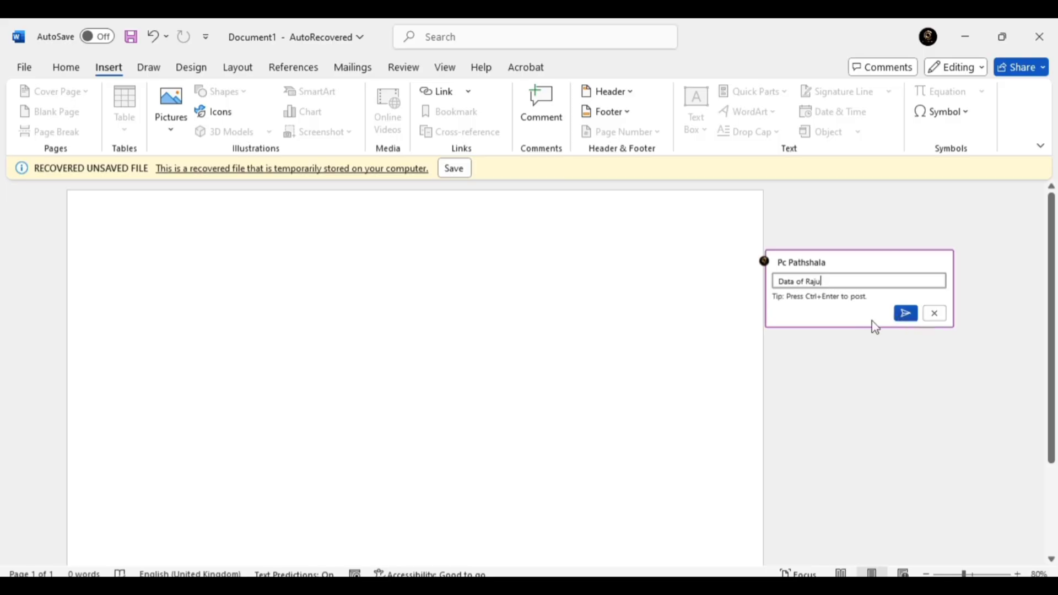
{"action": "left_click", "coordinate": [905, 313]}
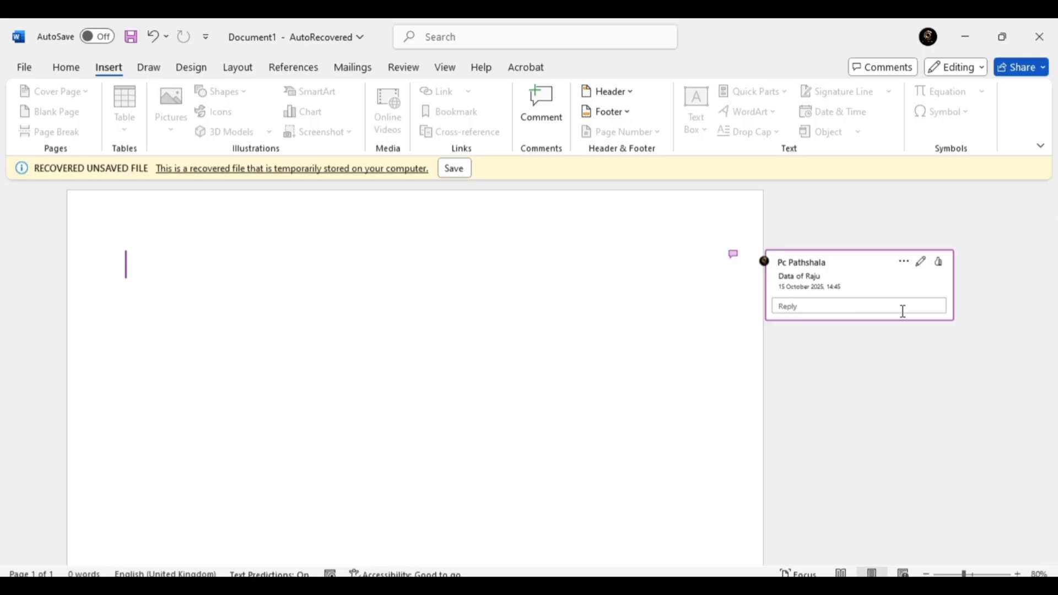
{"action": "left_click", "coordinate": [905, 262]}
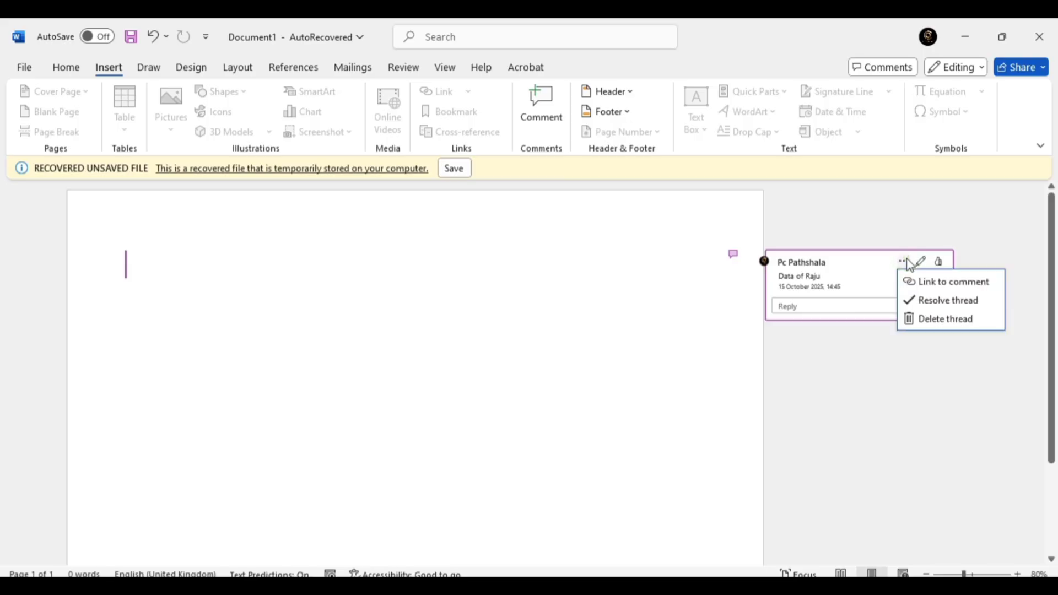
{"action": "left_click", "coordinate": [954, 319]}
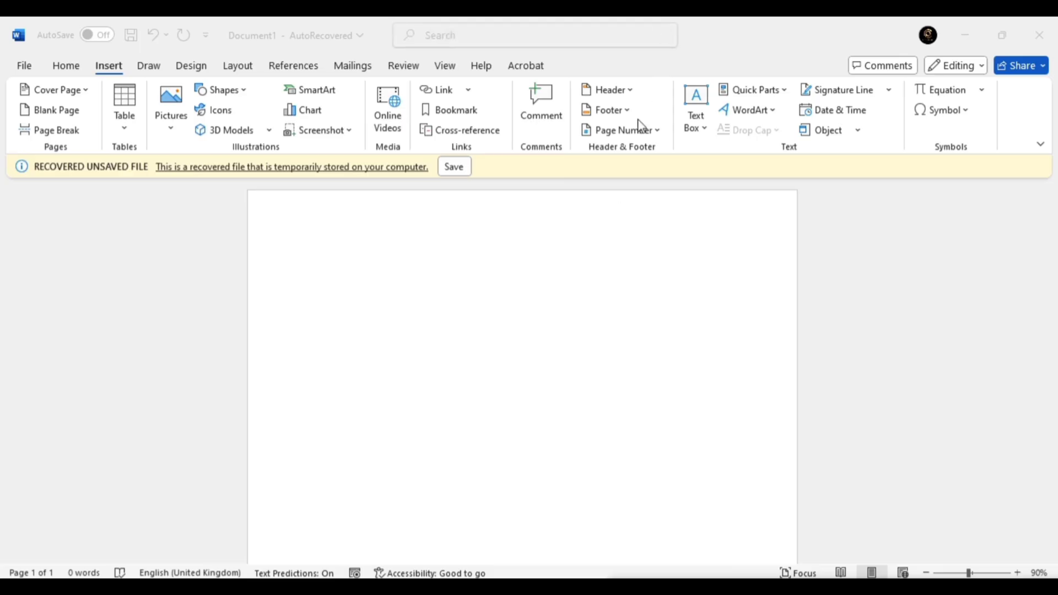
Step: Fill the blank document with sample text generated by =rand(20,20)
{"action": "left_click", "coordinate": [753, 263]}
{"action": "scroll", "coordinate": [753, 262], "scroll_direction": "down", "scroll_amount": 4, "text": "ctrl"}
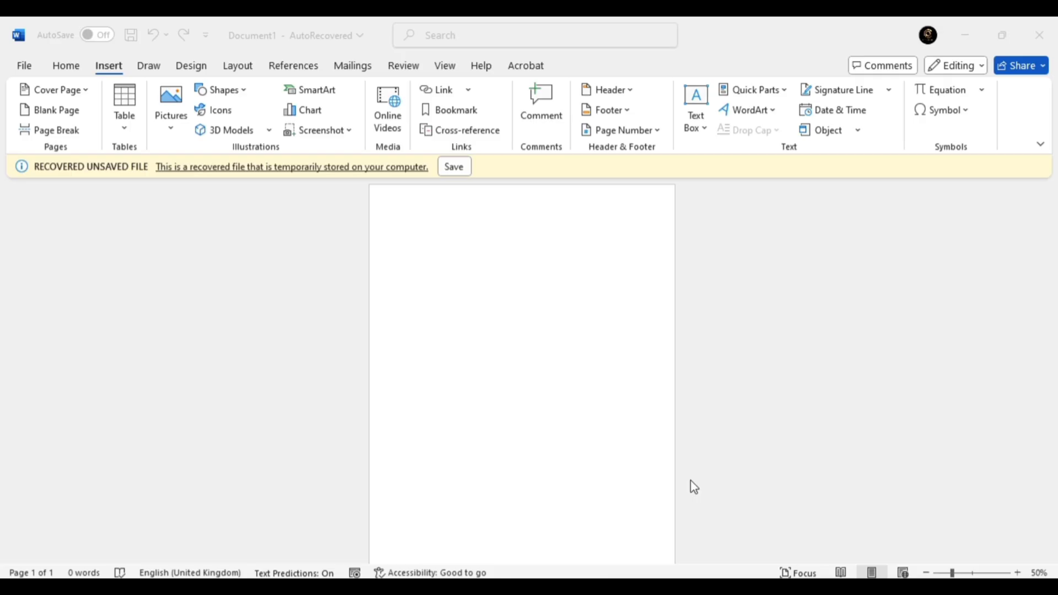
{"action": "left_click", "coordinate": [579, 364]}
{"action": "type", "text": "=rand(20"}
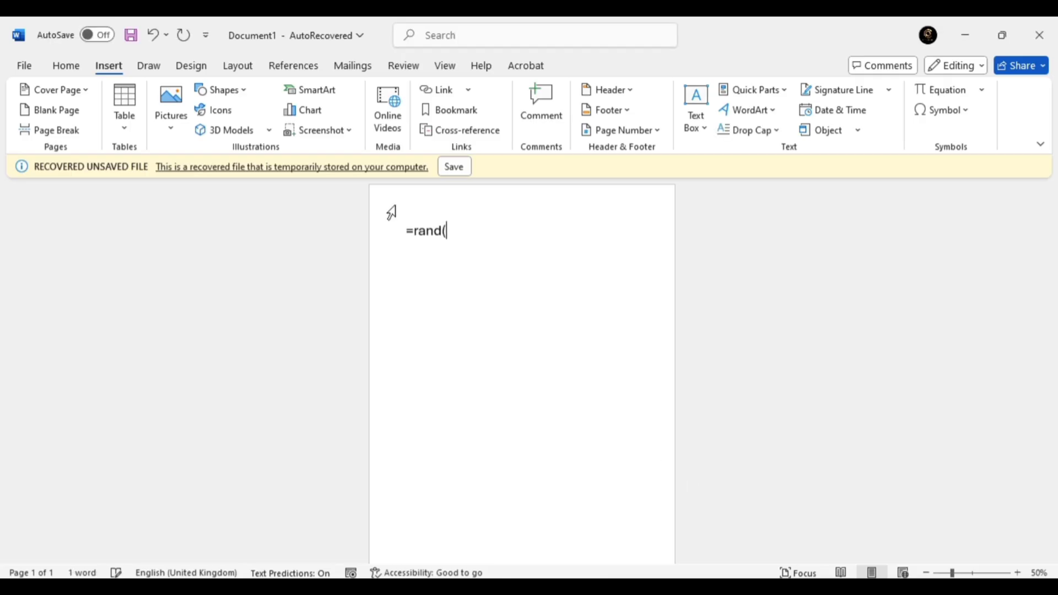
{"action": "type", "text": ",20)"}
{"action": "key", "text": "Return"}
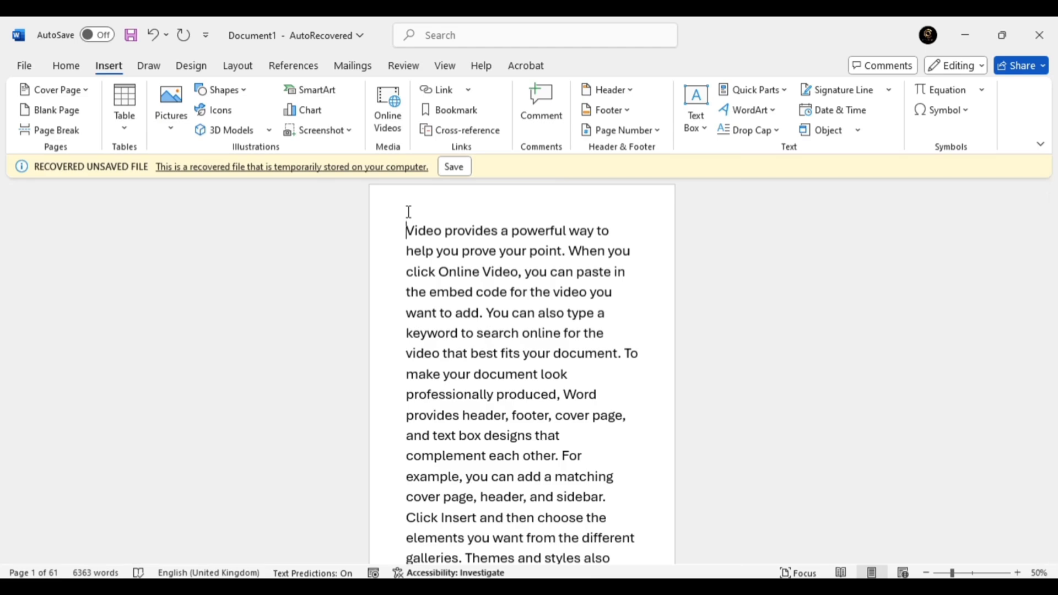
Step: Insert the built-in Banded header into the document
{"action": "mouse_move", "coordinate": [1051, 196]}
{"action": "left_mouse_down"}
{"action": "mouse_move", "coordinate": [1052, 234]}
{"action": "mouse_move", "coordinate": [1051, 196]}
{"action": "left_mouse_up"}
{"action": "left_click", "coordinate": [611, 93]}
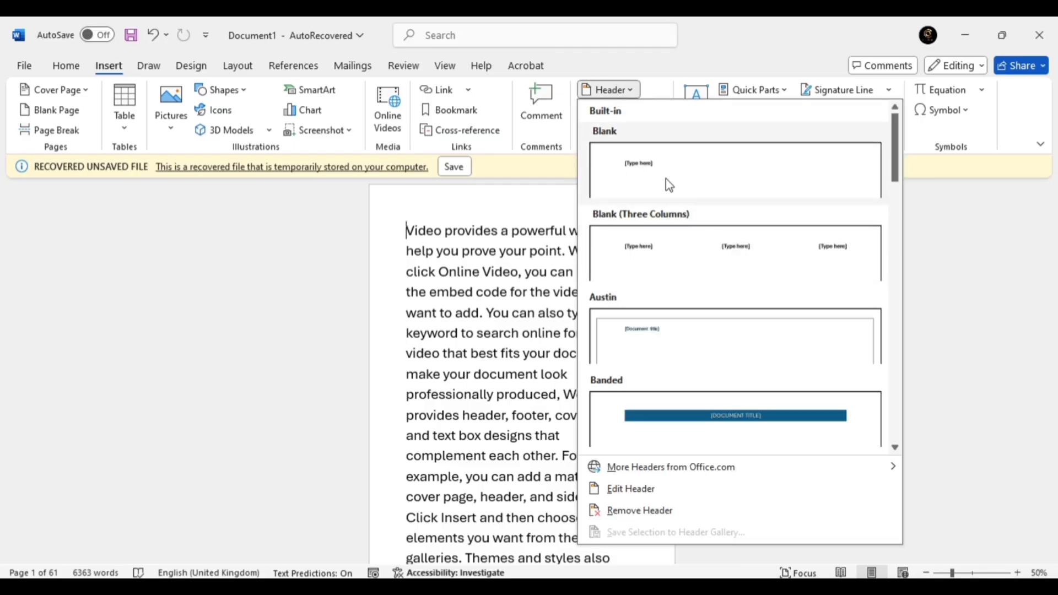
{"action": "left_click_drag", "start_coordinate": [895, 165], "coordinate": [903, 206]}
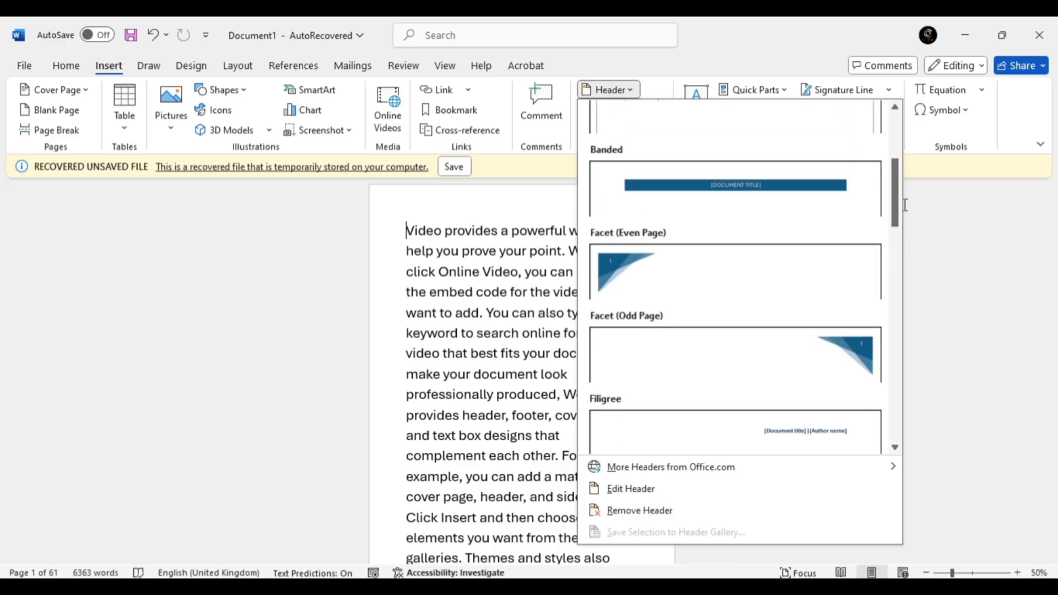
{"action": "left_click", "coordinate": [786, 184]}
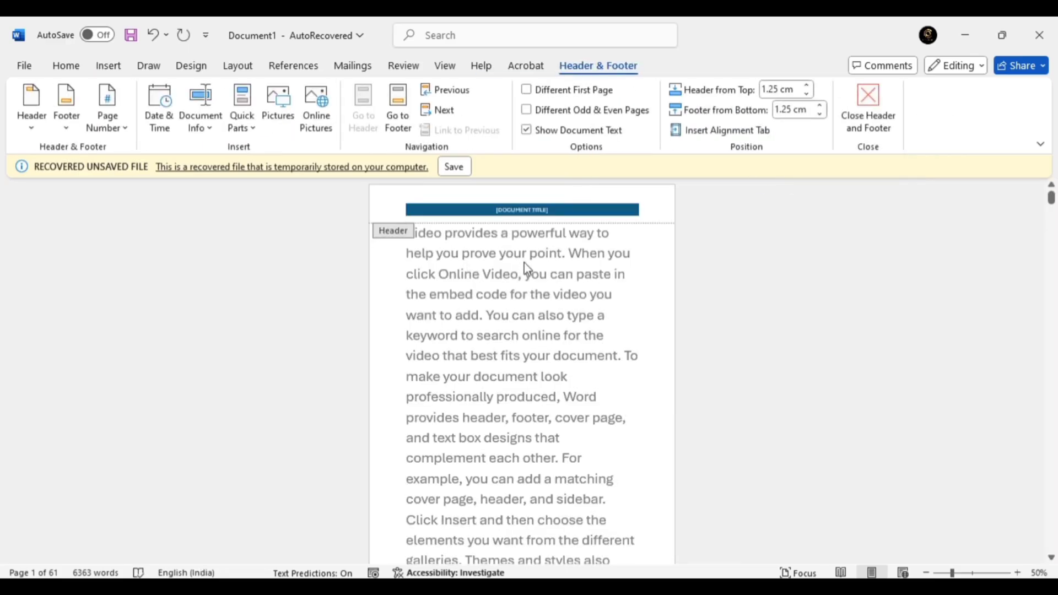
Step: Replace the header's document title placeholder with "MS WORD NOTES"
{"action": "left_click", "coordinate": [1018, 573]}
{"action": "left_click", "coordinate": [1019, 574]}
{"action": "left_click", "coordinate": [1018, 574]}
{"action": "left_click", "coordinate": [1018, 573]}
{"action": "left_click", "coordinate": [1018, 574]}
{"action": "left_click", "coordinate": [1019, 573]}
{"action": "left_click", "coordinate": [1018, 573]}
{"action": "left_click", "coordinate": [1019, 573]}
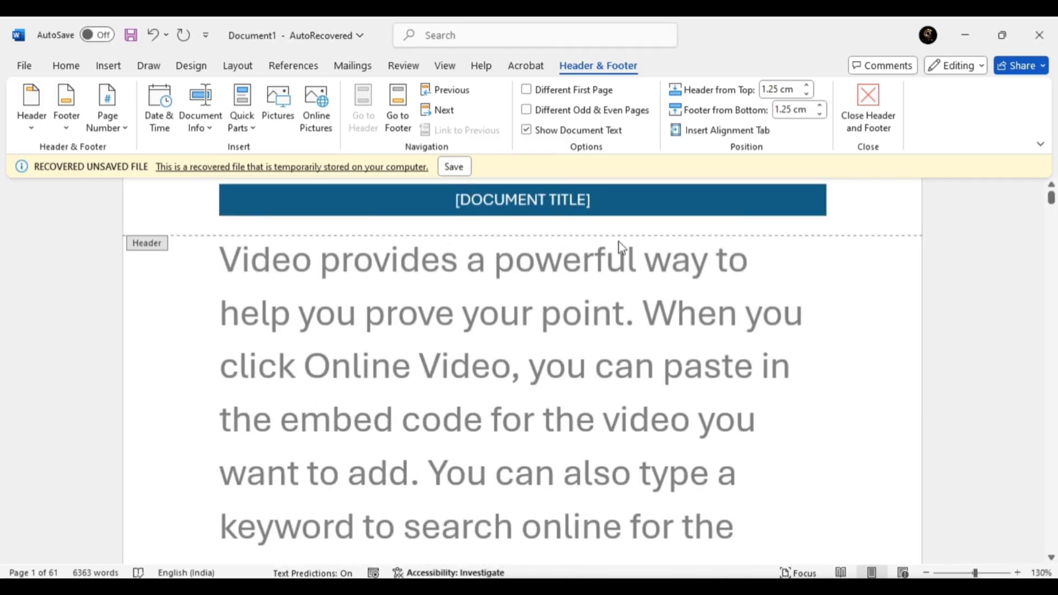
{"action": "left_click", "coordinate": [584, 198]}
{"action": "type", "text": "MS"}
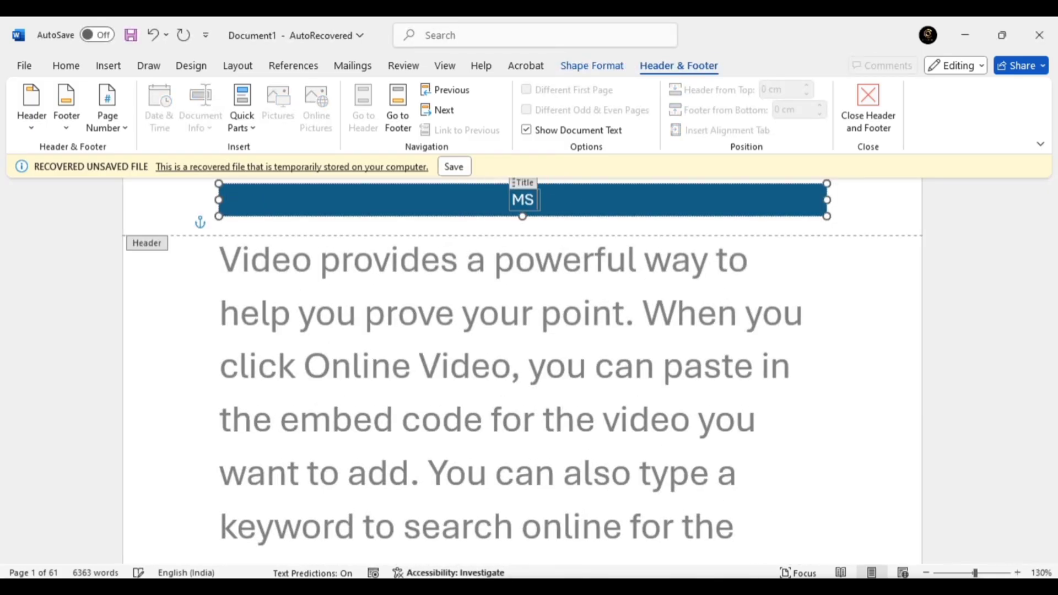
{"action": "type", "text": " WORD N"}
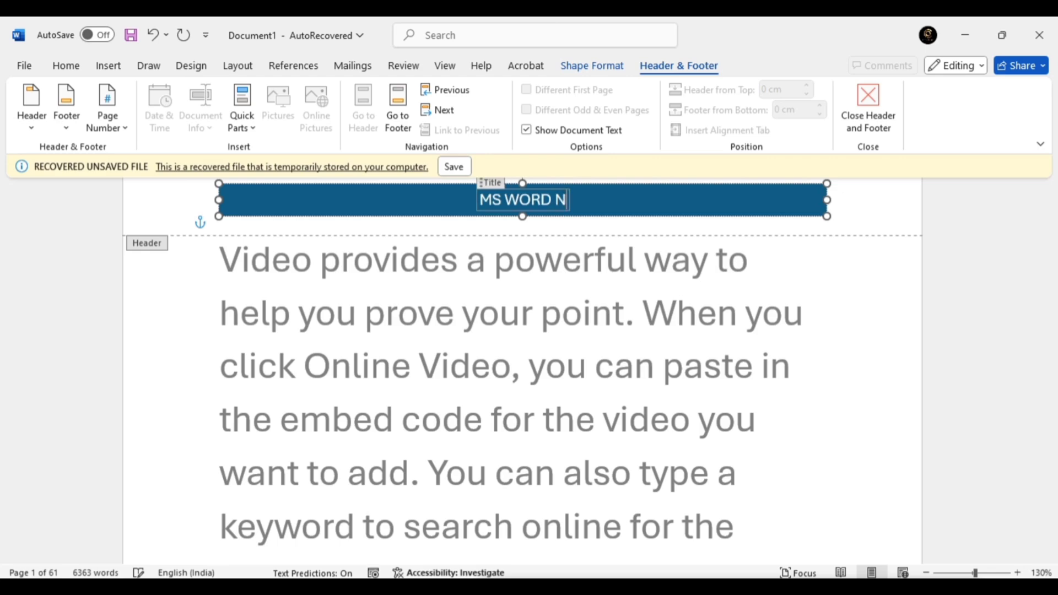
{"action": "type", "text": "OTES"}
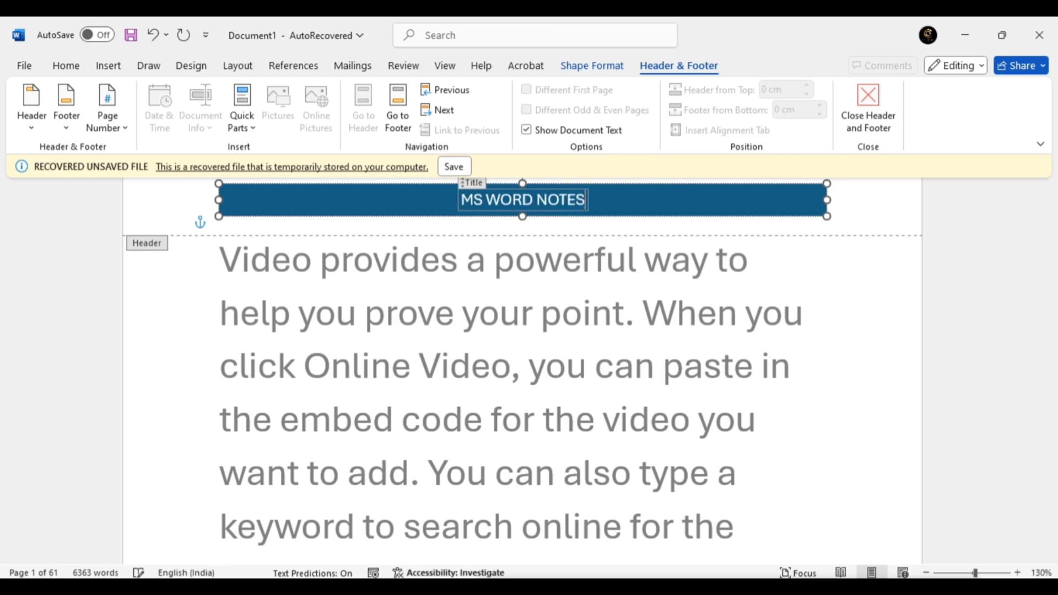
Step: Enlarge the header title "MS WORD NOTES" to 24 pt
{"action": "left_click_drag", "start_coordinate": [590, 197], "coordinate": [453, 202]}
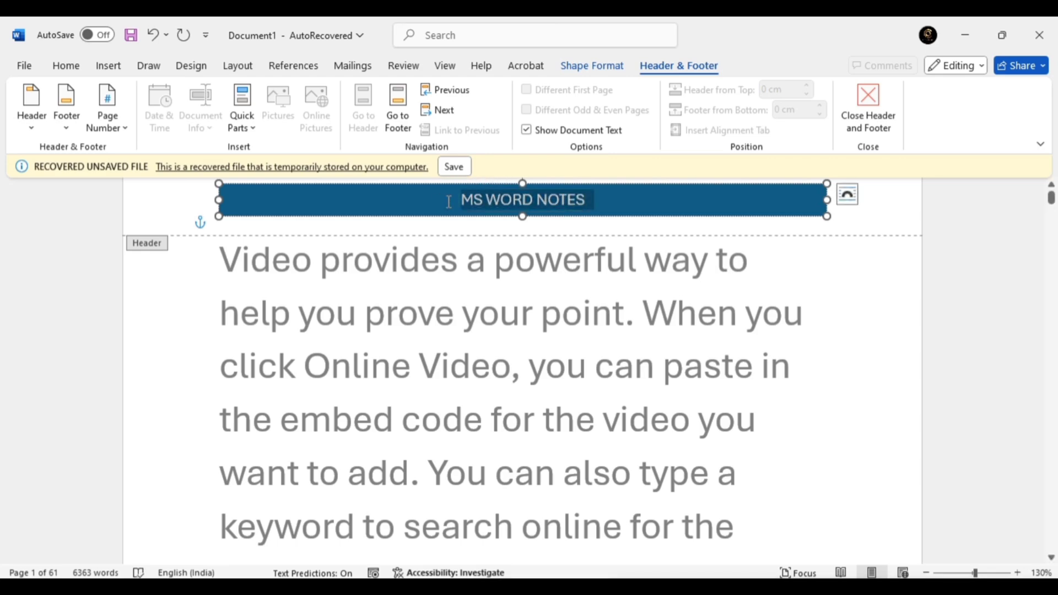
{"action": "left_click", "coordinate": [588, 155]}
{"action": "left_click", "coordinate": [588, 155]}
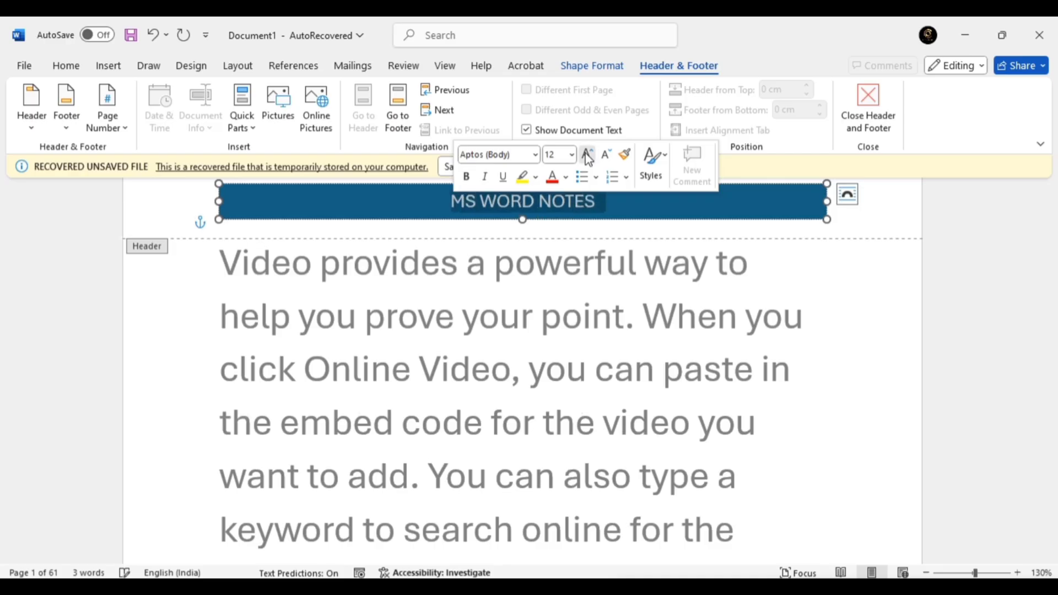
{"action": "left_click", "coordinate": [588, 156]}
{"action": "left_click", "coordinate": [588, 155]}
{"action": "left_click", "coordinate": [588, 156]}
{"action": "left_click", "coordinate": [588, 155]}
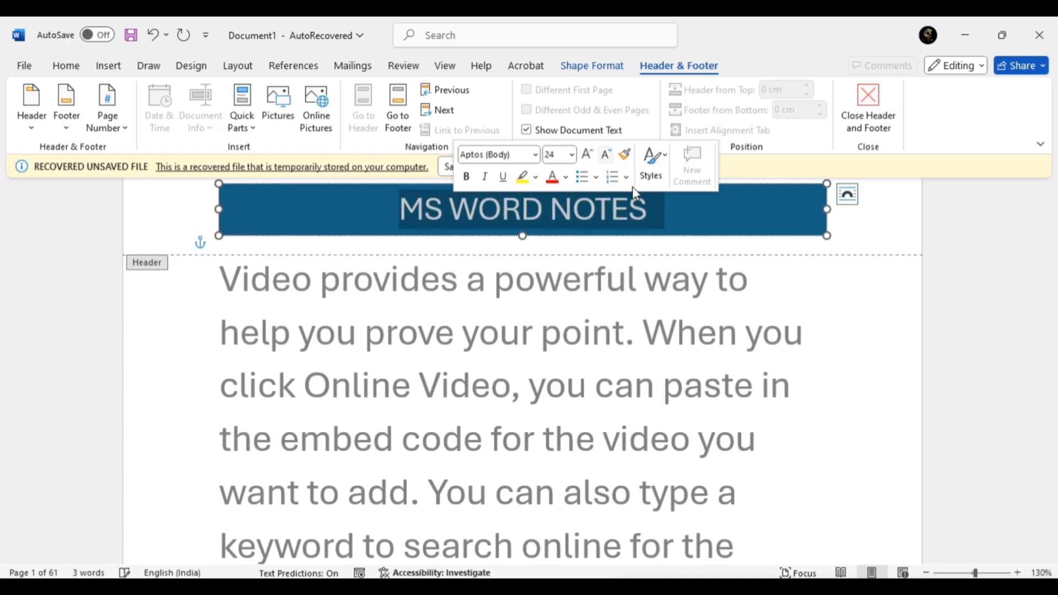
{"action": "left_click", "coordinate": [674, 222]}
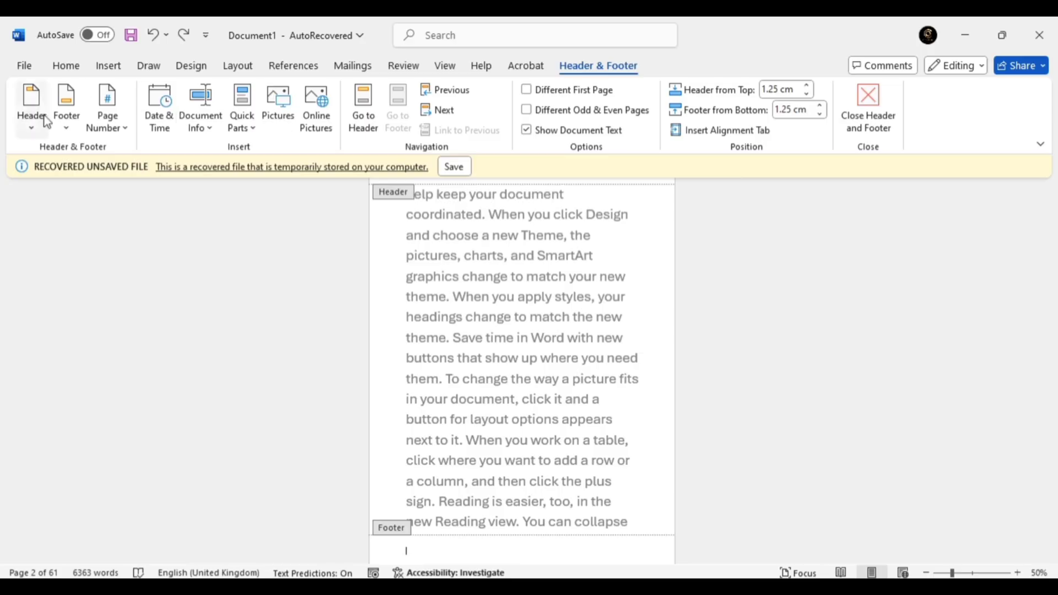
Step: Insert a Blank (Three Columns) footer and replace its first placeholder with an Accent Bar 2 page number
{"action": "left_click", "coordinate": [66, 115]}
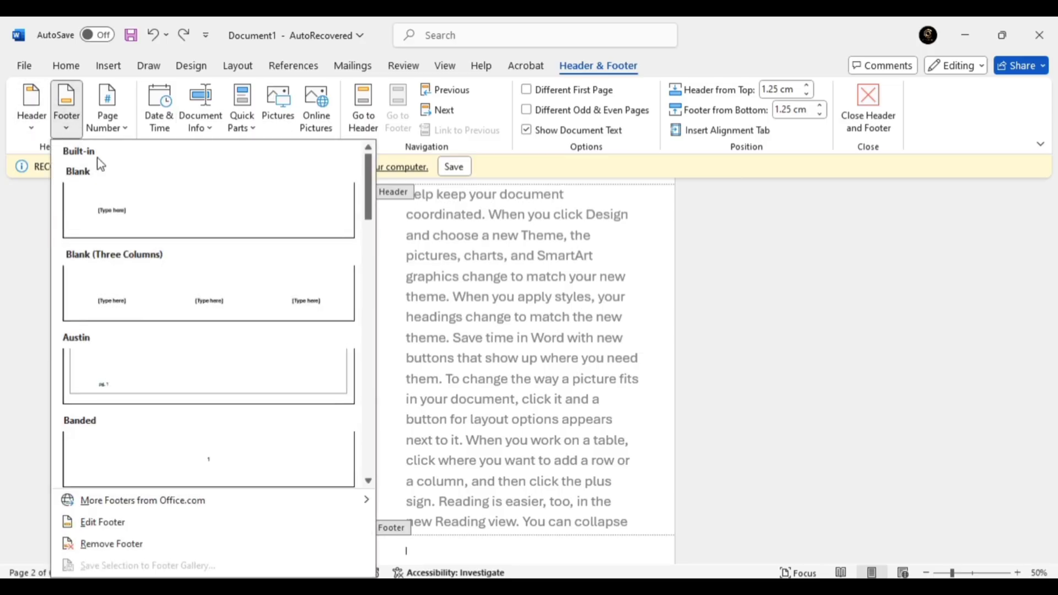
{"action": "left_click", "coordinate": [215, 296]}
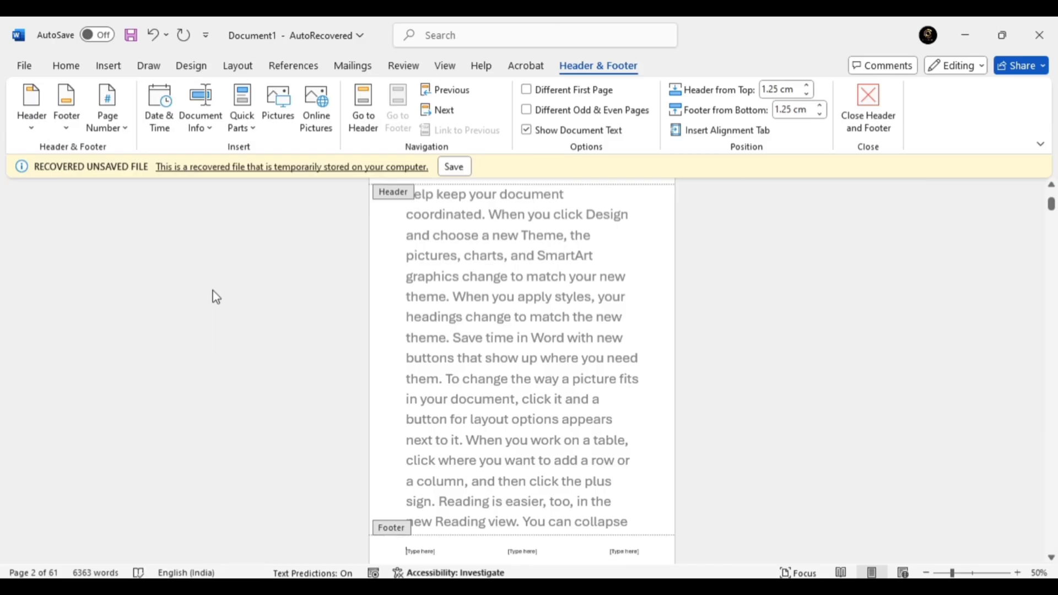
{"action": "left_click", "coordinate": [432, 552]}
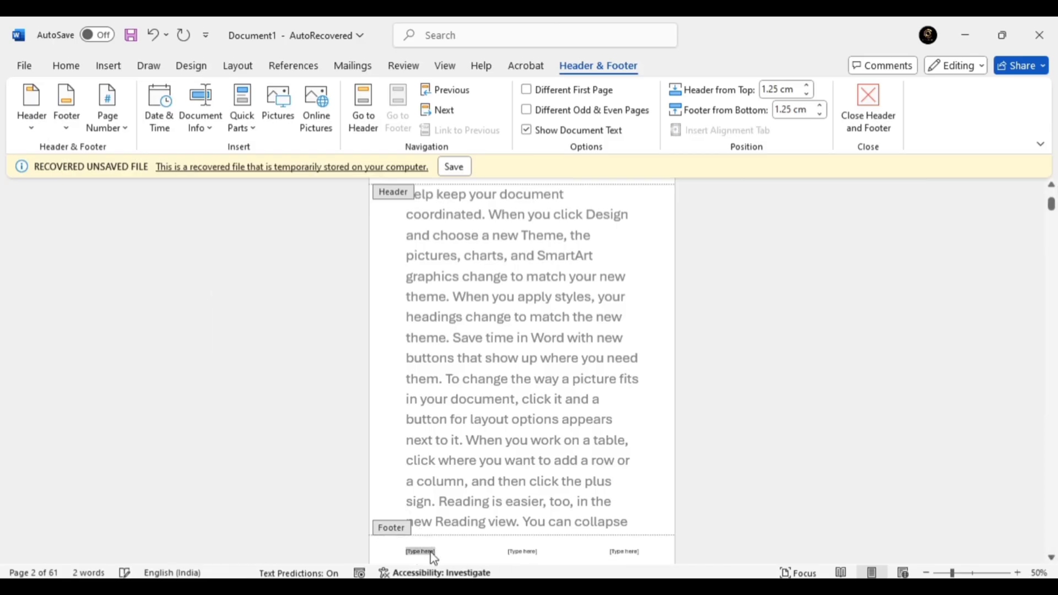
{"action": "left_click", "coordinate": [117, 128]}
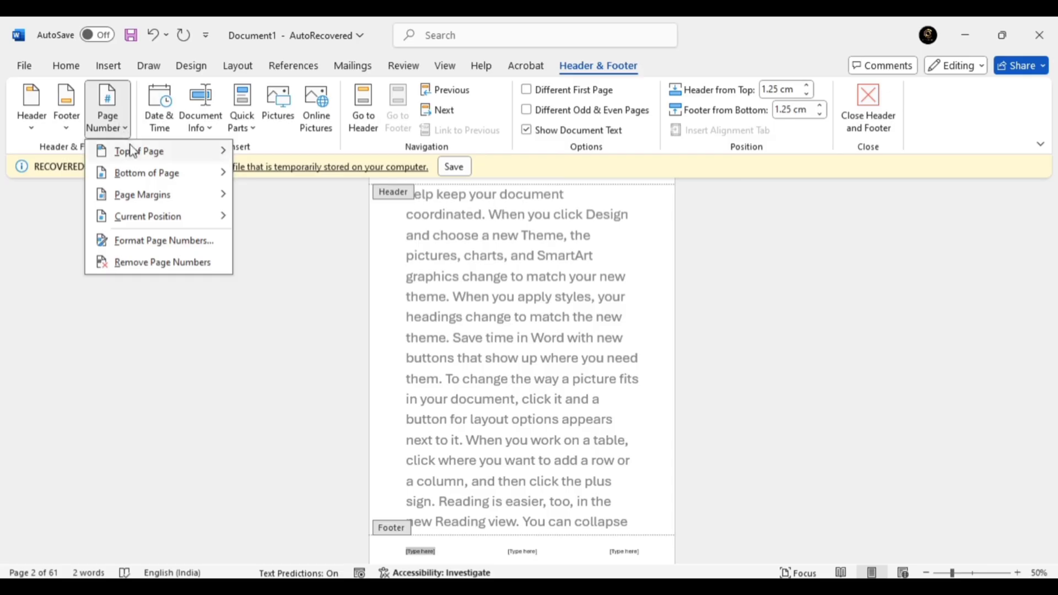
{"action": "mouse_move", "coordinate": [134, 152]}
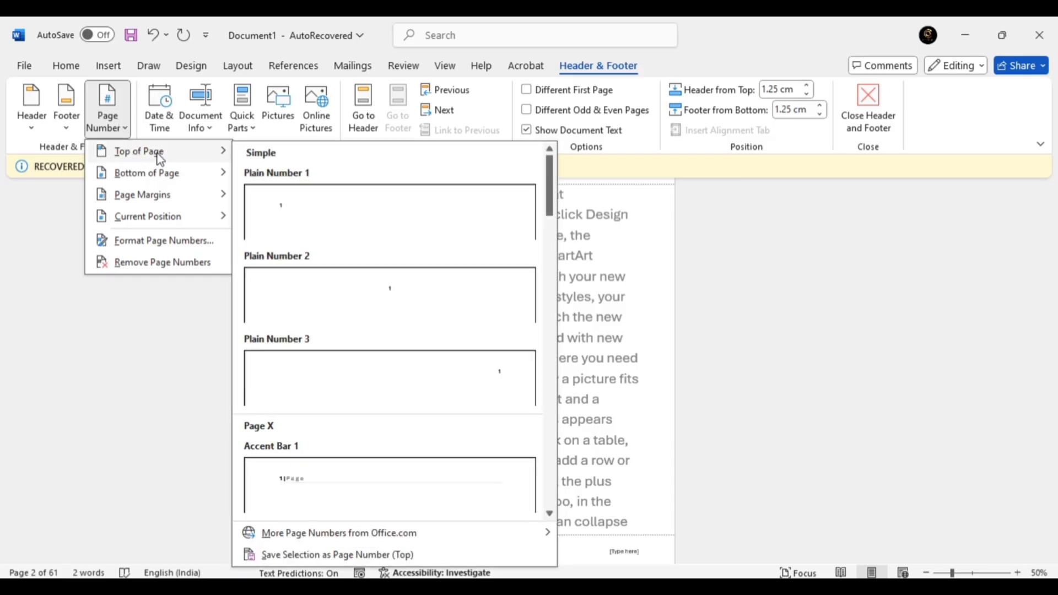
{"action": "mouse_move", "coordinate": [150, 199]}
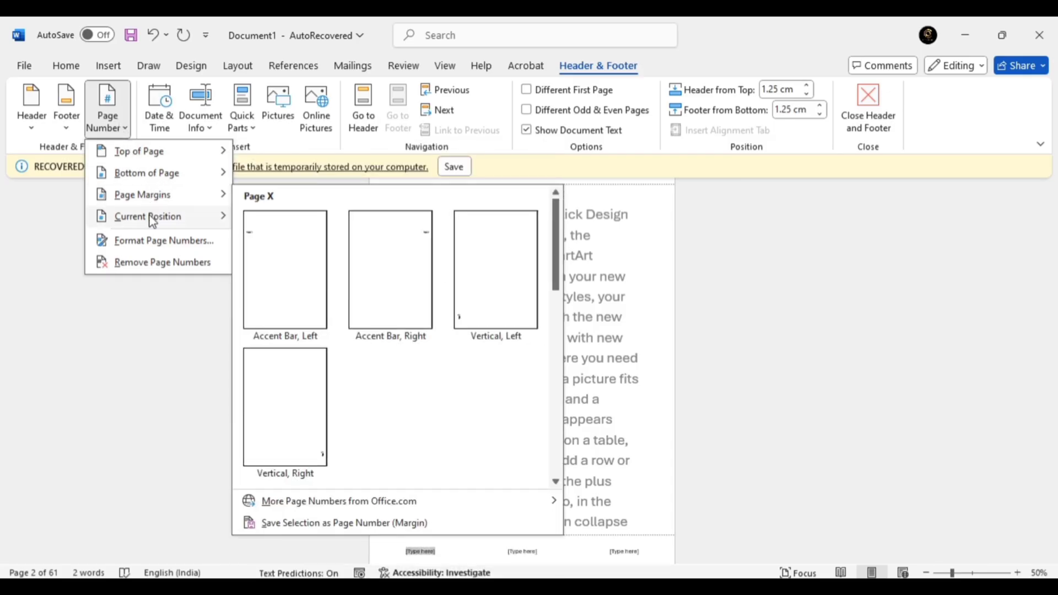
{"action": "mouse_move", "coordinate": [151, 220]}
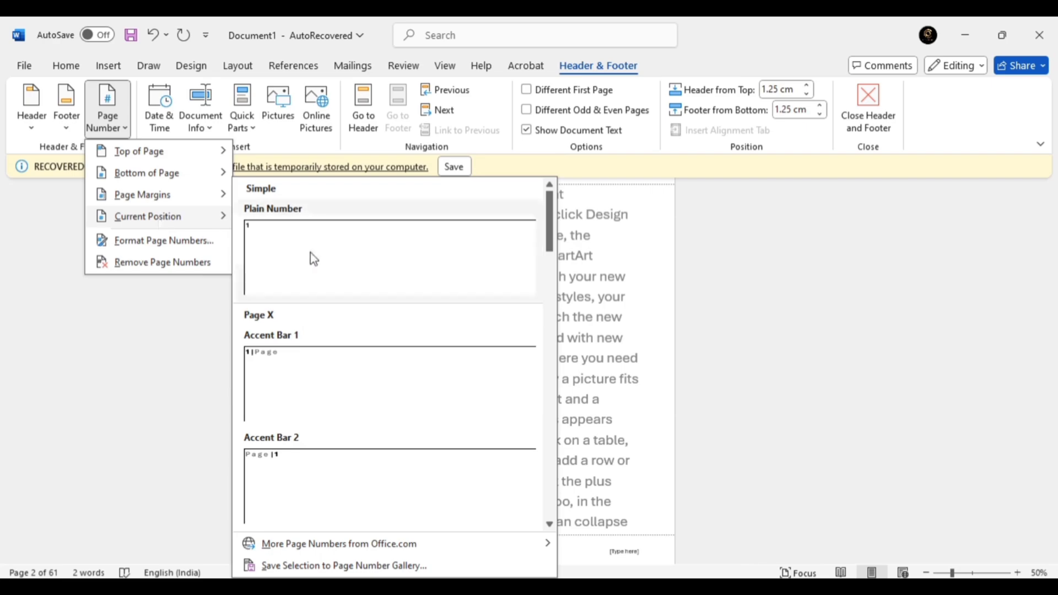
{"action": "left_click", "coordinate": [315, 463]}
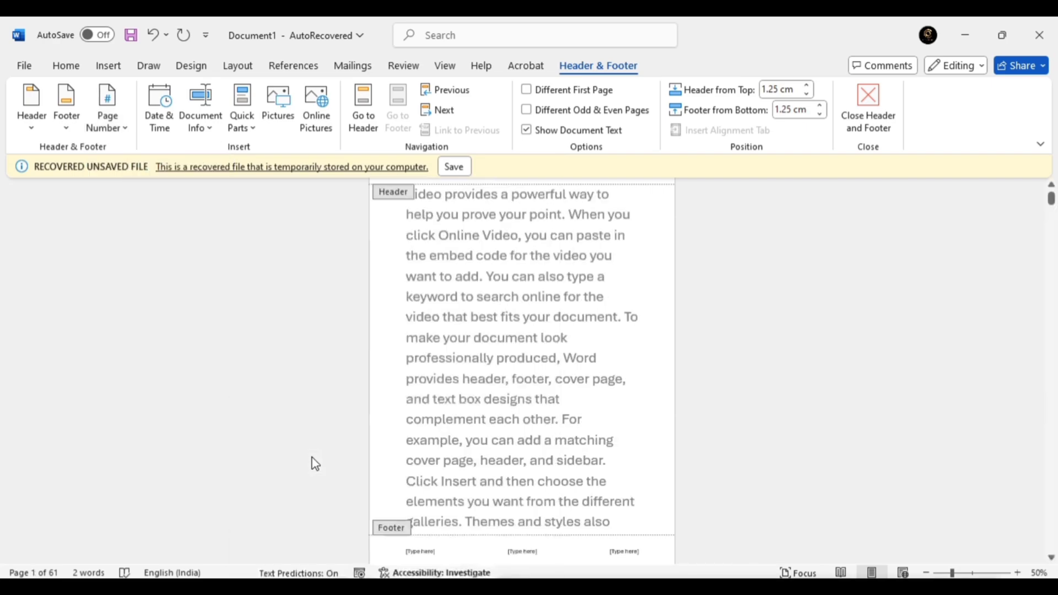
Step: Replace the footer's middle placeholder with the document's Author information
{"action": "left_click", "coordinate": [528, 552]}
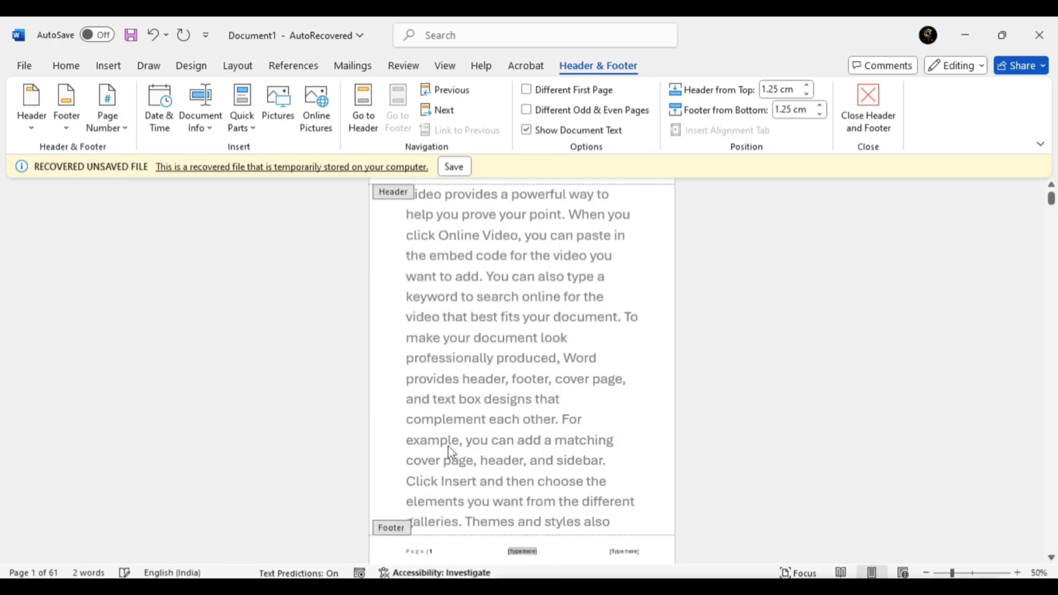
{"action": "left_click", "coordinate": [160, 122]}
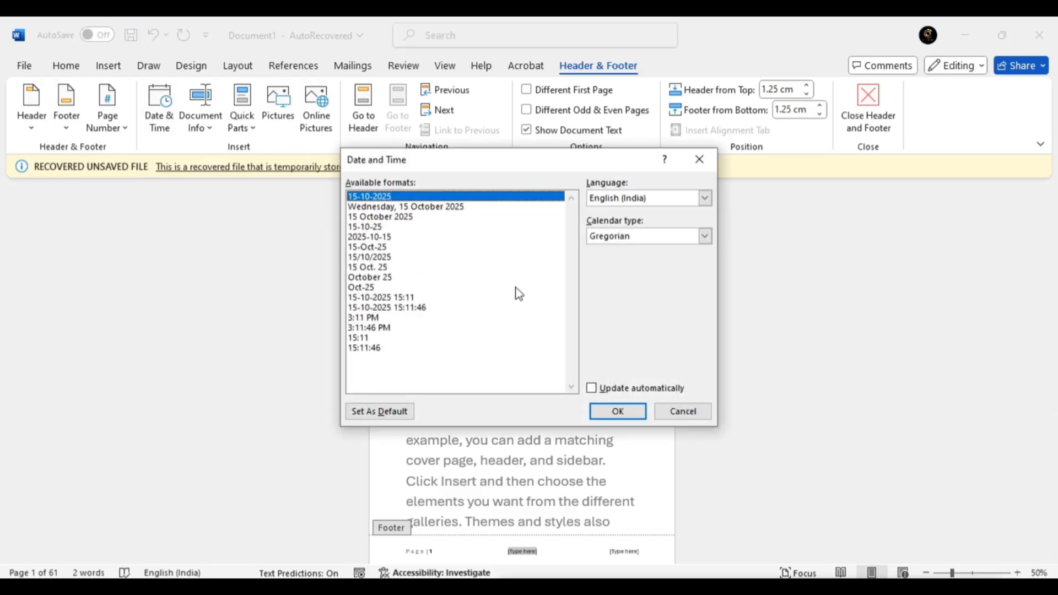
{"action": "left_click", "coordinate": [701, 161]}
{"action": "left_click", "coordinate": [213, 130]}
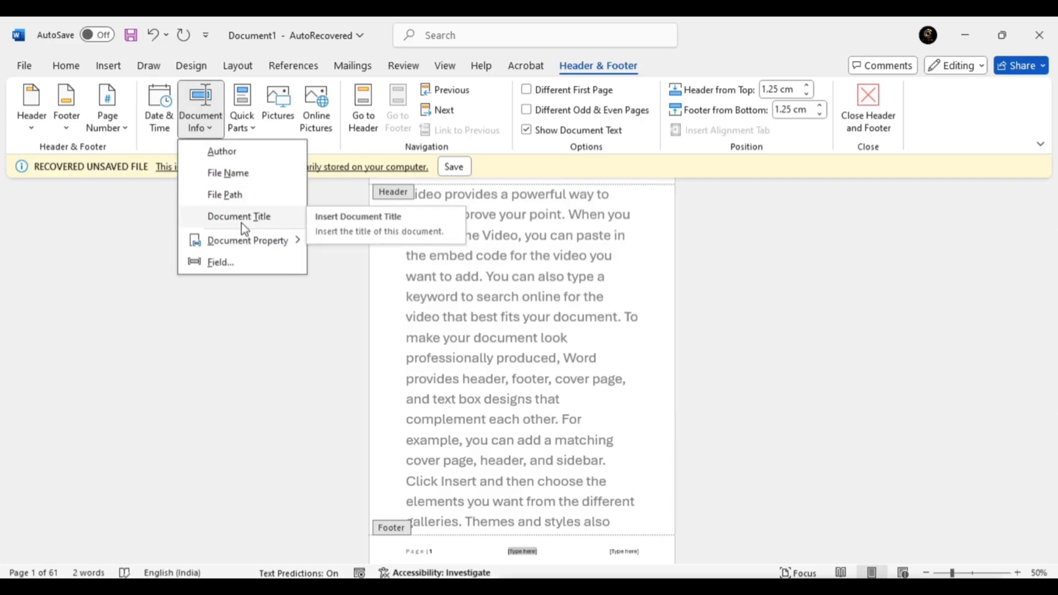
{"action": "left_click", "coordinate": [247, 151]}
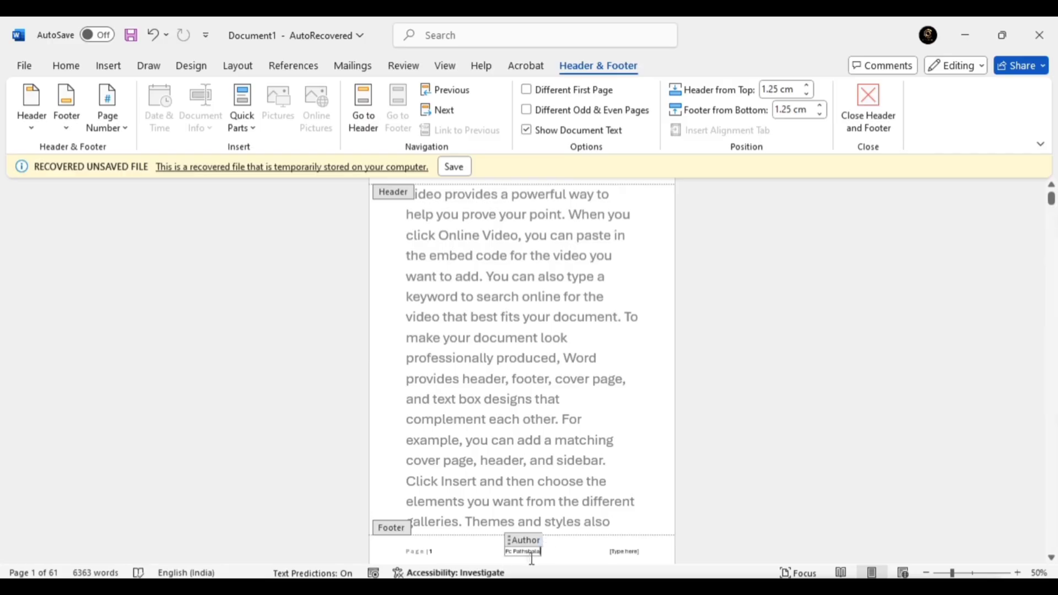
Step: Try to replace the footer's third placeholder with the Category document property
{"action": "left_click", "coordinate": [625, 553]}
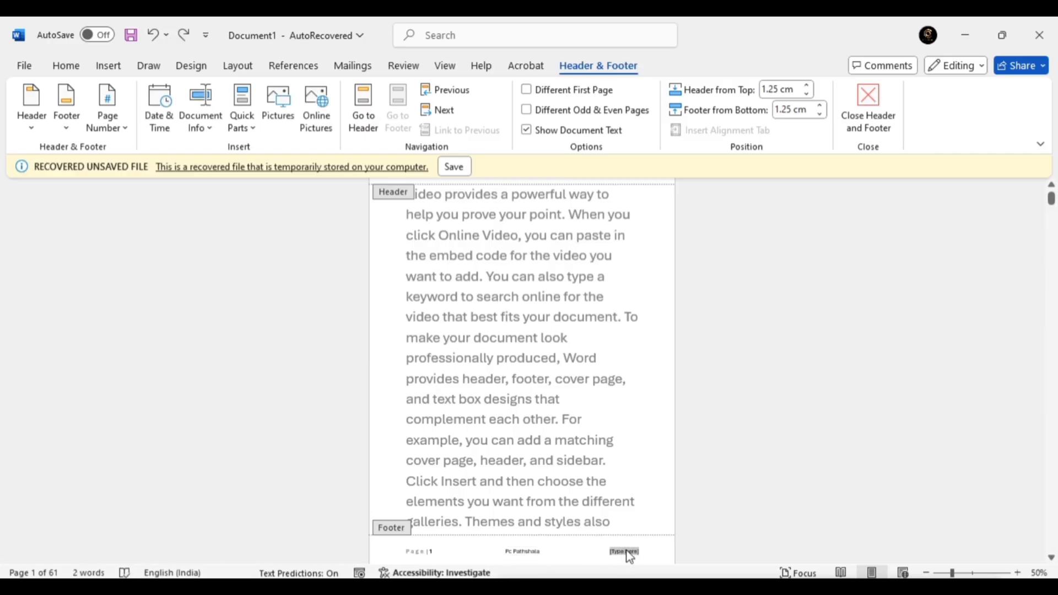
{"action": "left_click", "coordinate": [253, 130]}
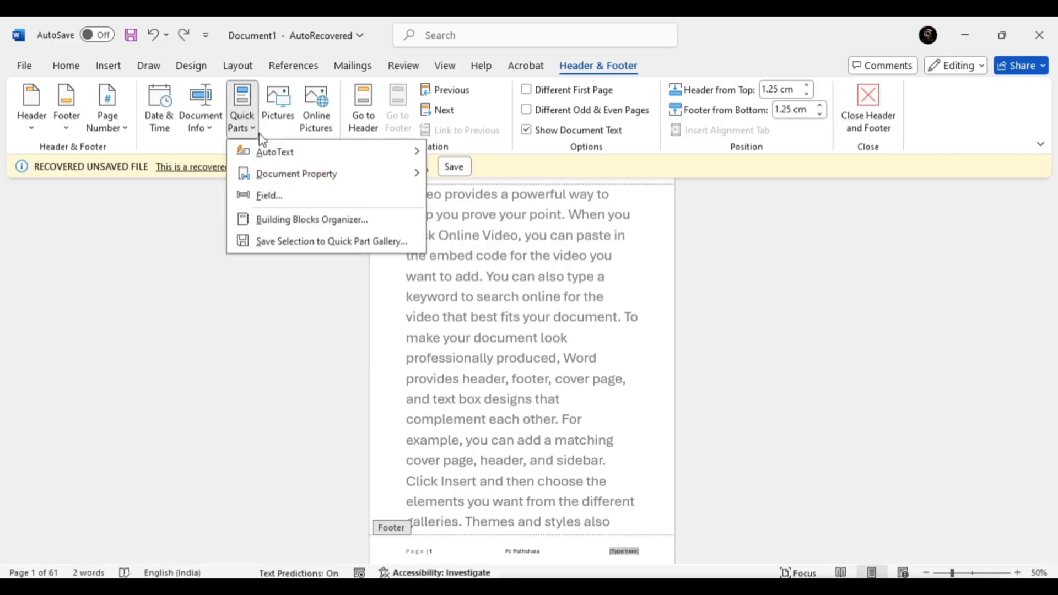
{"action": "mouse_move", "coordinate": [315, 183]}
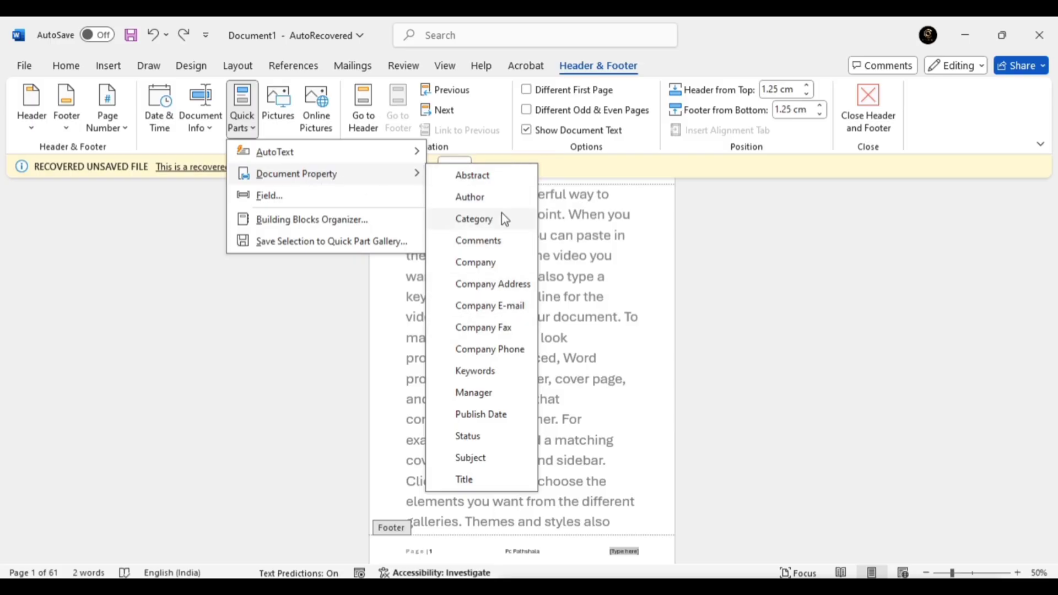
{"action": "left_click", "coordinate": [478, 220]}
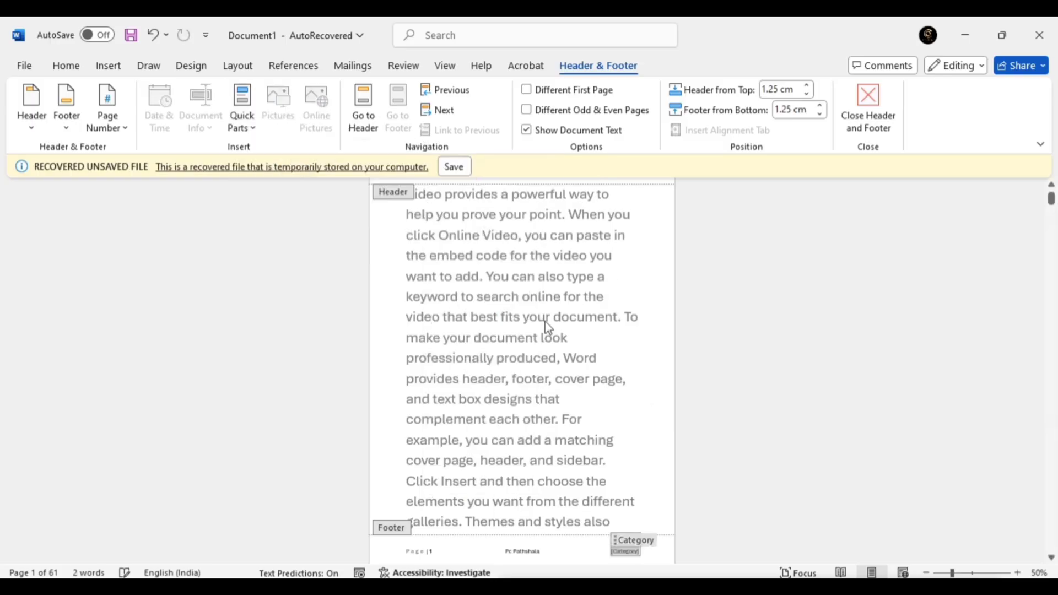
{"action": "scroll", "coordinate": [544, 321], "scroll_direction": "up", "scroll_amount": 5, "text": "ctrl"}
{"action": "key", "text": "ctrl+z"}
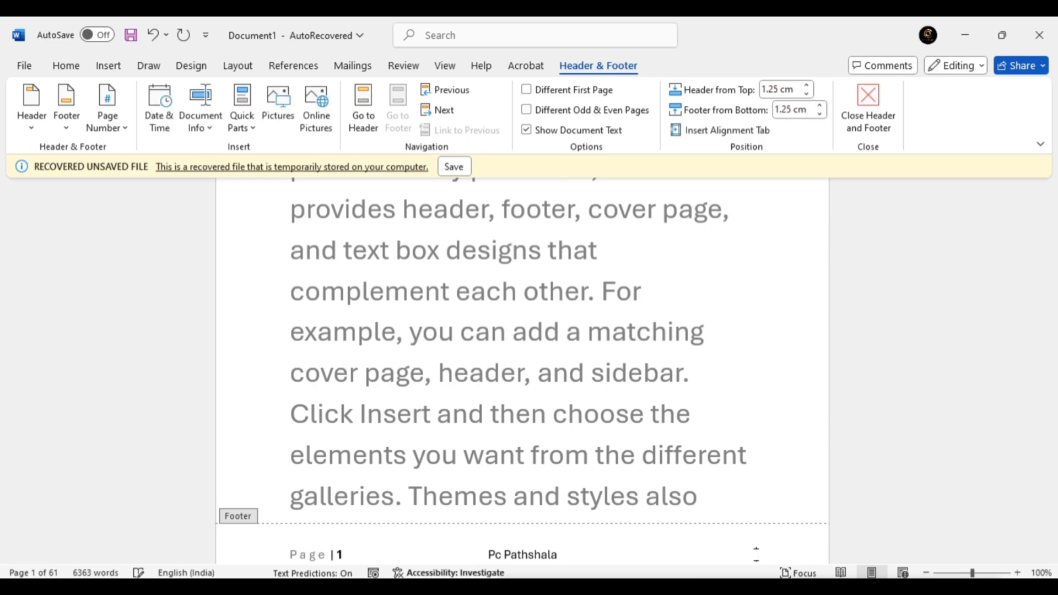
Step: Enter "Ebook" as the footer's third entry and return to the document body
{"action": "type", "text": "Ebook"}
{"action": "left_click", "coordinate": [682, 545]}
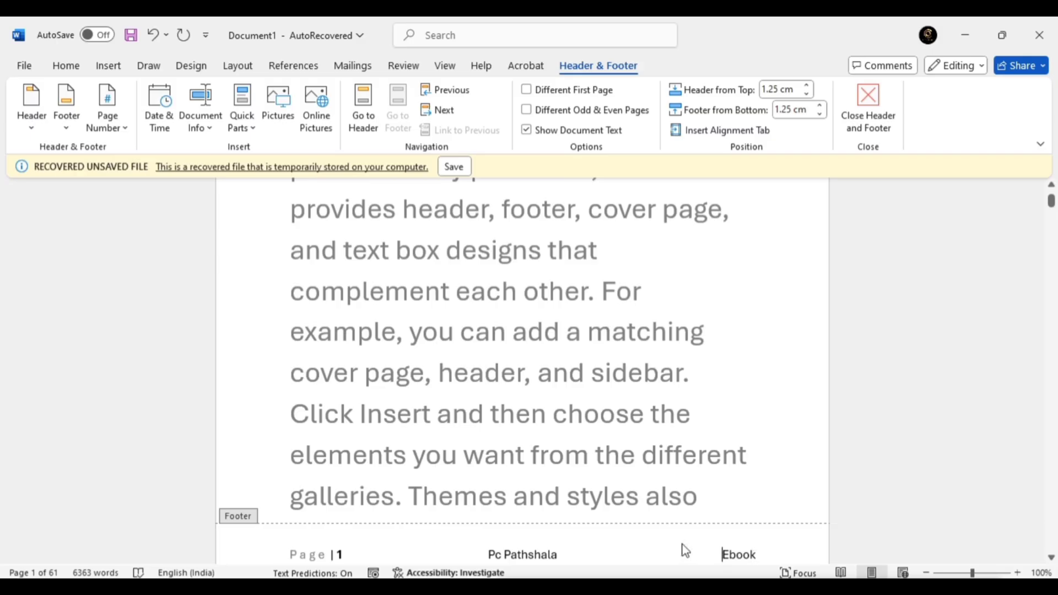
{"action": "double_click", "coordinate": [787, 438]}
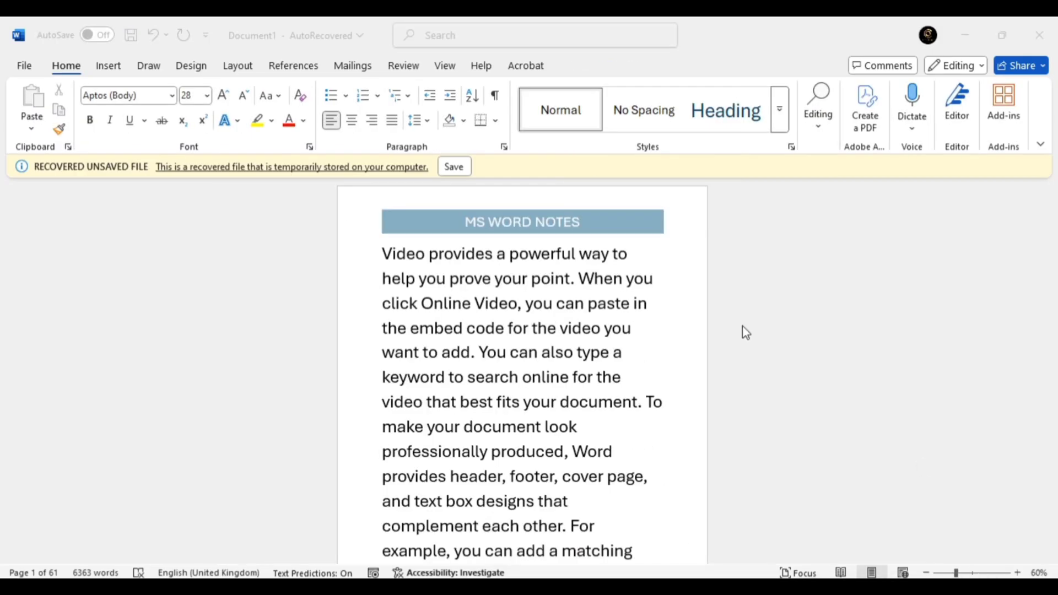
Step: Check the header and footer on the pages in the print preview, and return to the document
{"action": "left_click", "coordinate": [1025, 259]}
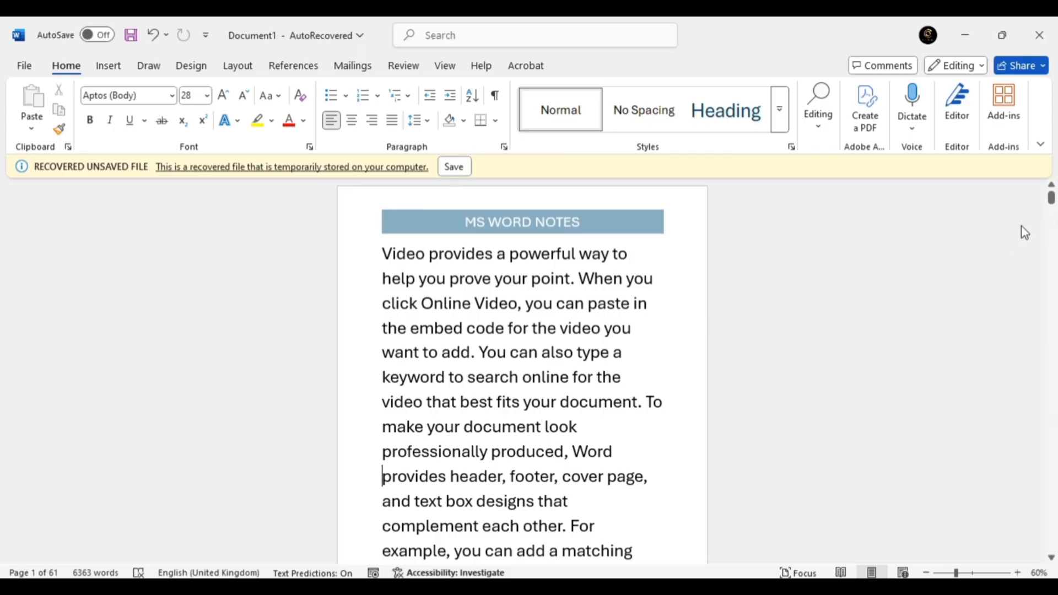
{"action": "mouse_move", "coordinate": [1051, 200]}
{"action": "left_mouse_down"}
{"action": "mouse_move", "coordinate": [1053, 229]}
{"action": "mouse_move", "coordinate": [1051, 194]}
{"action": "left_mouse_up"}
{"action": "key", "text": "ctrl+p"}
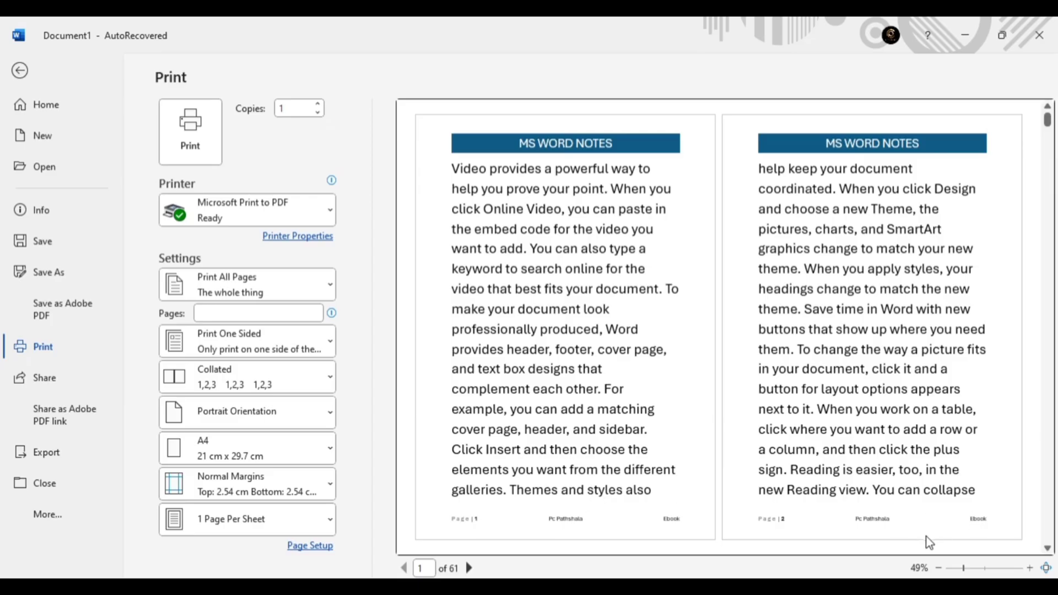
{"action": "key", "text": "Escape"}
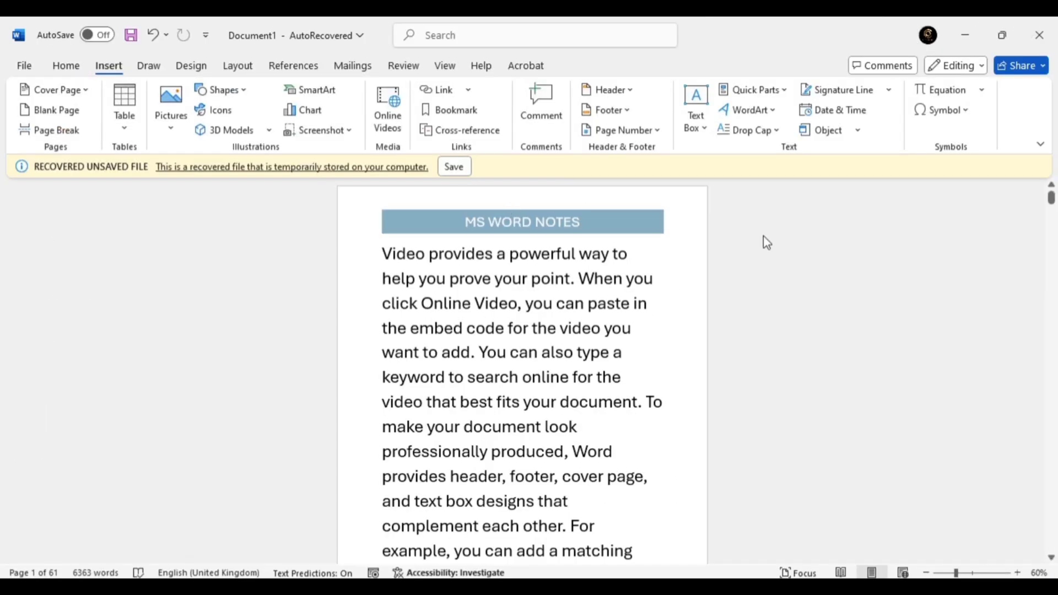
Step: In a new blank document, insert a Banded Sidebar text box and widen it to about 11.55 cm
{"action": "key", "text": "ctrl+n"}
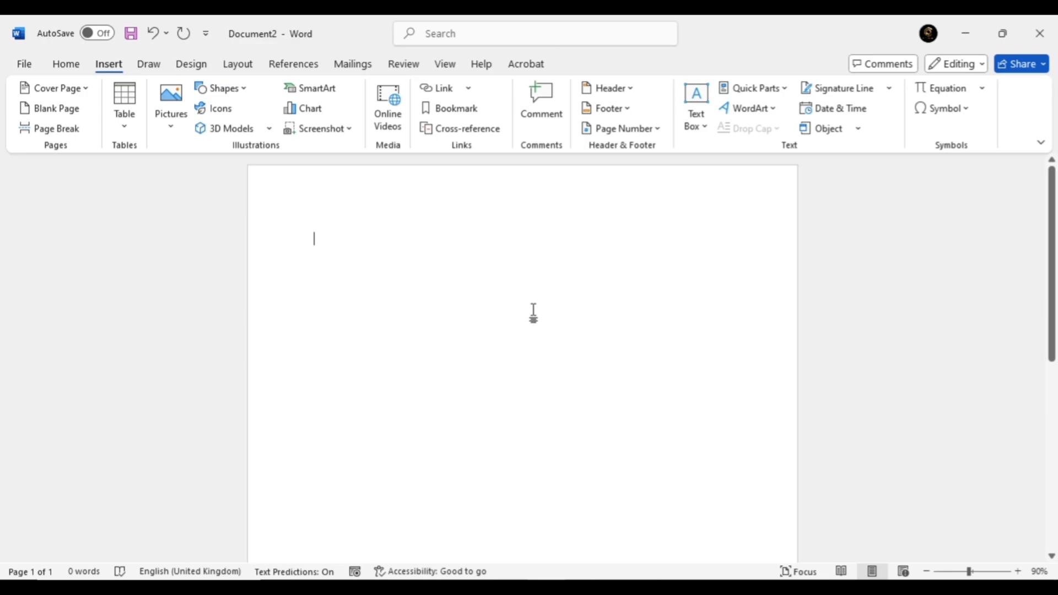
{"action": "left_click", "coordinate": [695, 121]}
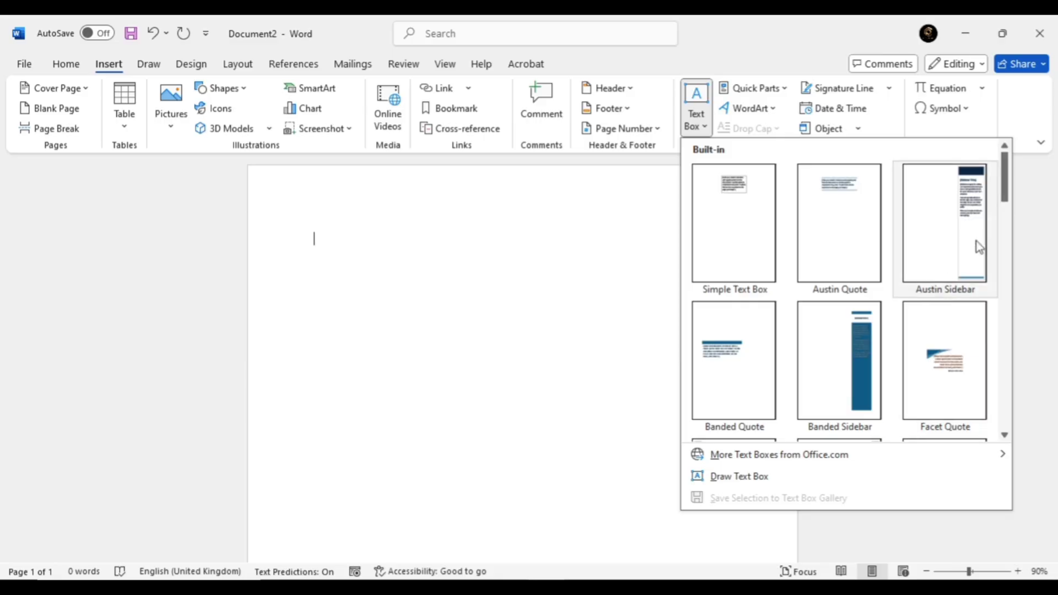
{"action": "mouse_move", "coordinate": [1007, 198]}
{"action": "left_mouse_down"}
{"action": "mouse_move", "coordinate": [1006, 309]}
{"action": "mouse_move", "coordinate": [1014, 181]}
{"action": "left_mouse_up"}
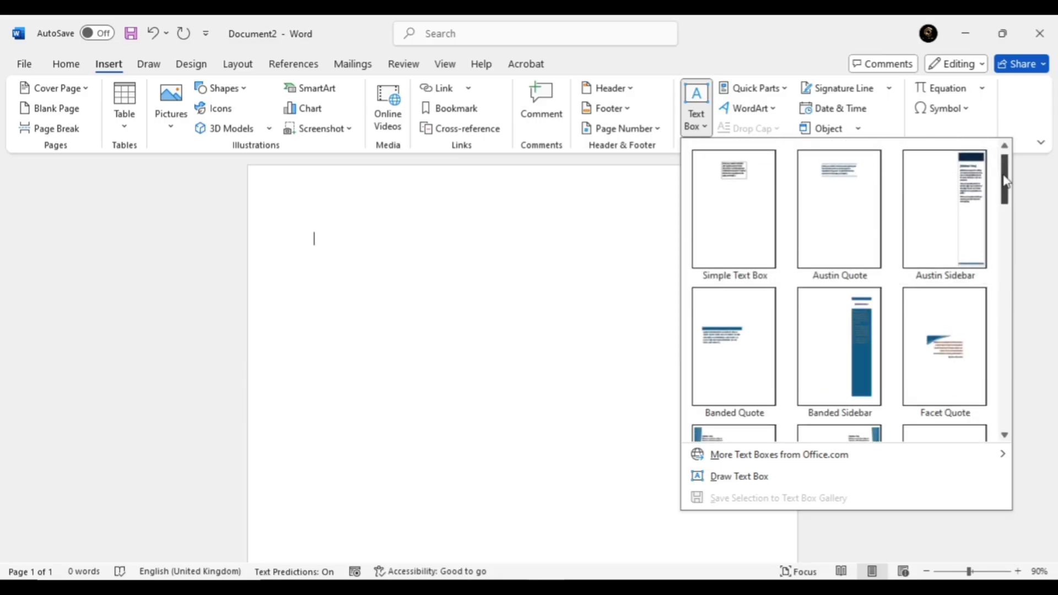
{"action": "left_click", "coordinate": [855, 331]}
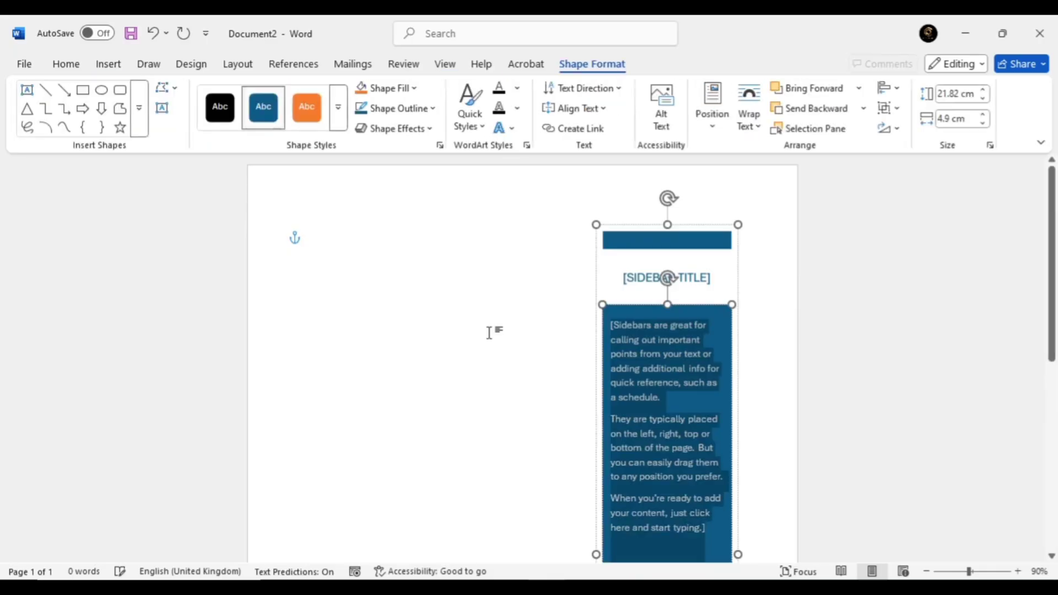
{"action": "left_click_drag", "start_coordinate": [595, 224], "coordinate": [424, 226]}
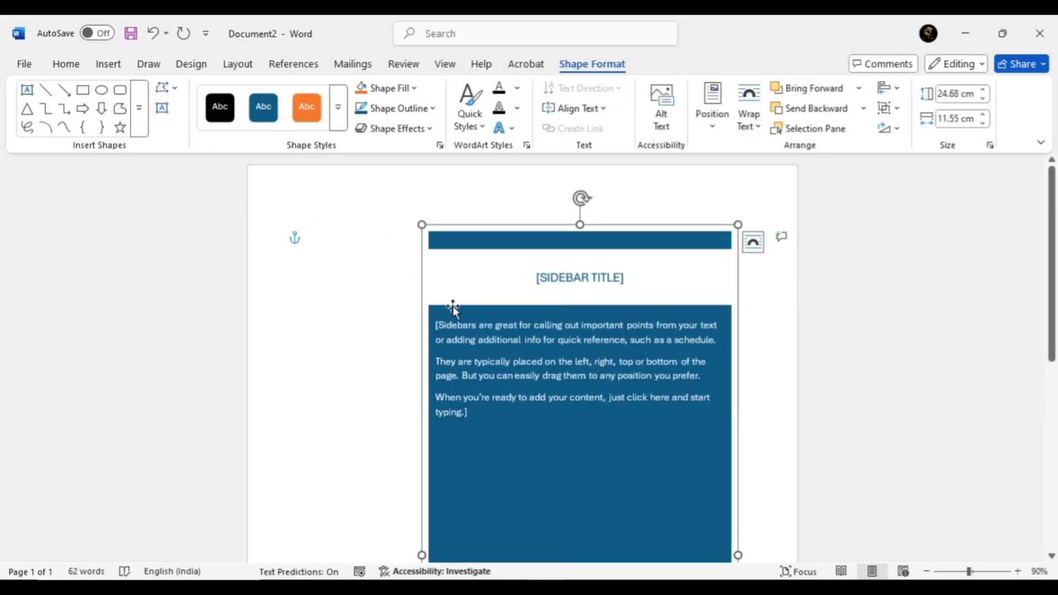